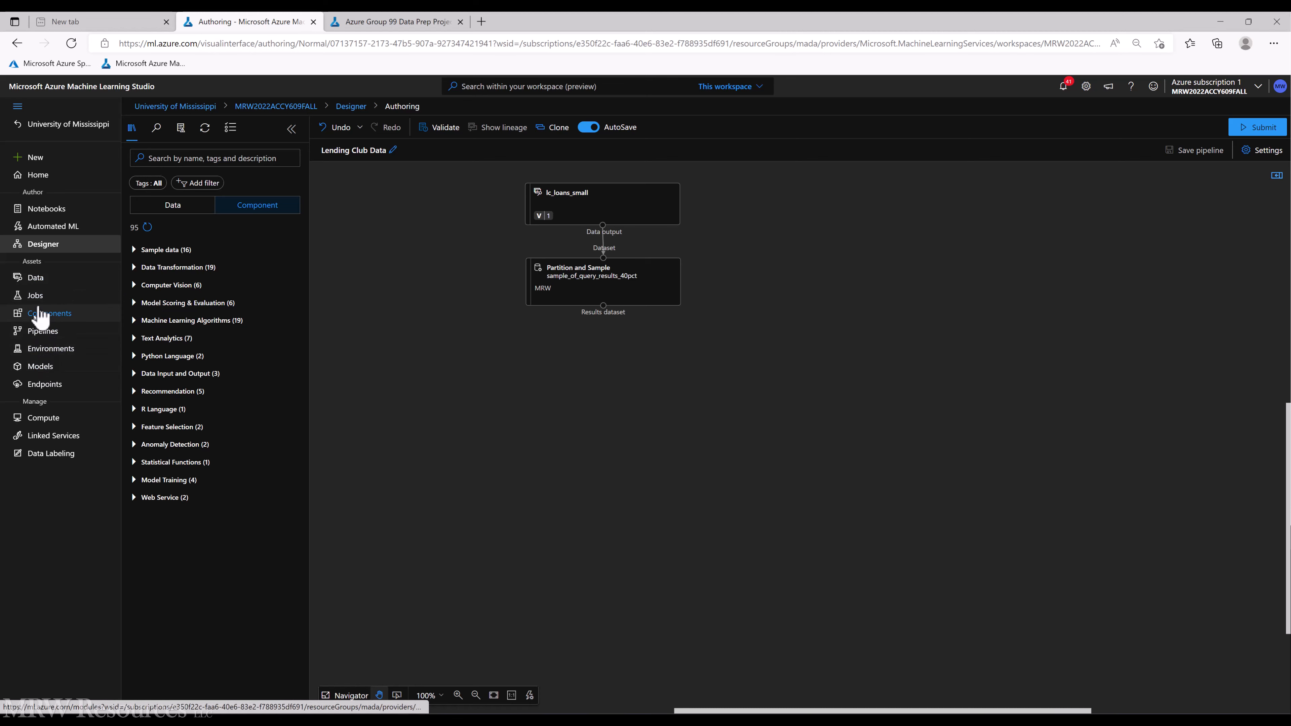
# Step: Open the Lending Club Data job of Oct 19, 2022 10:20 PM and preview the Partition and Sample results dataset in the enlarged view
pyautogui.click(35, 296)
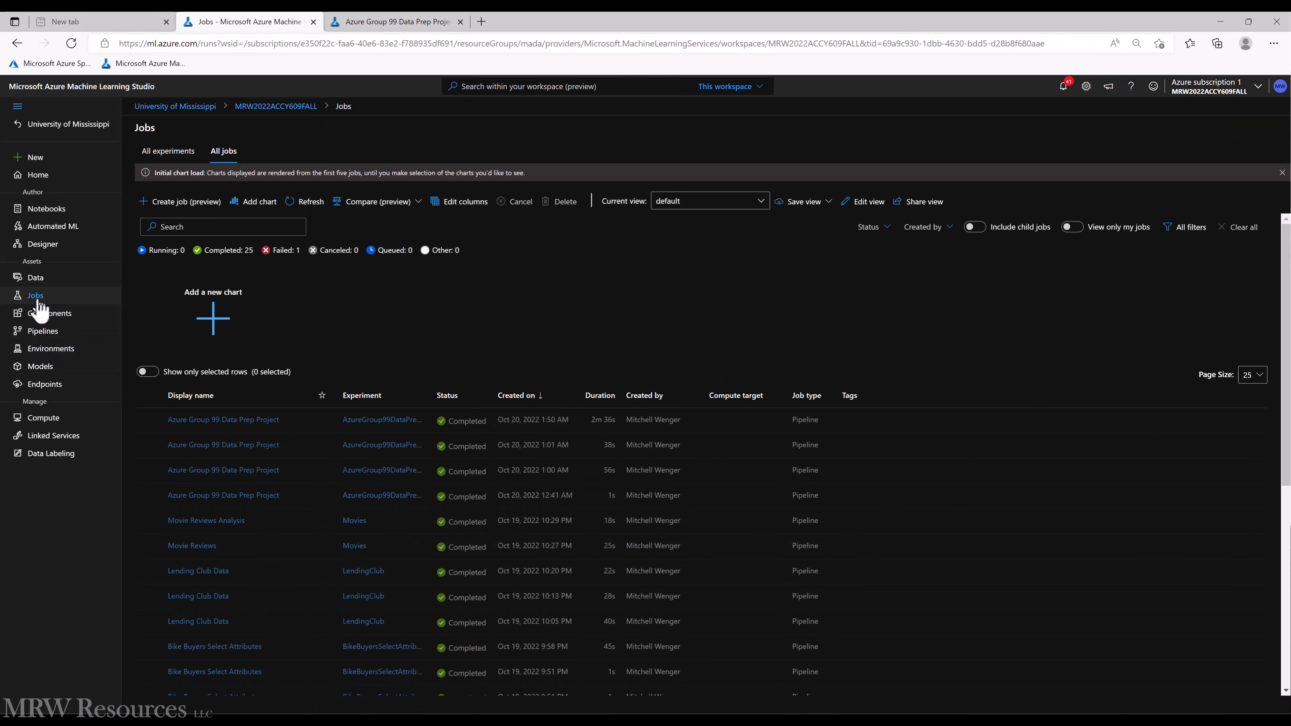
pyautogui.click(201, 571)
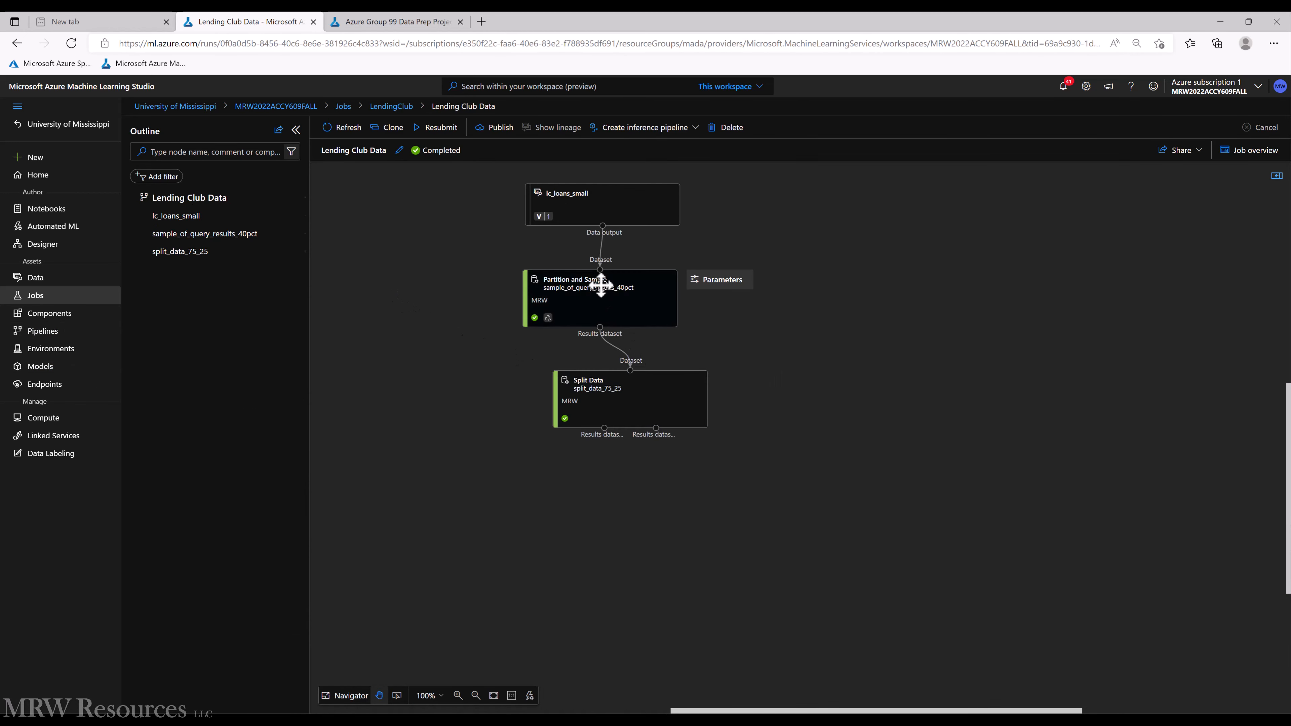
pyautogui.rightClick(606, 298)
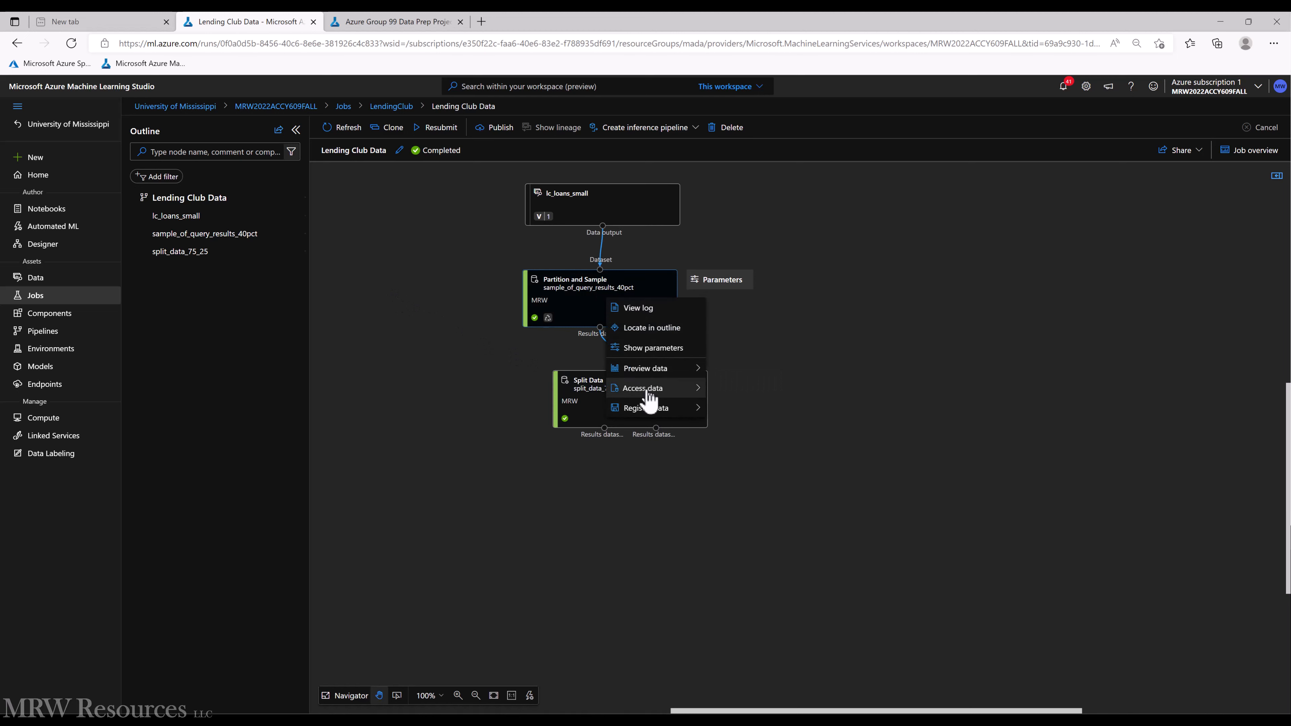
pyautogui.moveTo(646, 370)
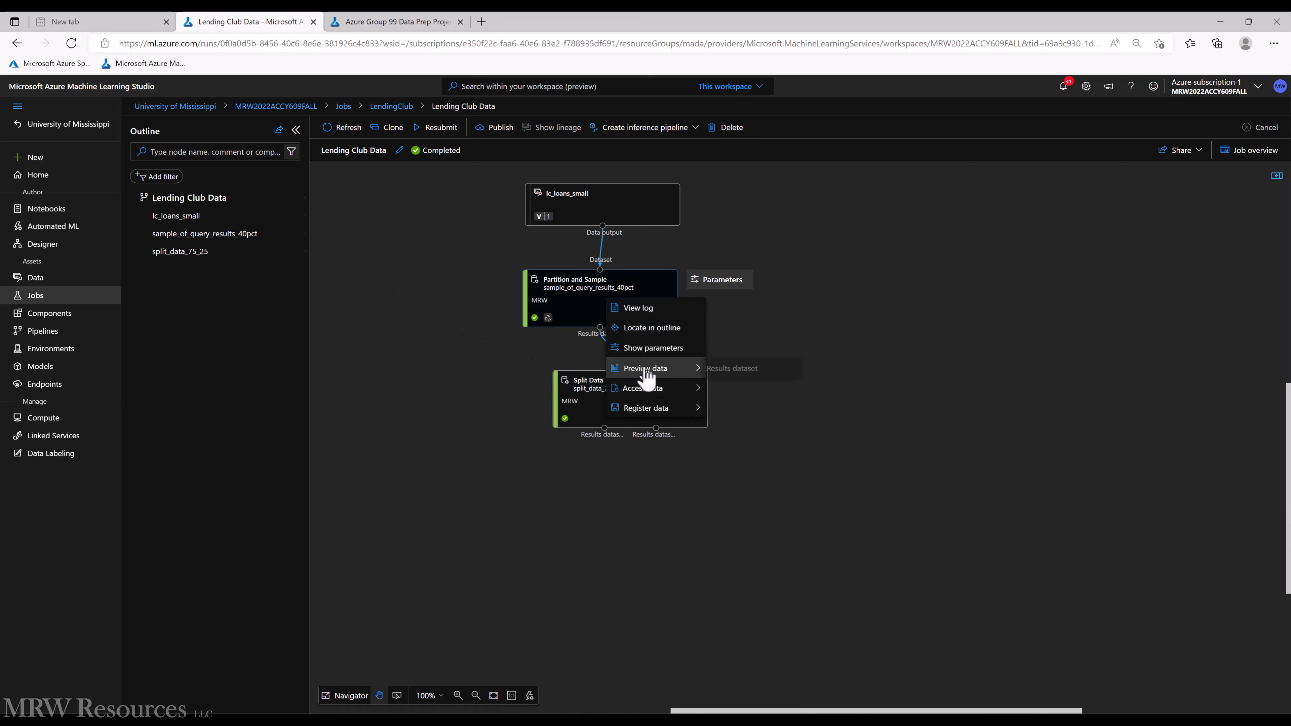
pyautogui.click(724, 370)
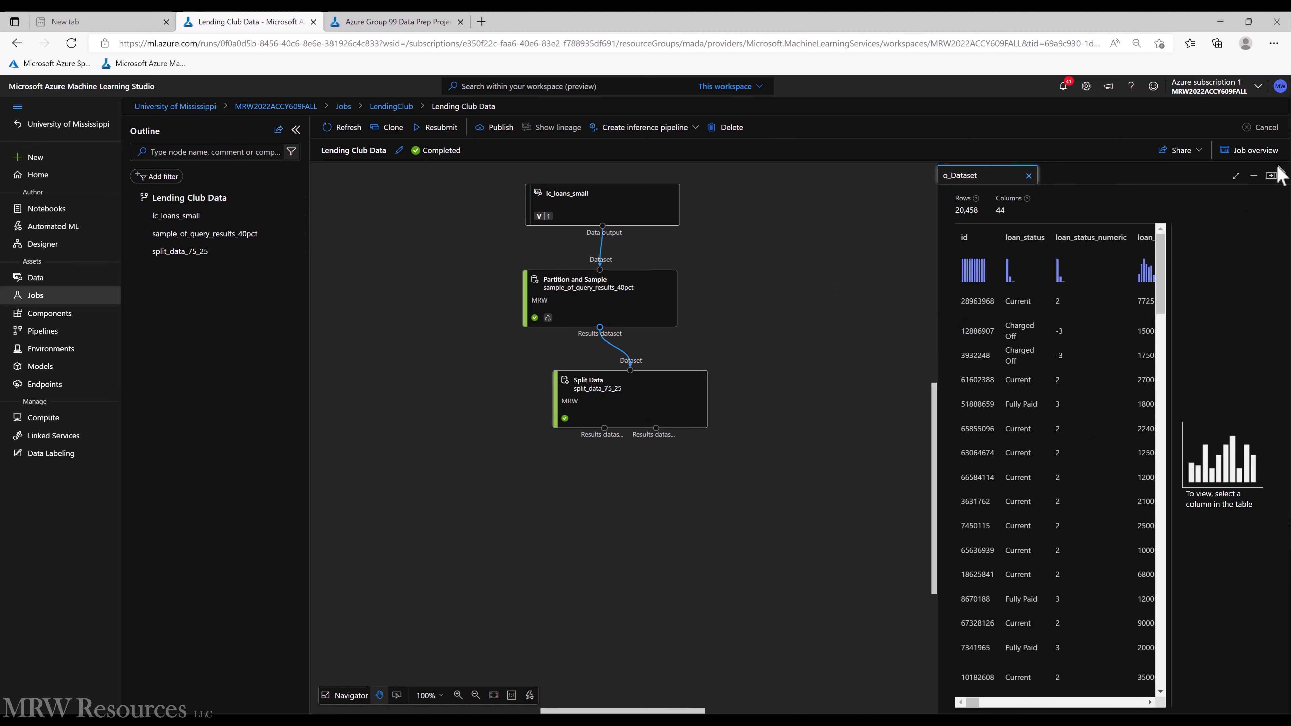
pyautogui.click(1270, 176)
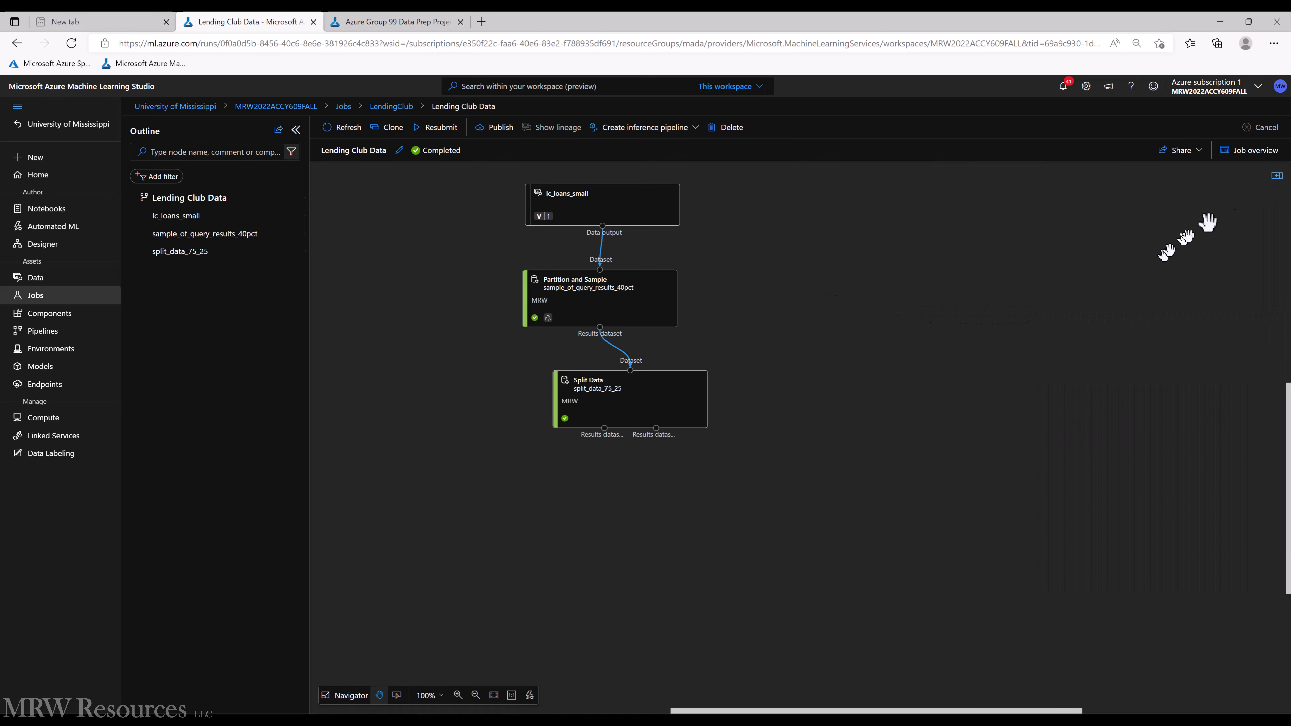
pyautogui.click(1277, 176)
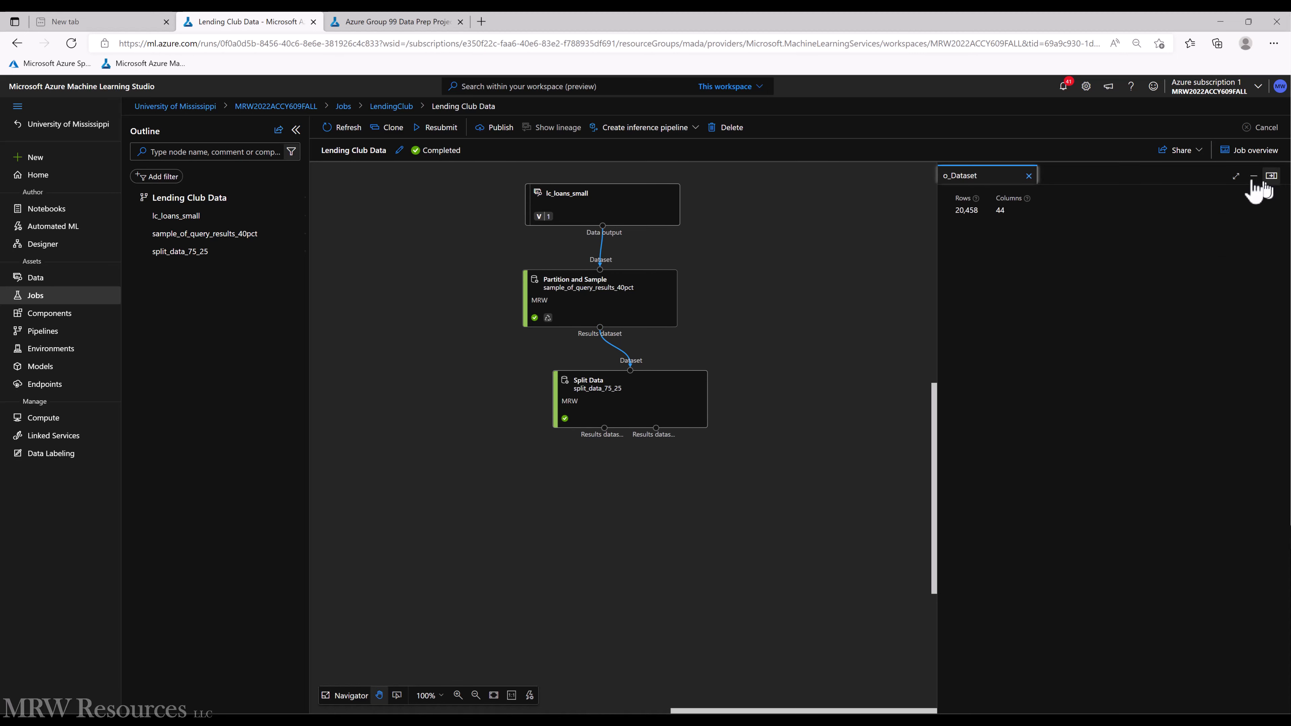
pyautogui.click(1236, 175)
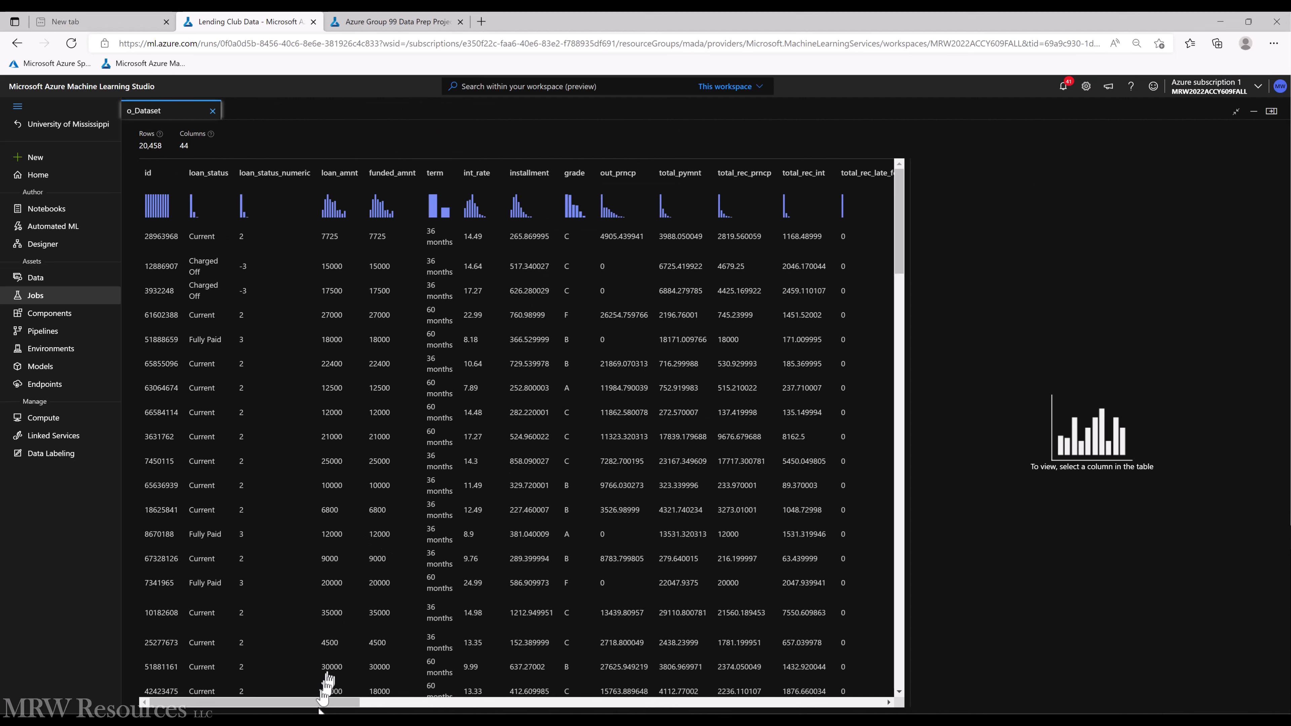
# Step: Examine the dataset's columns for missing values and view the statistics of the mths_since_last_delinq column
pyautogui.moveTo(319, 706); pyautogui.dragTo(696, 694)
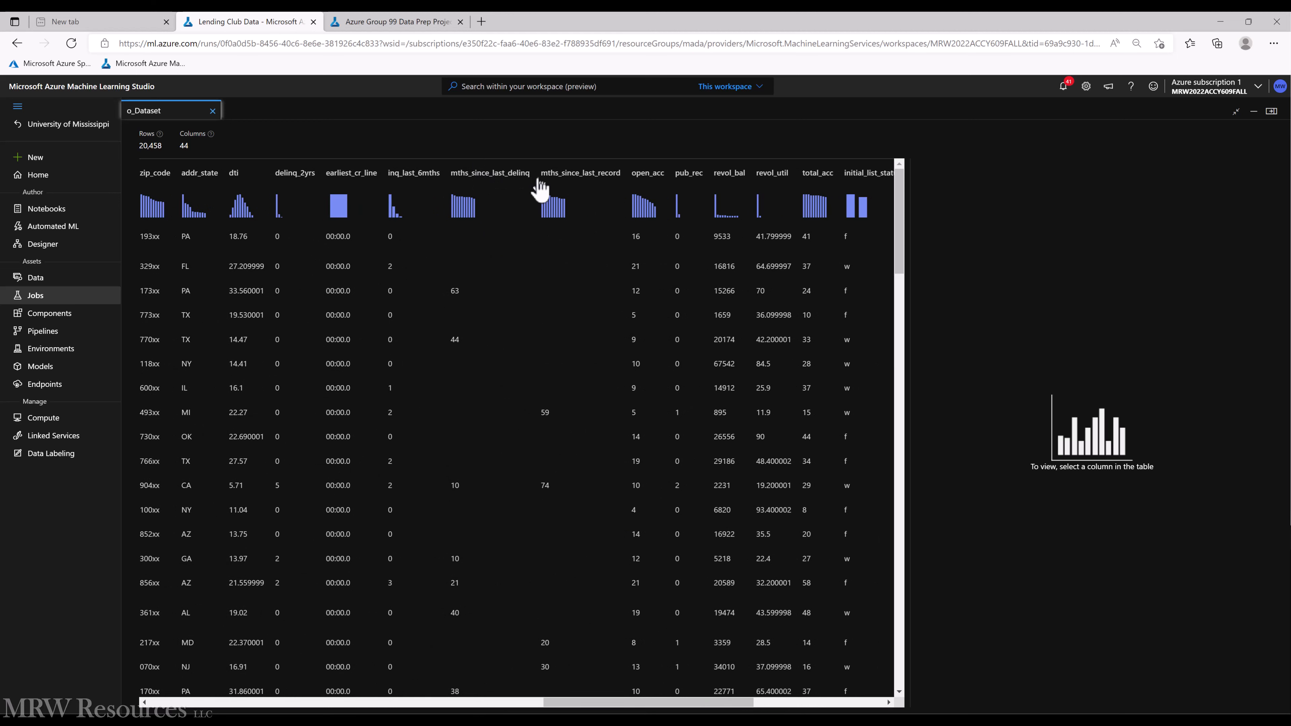
pyautogui.moveTo(660, 705); pyautogui.dragTo(776, 704)
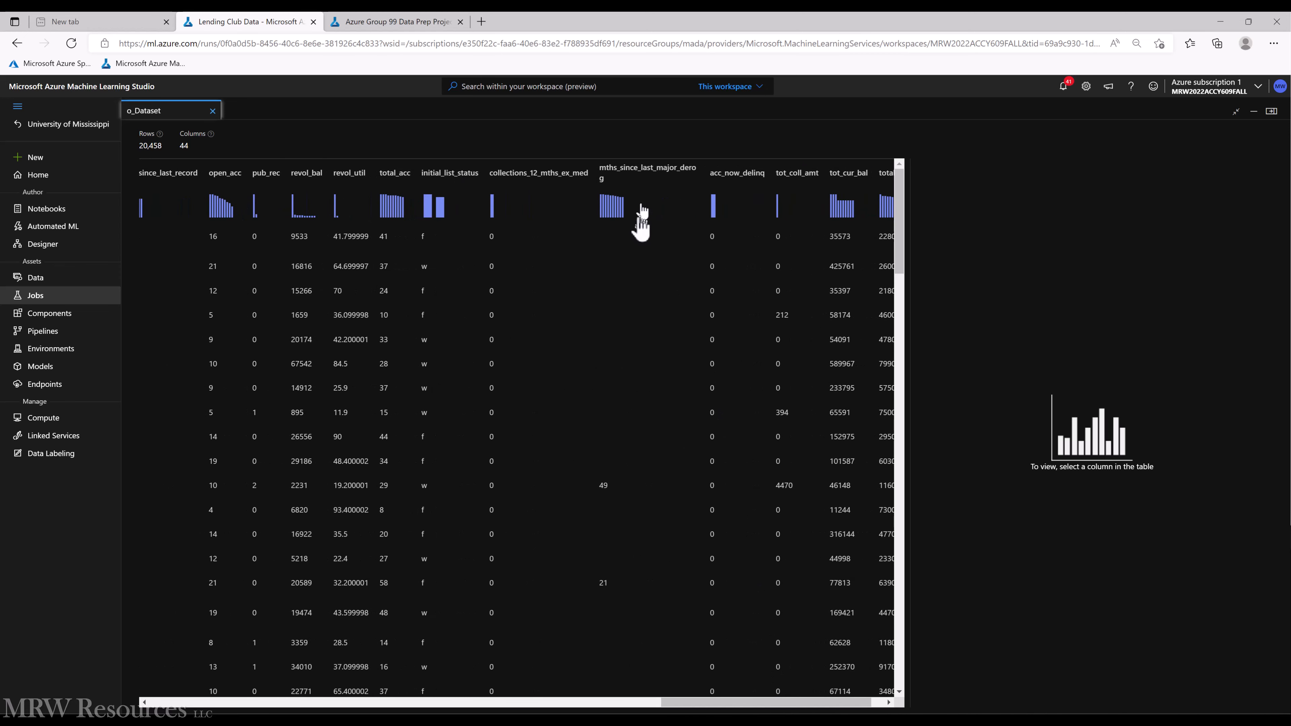
pyautogui.moveTo(752, 703); pyautogui.dragTo(566, 671)
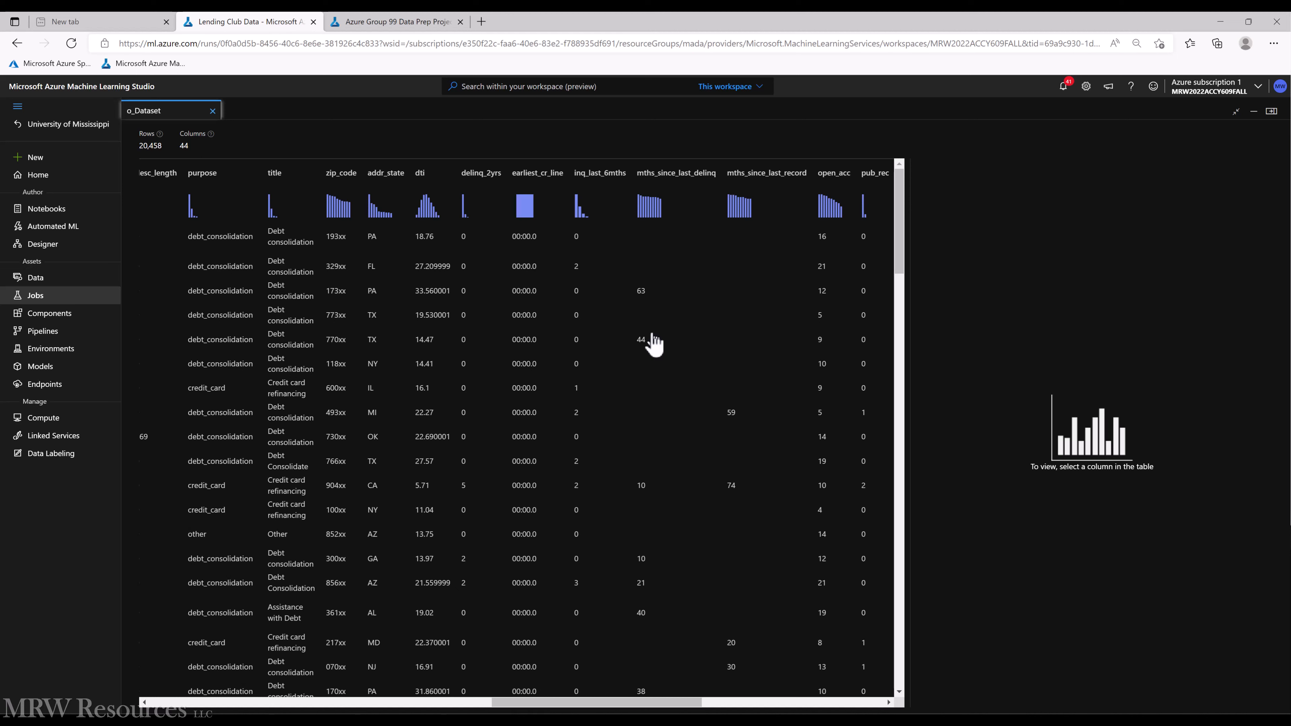
pyautogui.click(662, 214)
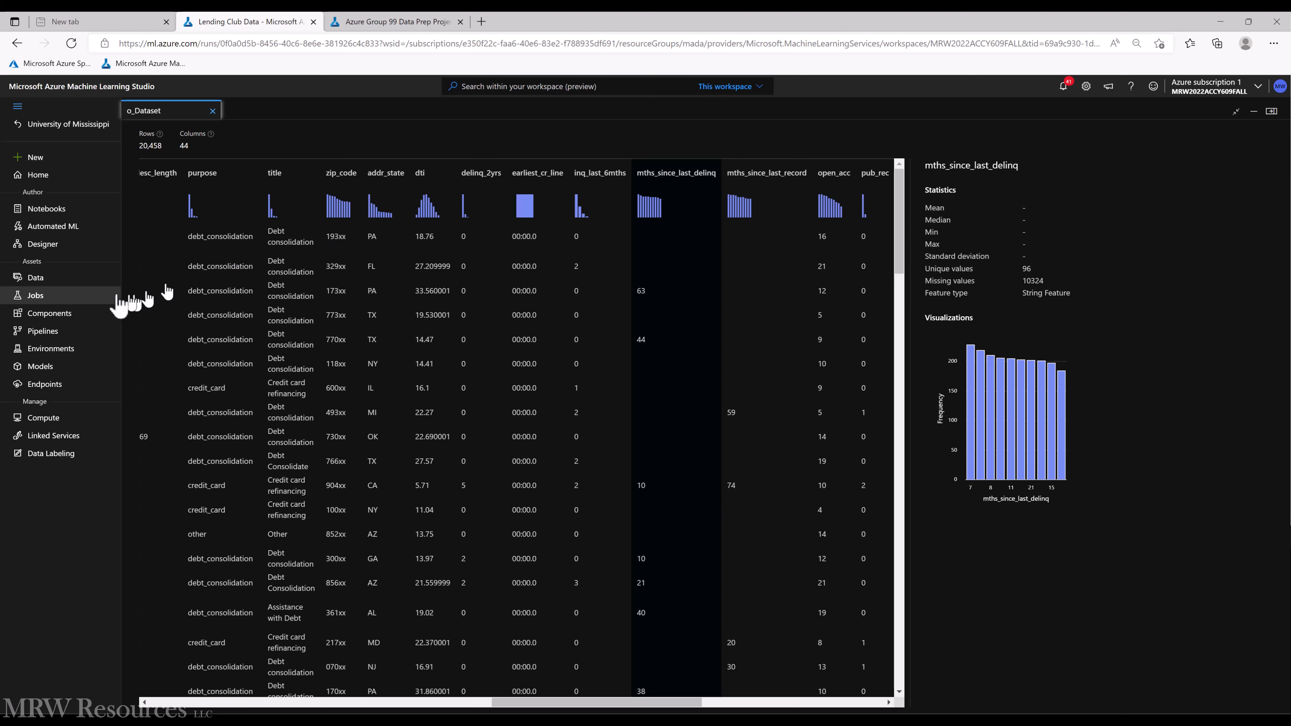
# Step: In the Lending Club Data pipeline draft, add a Summarize Data component fed by the Partition and Sample output and submit the pipeline
pyautogui.click(50, 248)
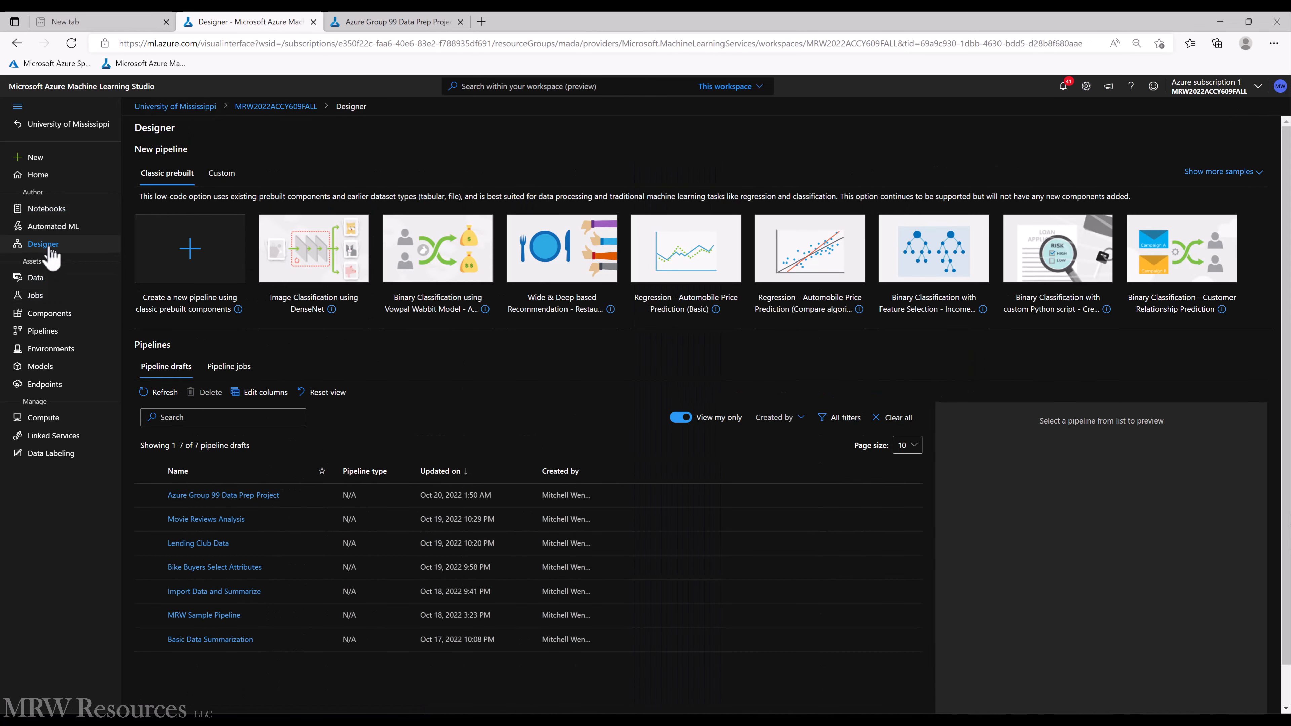
pyautogui.click(201, 547)
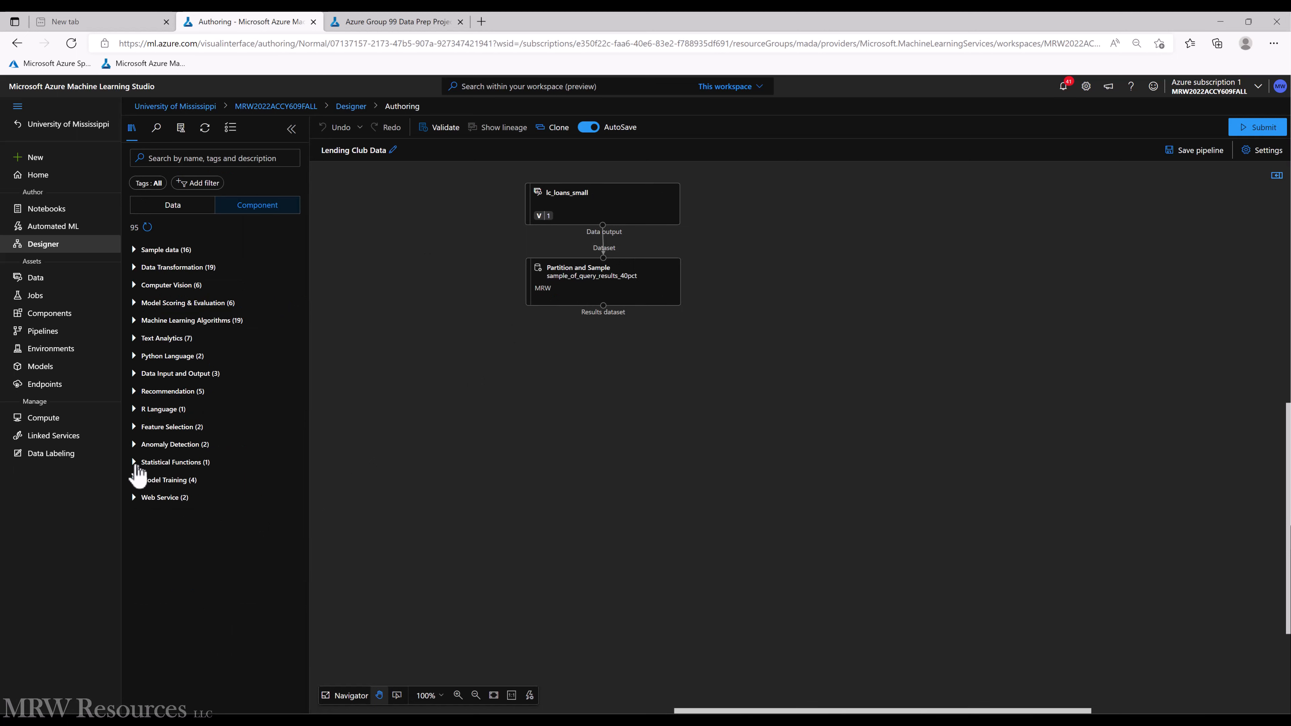
pyautogui.click(136, 463)
pyautogui.moveTo(139, 489); pyautogui.dragTo(811, 394)
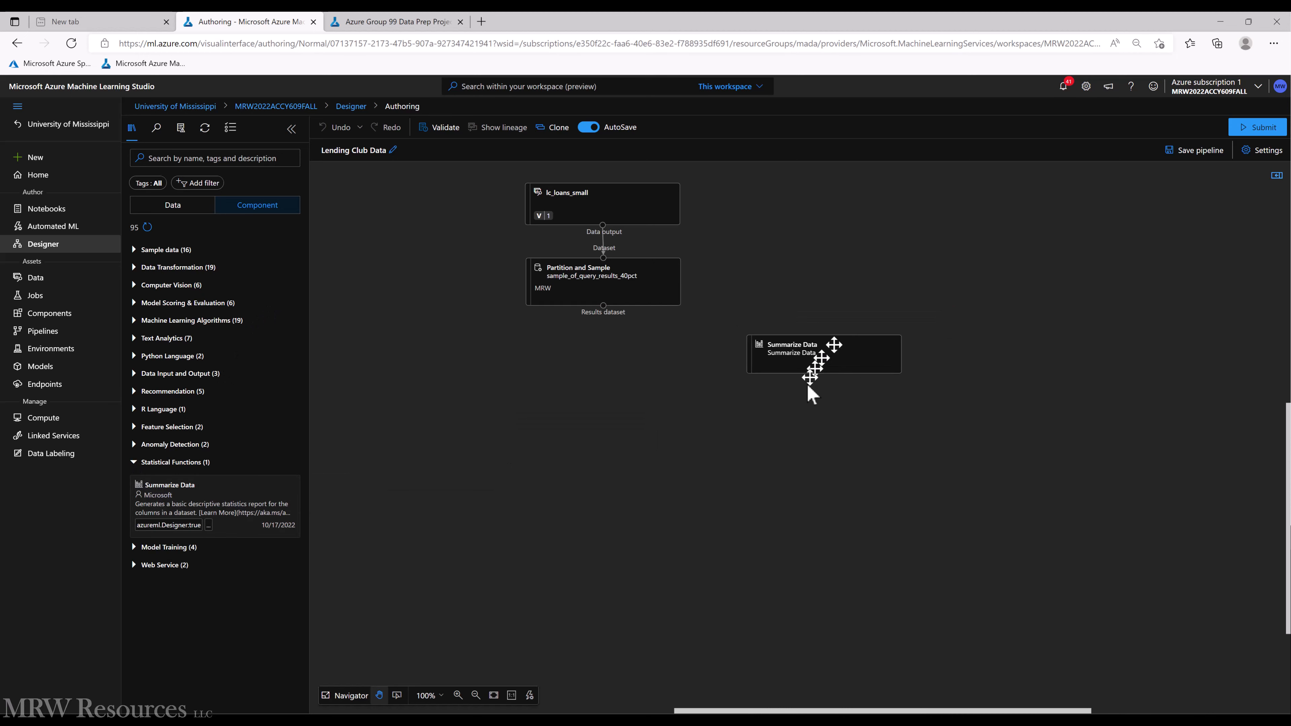
pyautogui.moveTo(603, 305); pyautogui.dragTo(807, 373)
pyautogui.moveTo(809, 383); pyautogui.dragTo(864, 381)
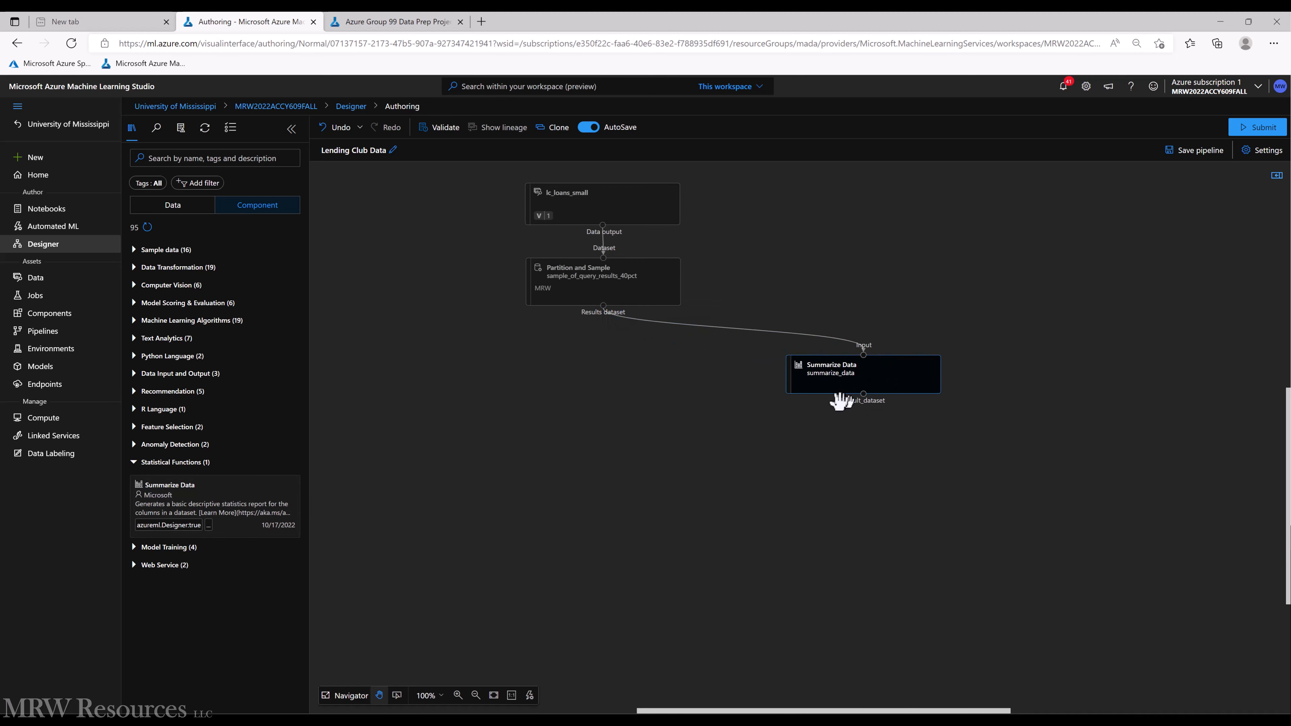
pyautogui.click(1254, 127)
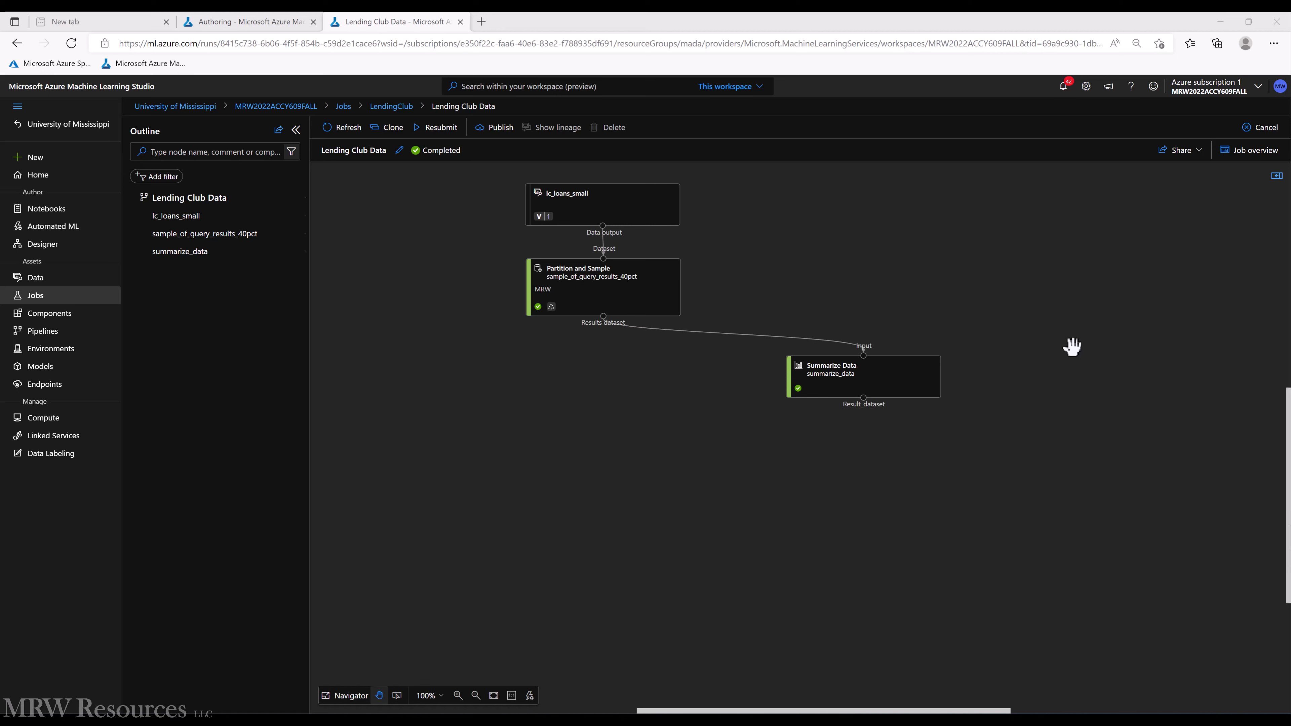
# Step: Preview the Summarize Data result dataset in the enlarged view and examine each feature's statistics and missing value counts
pyautogui.rightClick(898, 370)
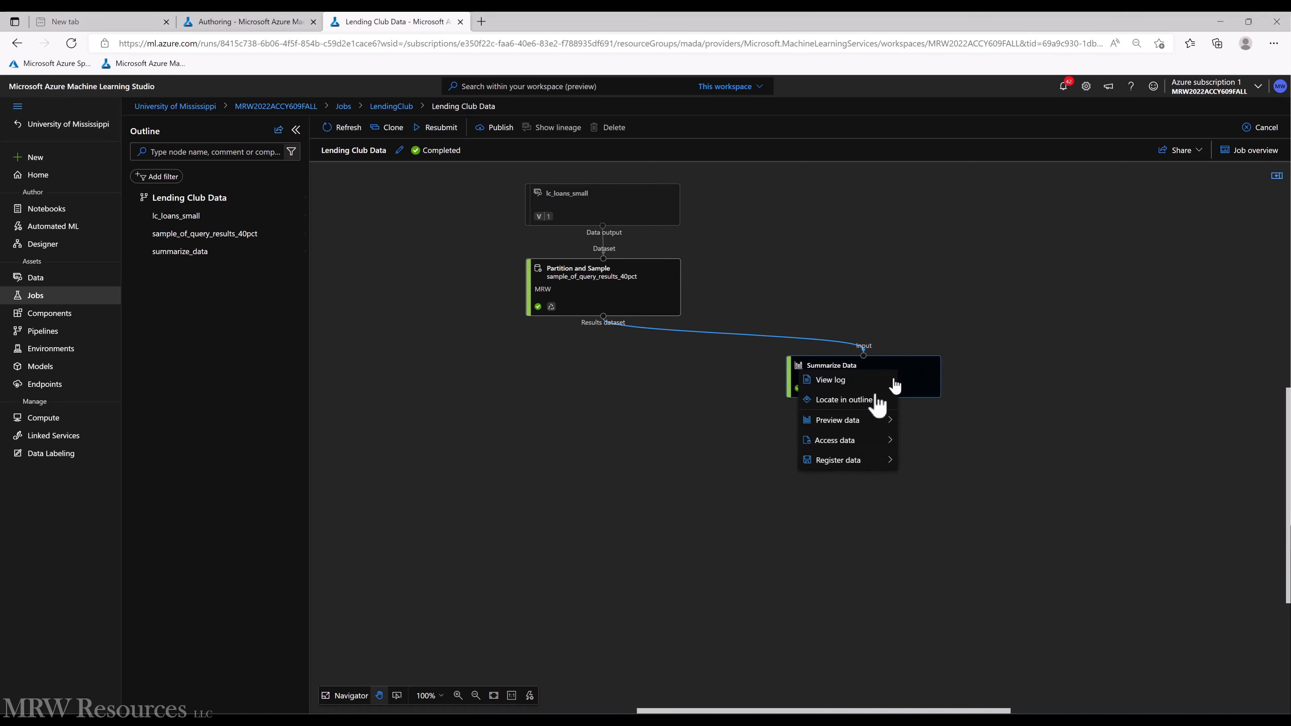
pyautogui.moveTo(840, 423)
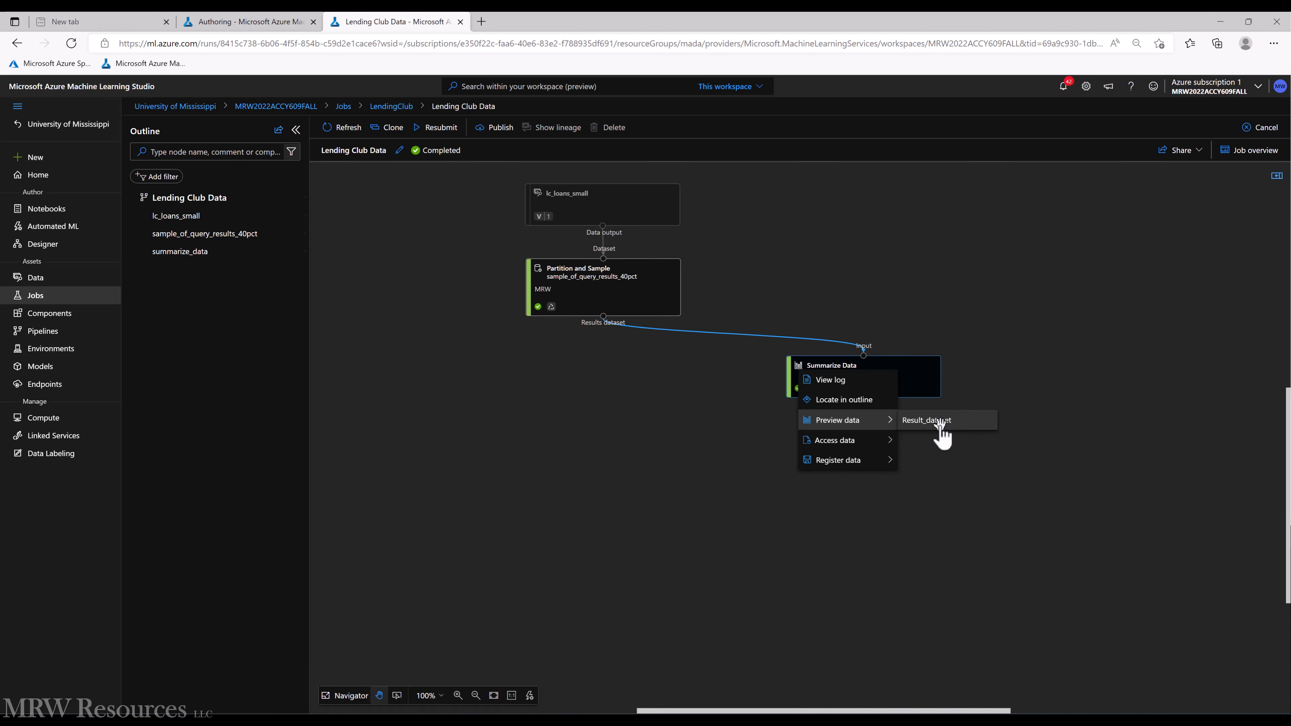
pyautogui.click(914, 426)
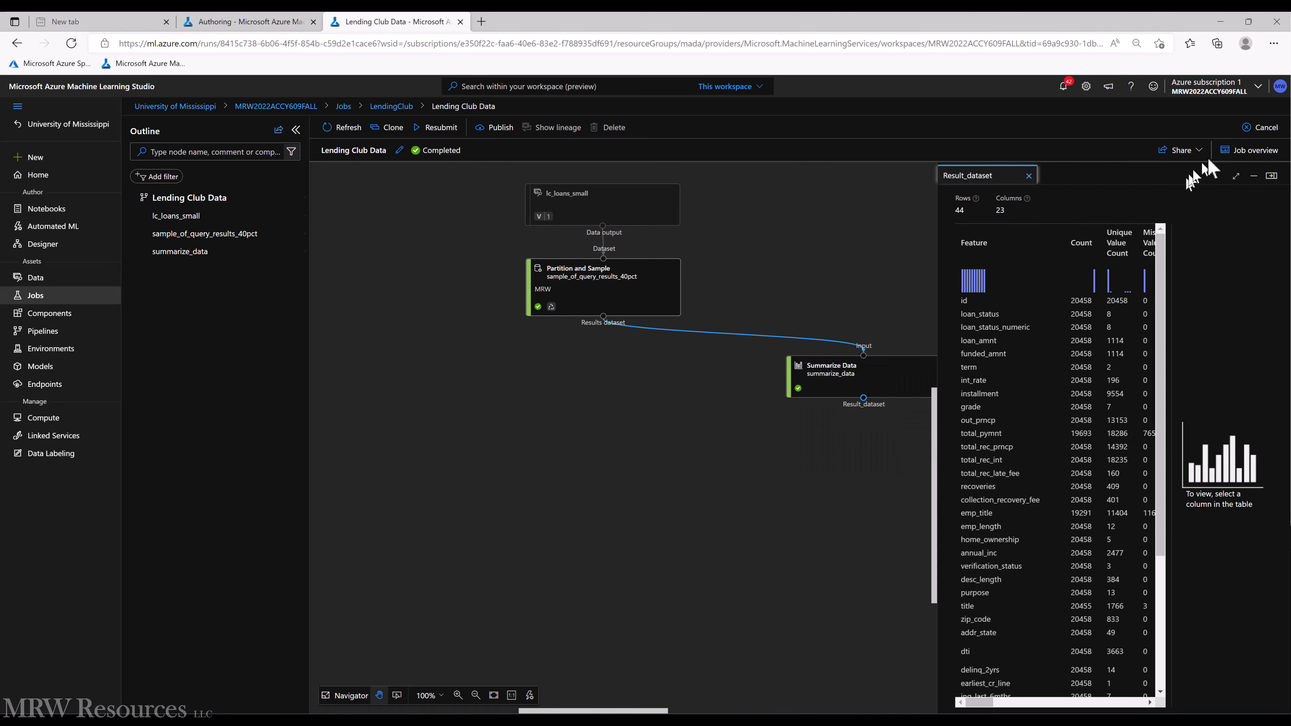
pyautogui.click(1235, 178)
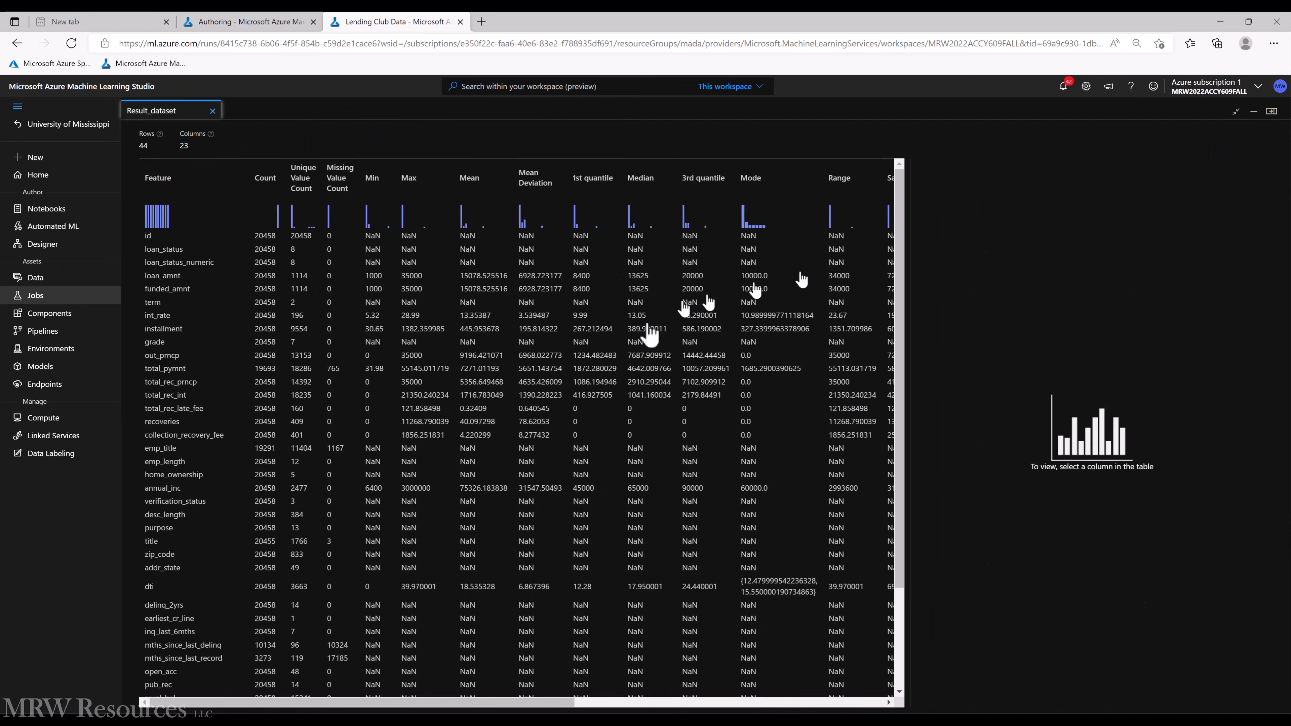
pyautogui.moveTo(465, 705); pyautogui.dragTo(700, 706)
pyautogui.moveTo(568, 705); pyautogui.dragTo(315, 701)
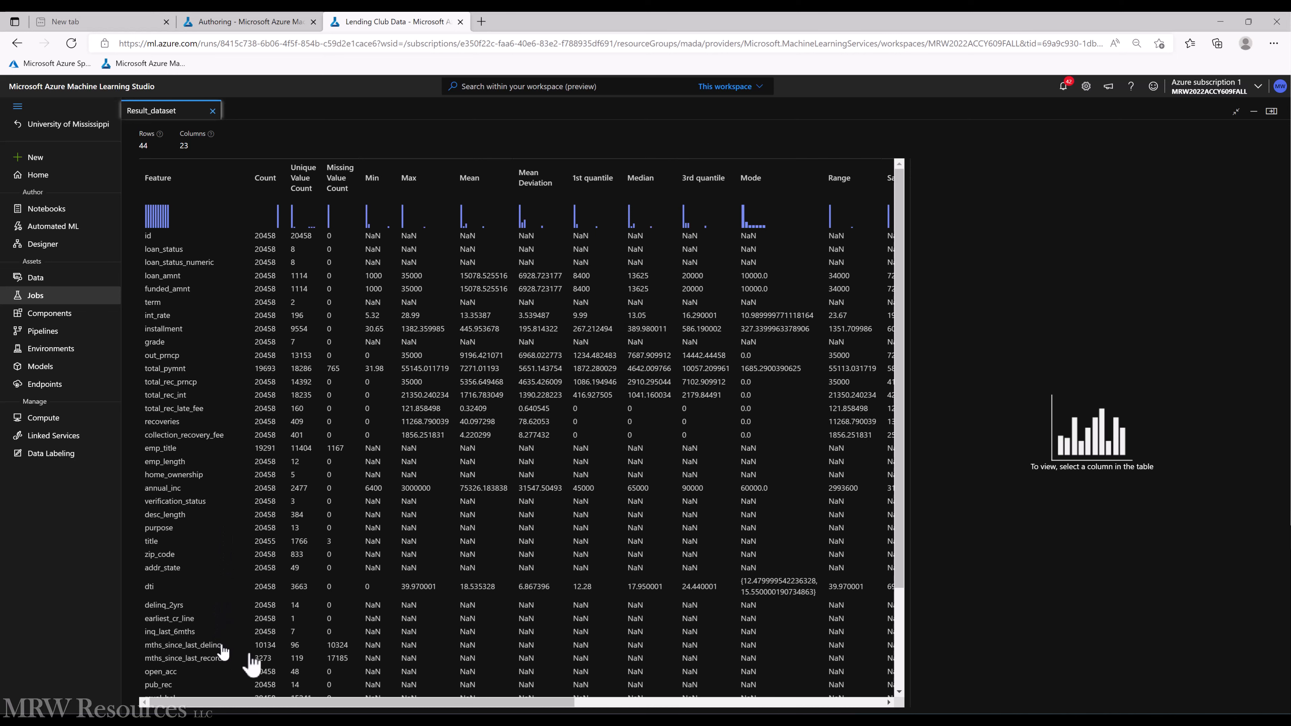
pyautogui.moveTo(351, 704); pyautogui.dragTo(317, 686)
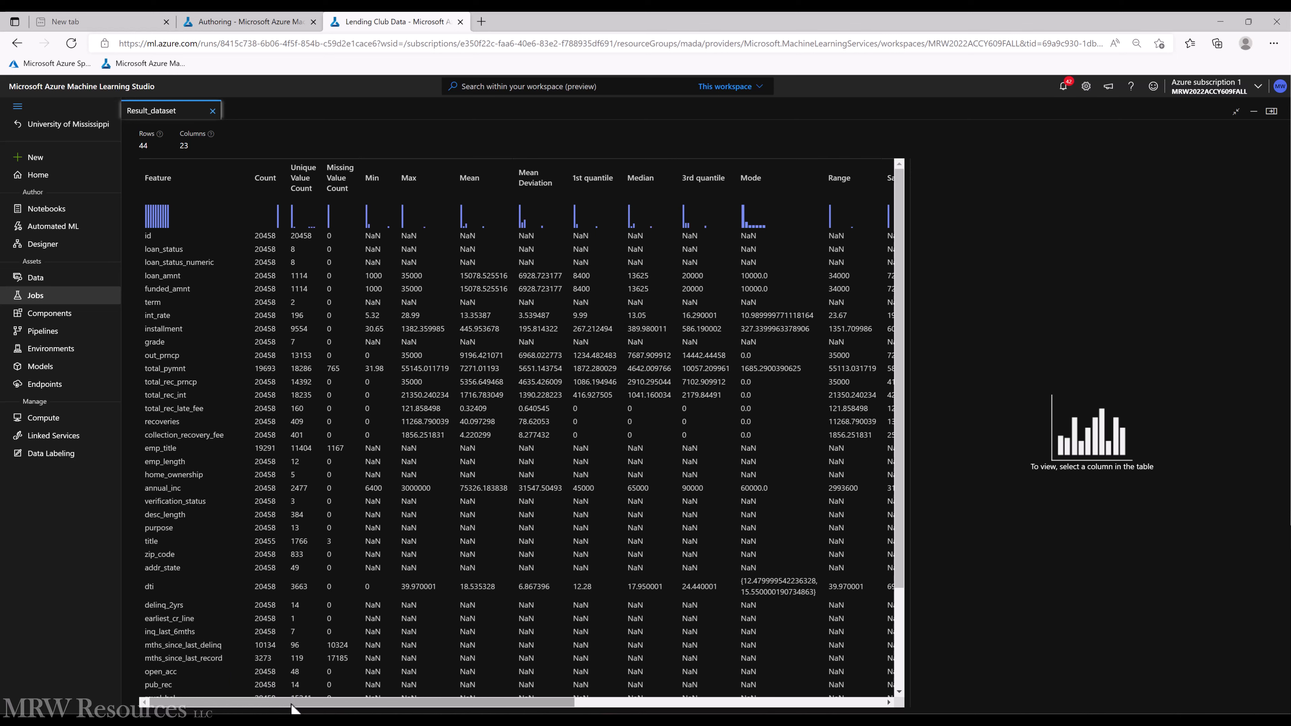
pyautogui.moveTo(292, 707); pyautogui.dragTo(325, 707)
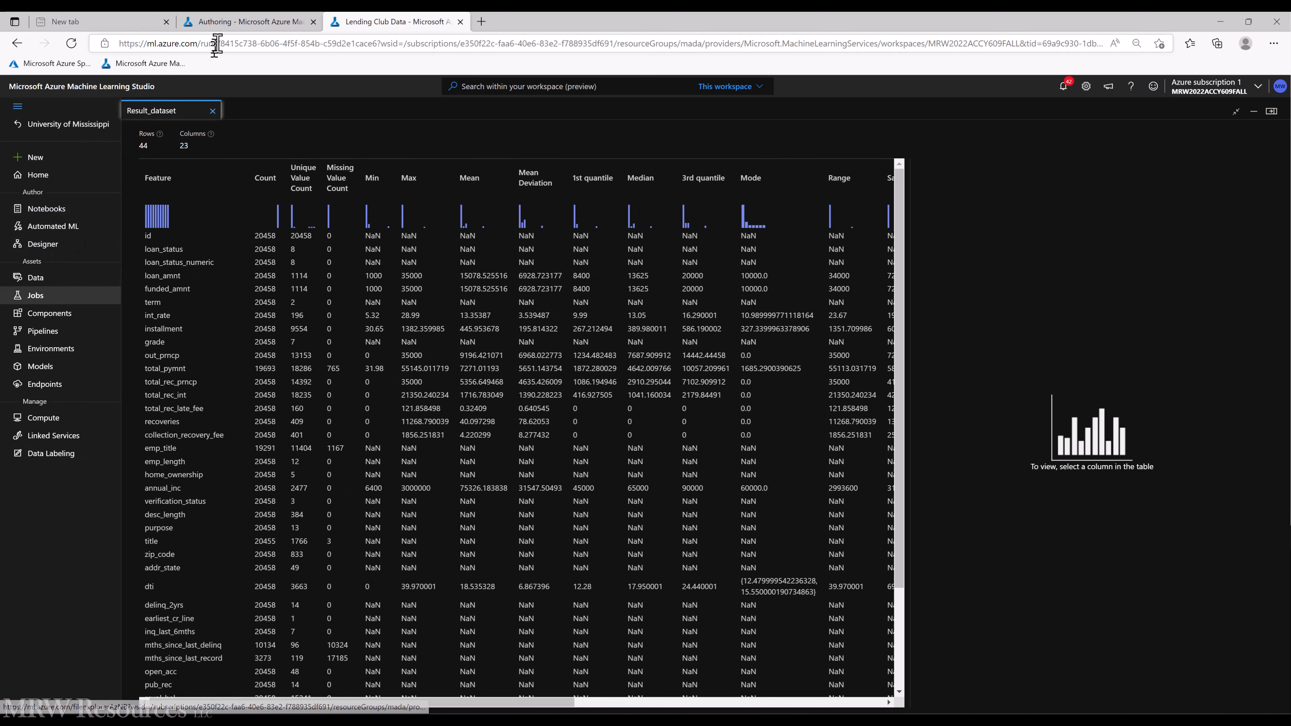
# Step: Return to the pipeline draft, move Summarize Data further down the canvas and delete its connection from Partition and Sample
pyautogui.click(244, 21)
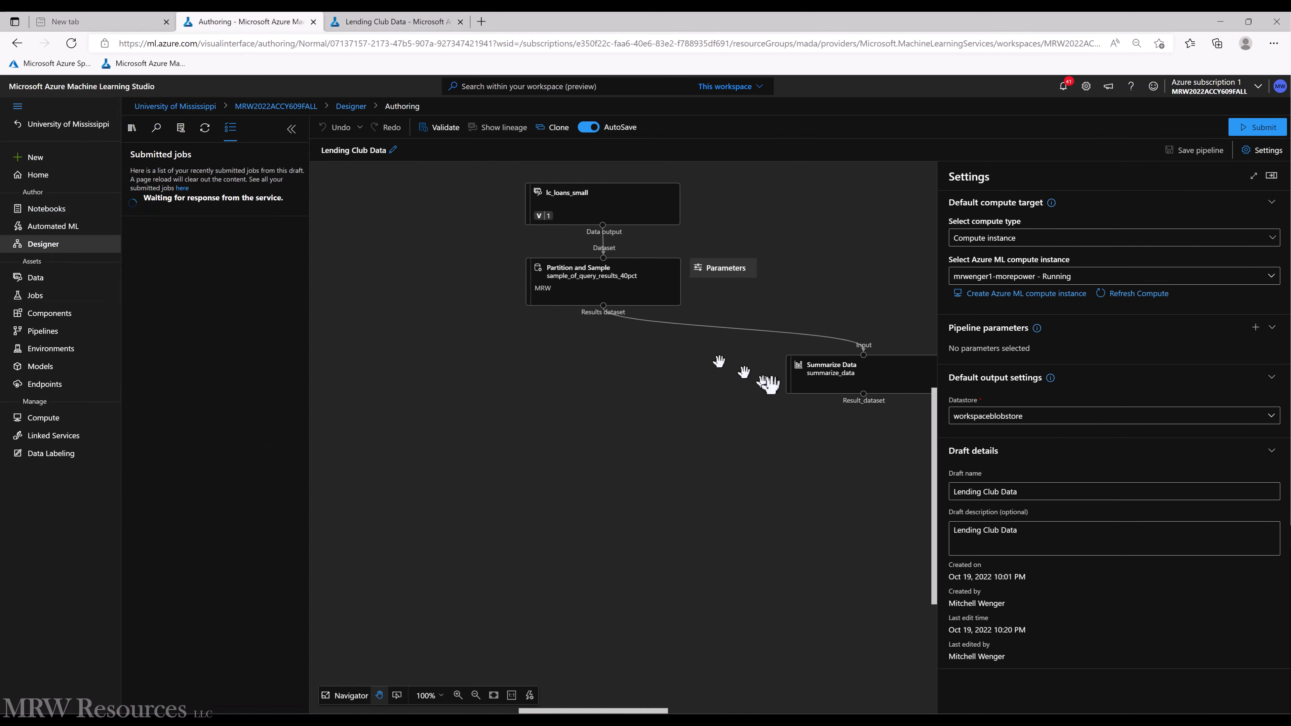
pyautogui.moveTo(827, 384); pyautogui.dragTo(795, 516)
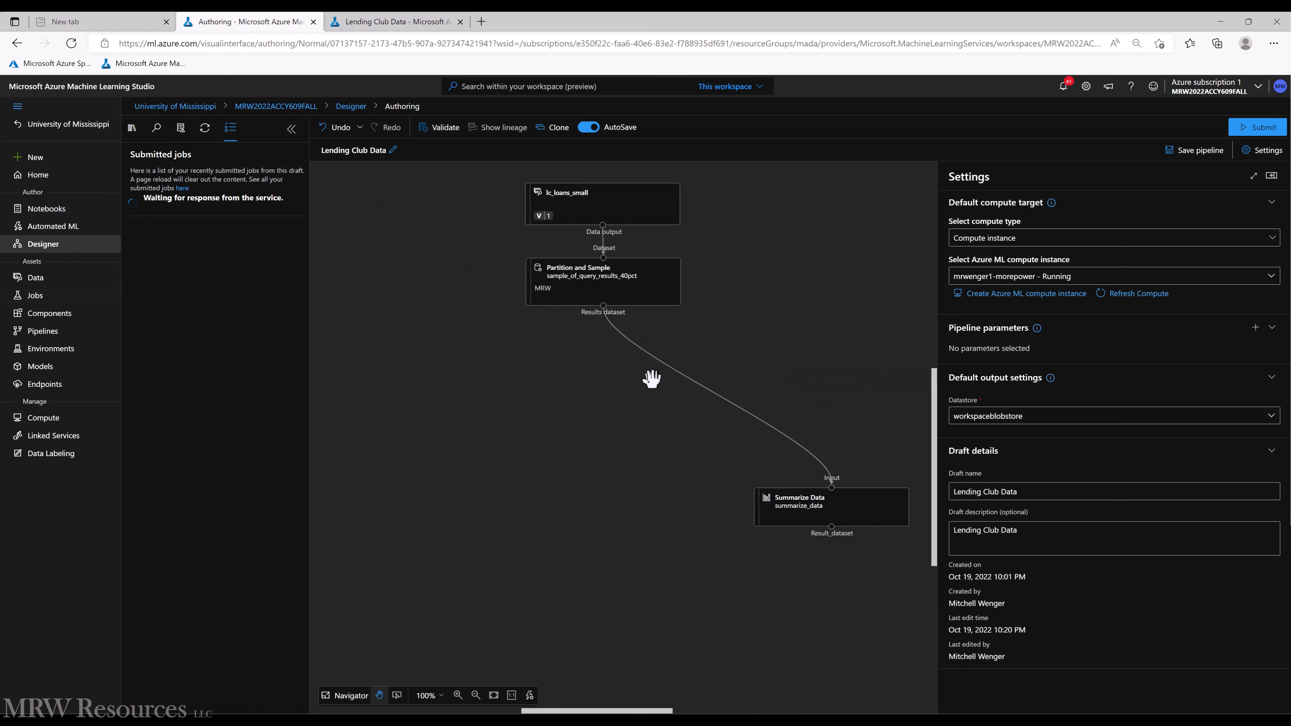
pyautogui.click(666, 368)
pyautogui.press('Delete')
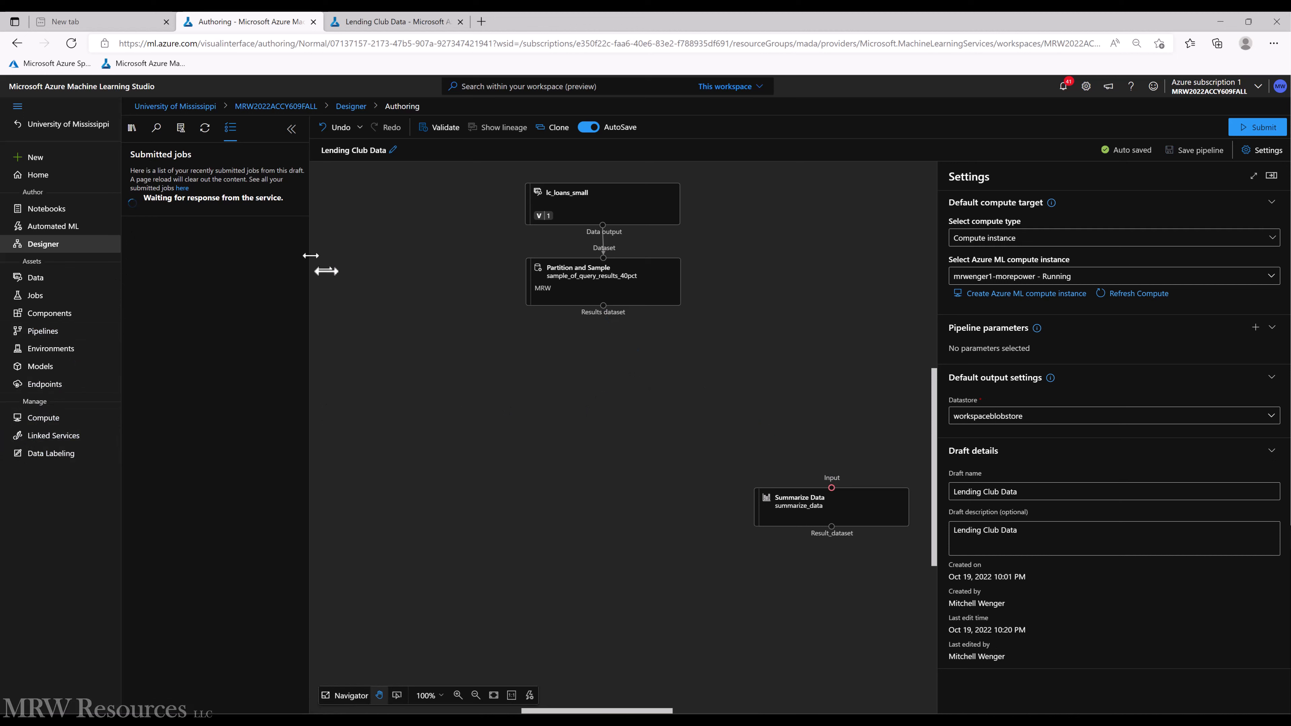
# Step: Search the components for "metadata" and insert Edit Metadata between Partition and Sample and Summarize Data, connecting both sides
pyautogui.click(131, 128)
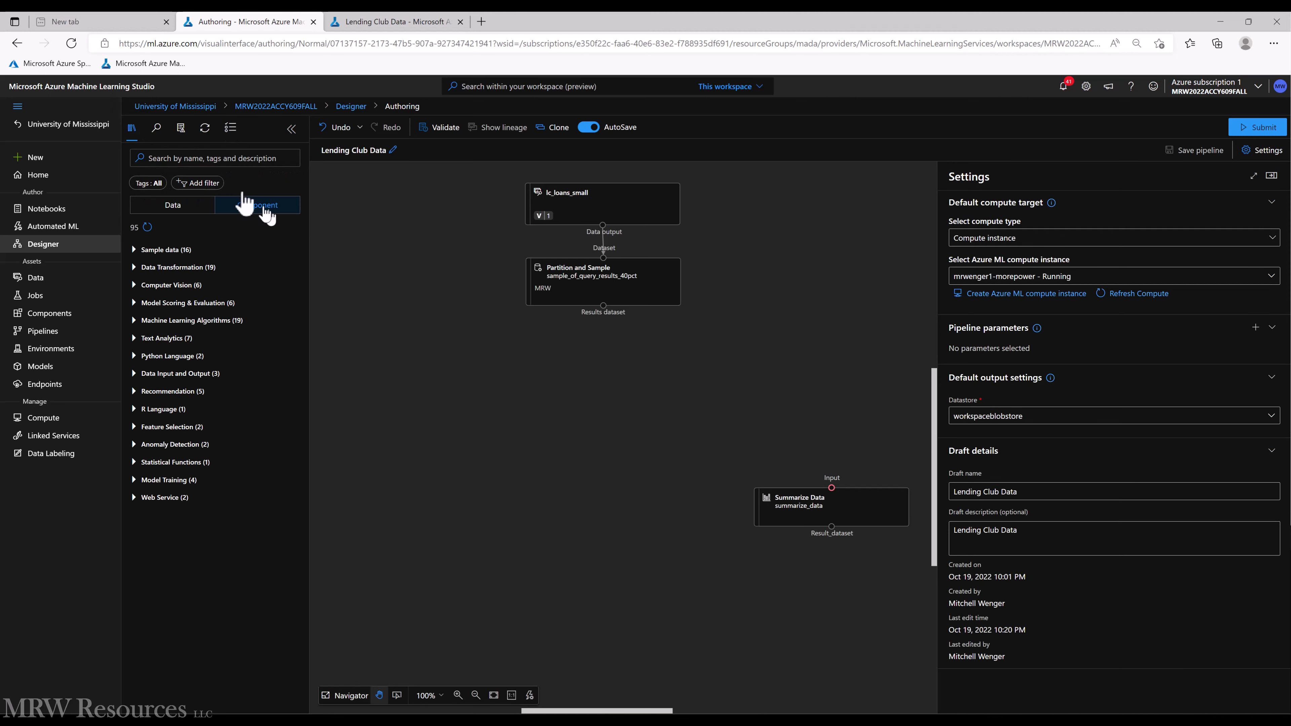
pyautogui.click(220, 158)
pyautogui.write('metadata')
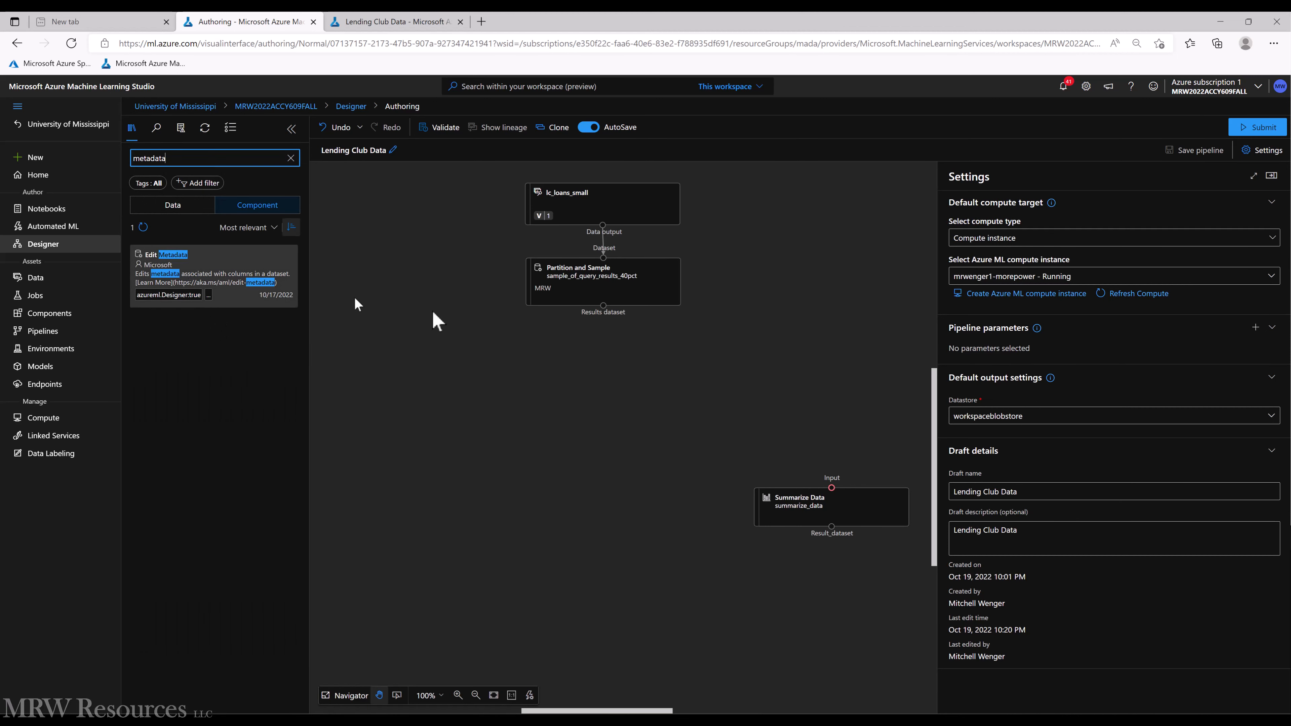
pyautogui.moveTo(437, 320); pyautogui.dragTo(613, 357)
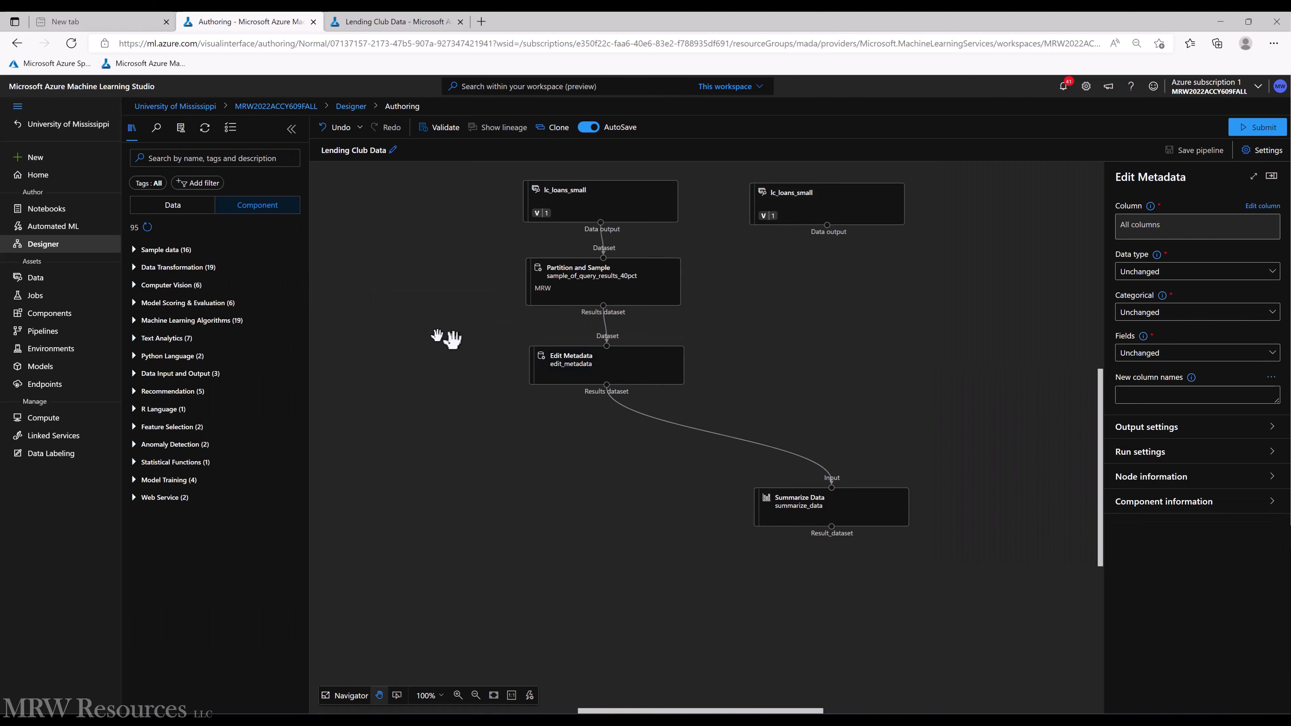
# Step: Open the column selection of the Edit Metadata component and set its include rule to Column names
pyautogui.click(579, 367)
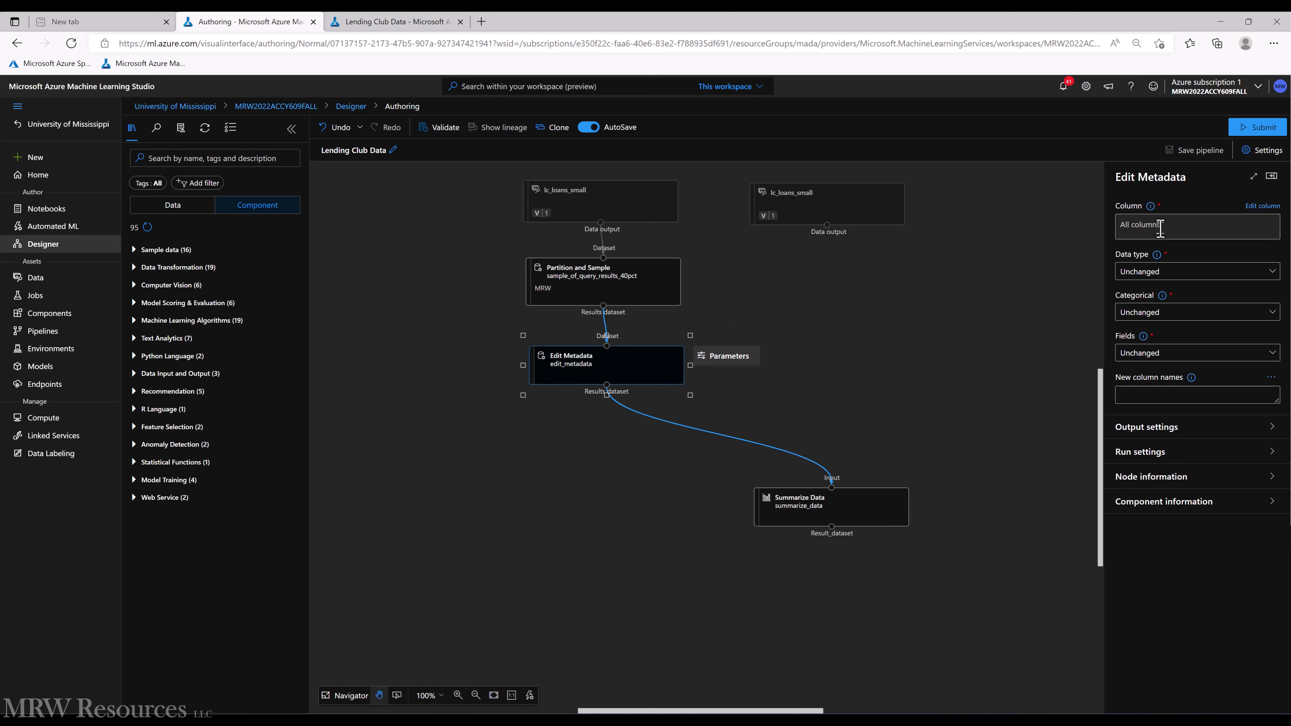
pyautogui.click(1253, 209)
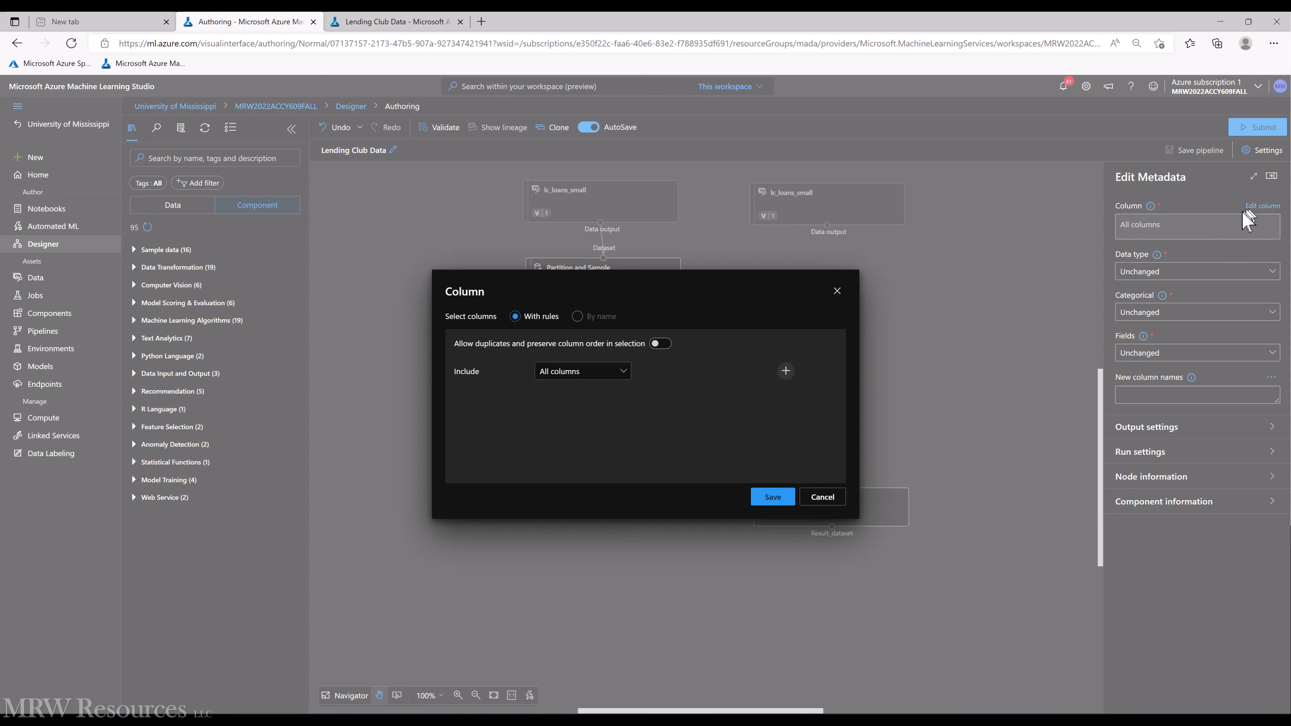
pyautogui.click(615, 379)
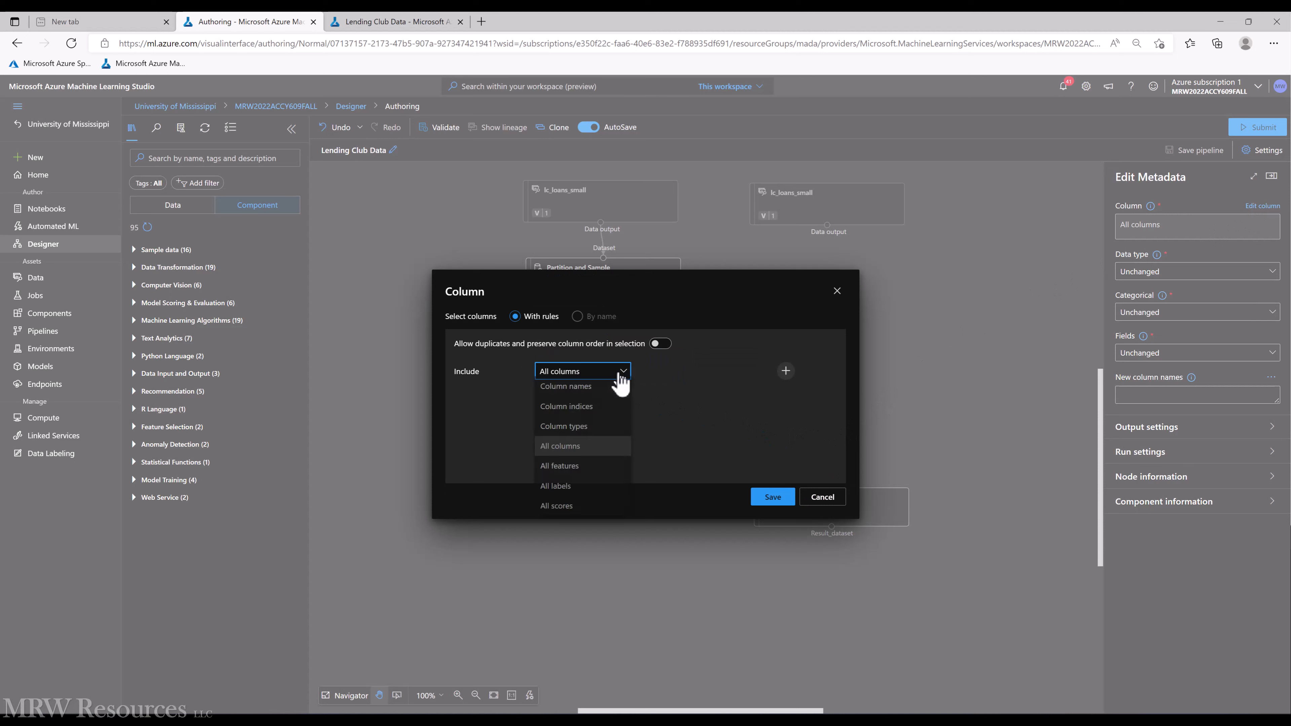
pyautogui.click(568, 392)
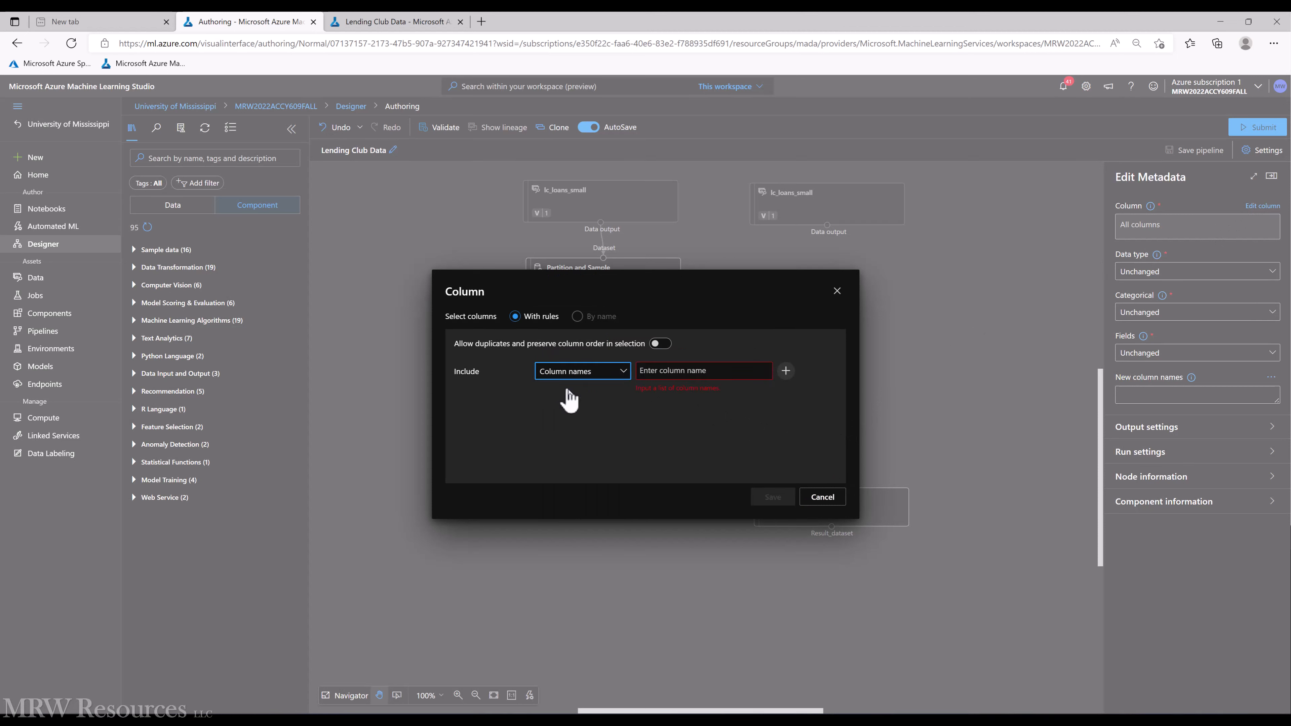
# Step: Copy the feature name mths_since_last_delinq from the Summarize Data results and enter it in the column names include rule
pyautogui.click(387, 23)
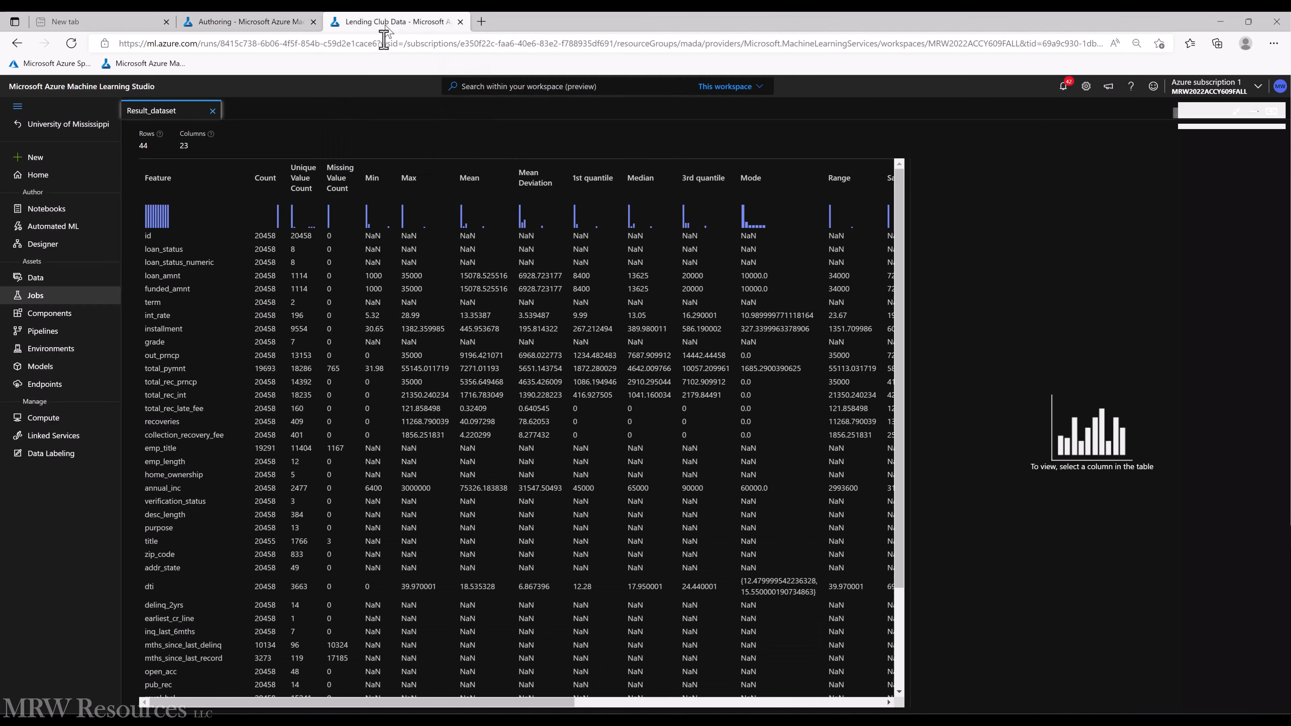
pyautogui.scroll(-2, 201, 591)
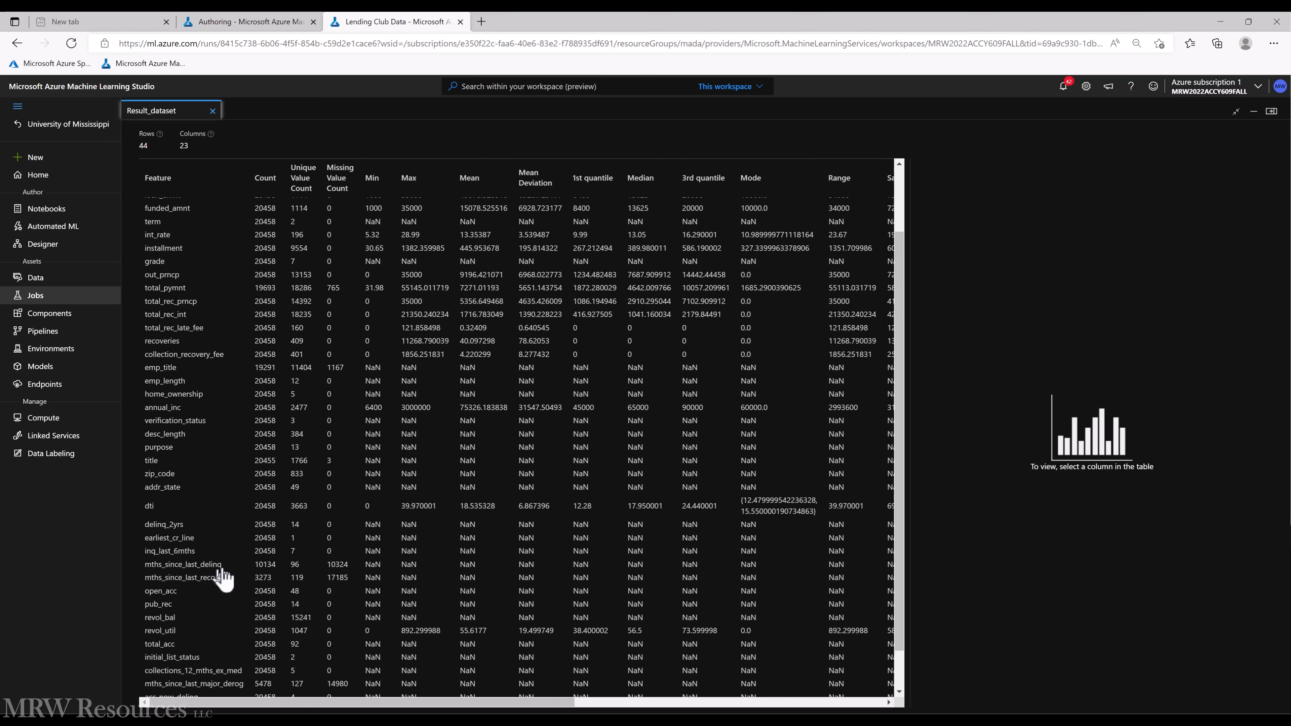
pyautogui.moveTo(220, 568); pyautogui.dragTo(143, 574)
pyautogui.hotkey('ctrl', 'c')
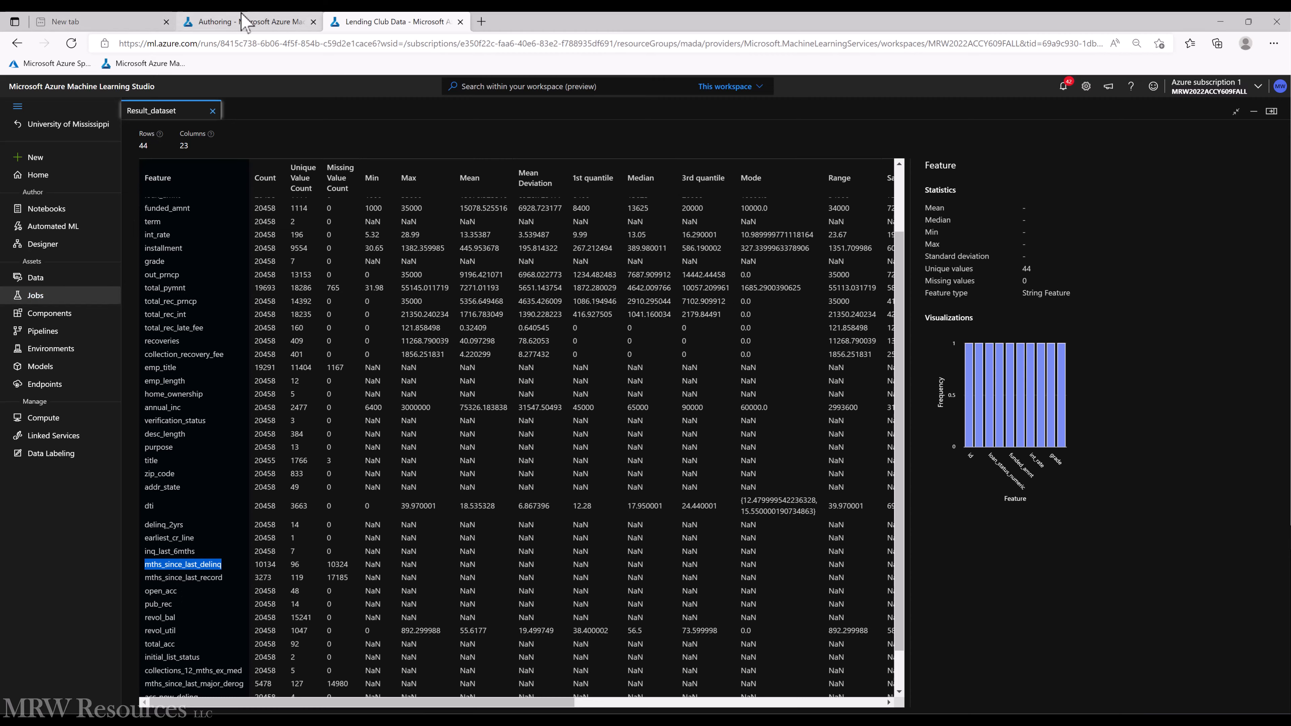
pyautogui.click(249, 21)
pyautogui.click(673, 372)
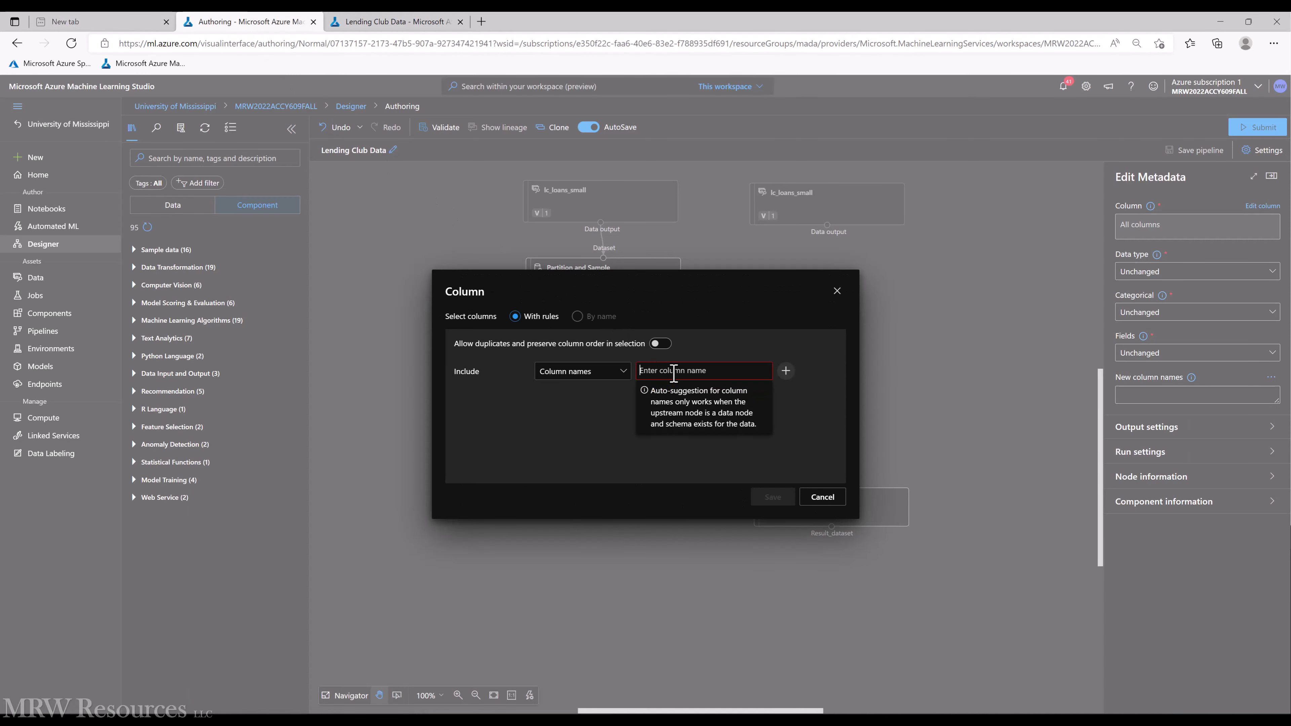
pyautogui.hotkey('ctrl', 'v')
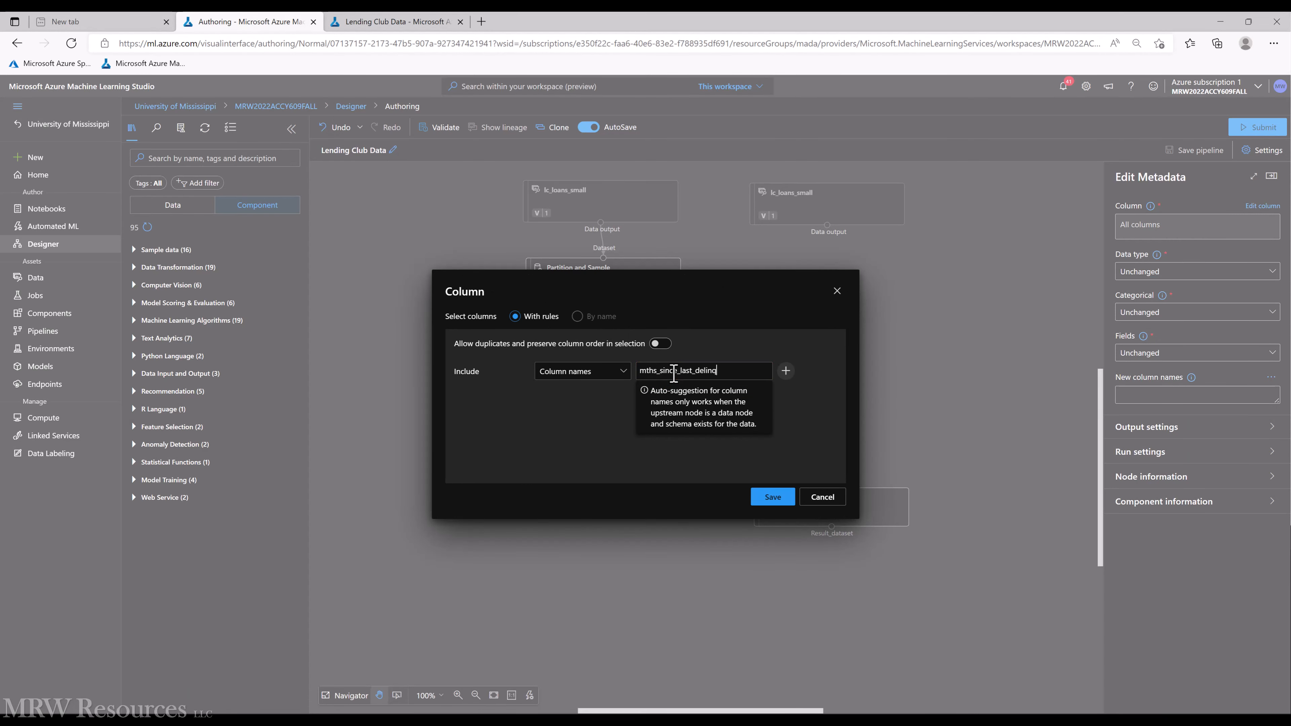
# Step: Add a second include rule by column names with mths_since_last_record, copied from the summary results, and save the column selection
pyautogui.click(785, 370)
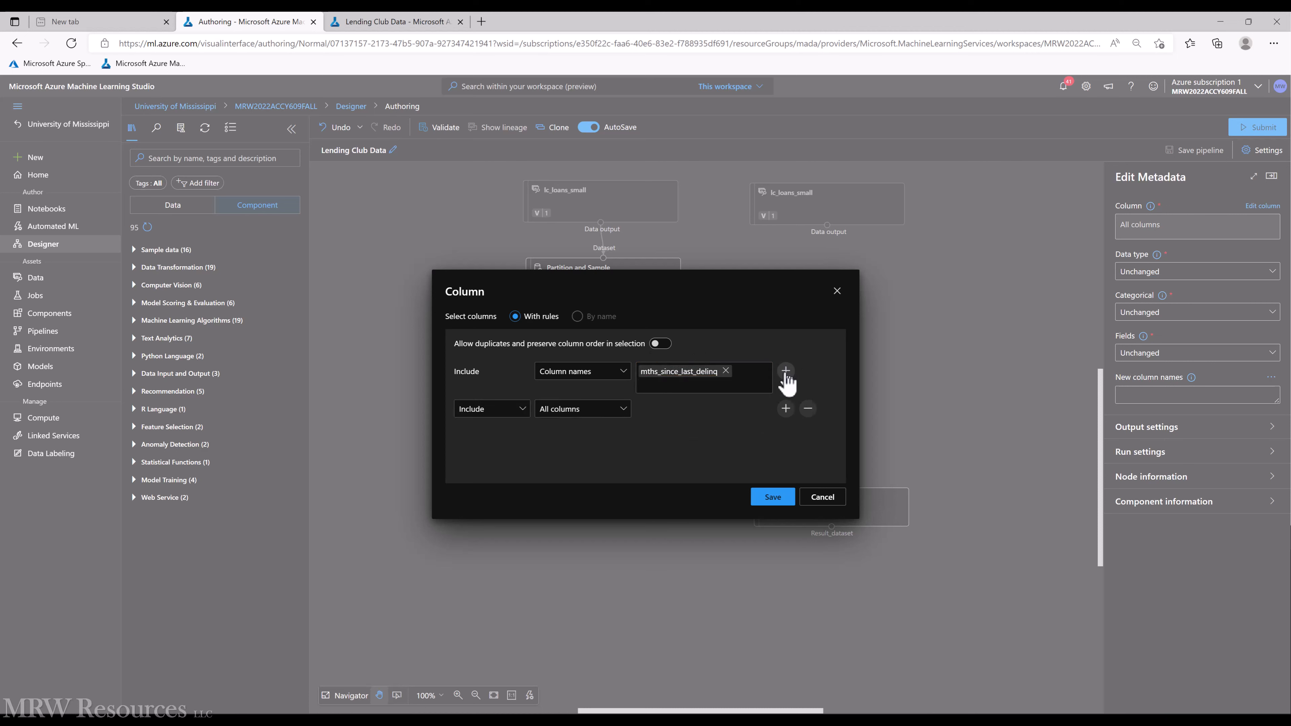
pyautogui.click(619, 410)
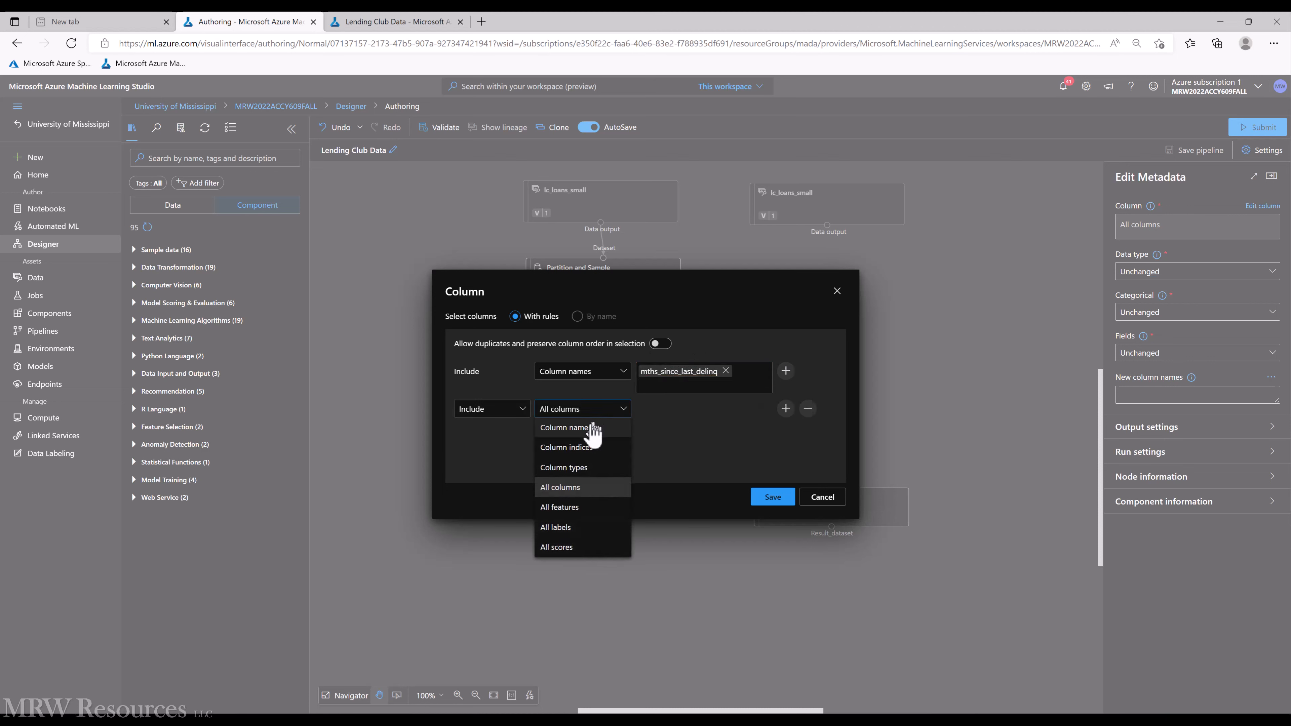
pyautogui.click(621, 432)
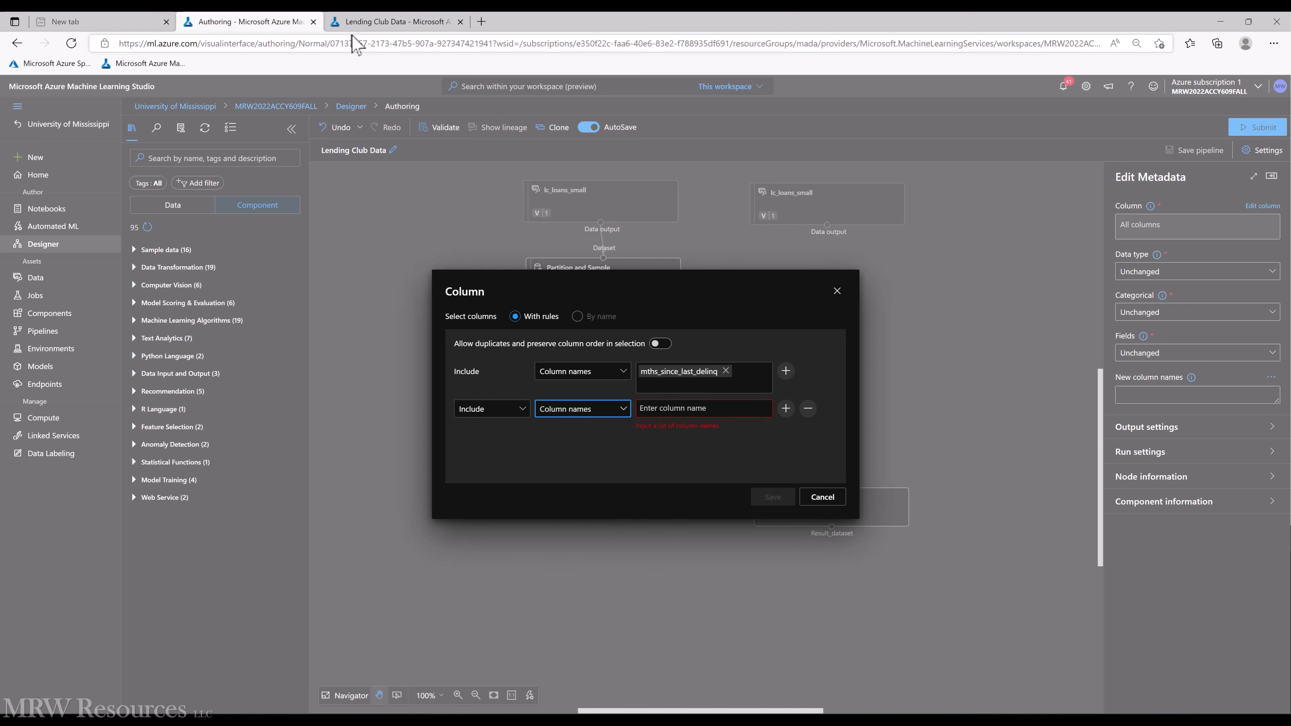
pyautogui.click(362, 27)
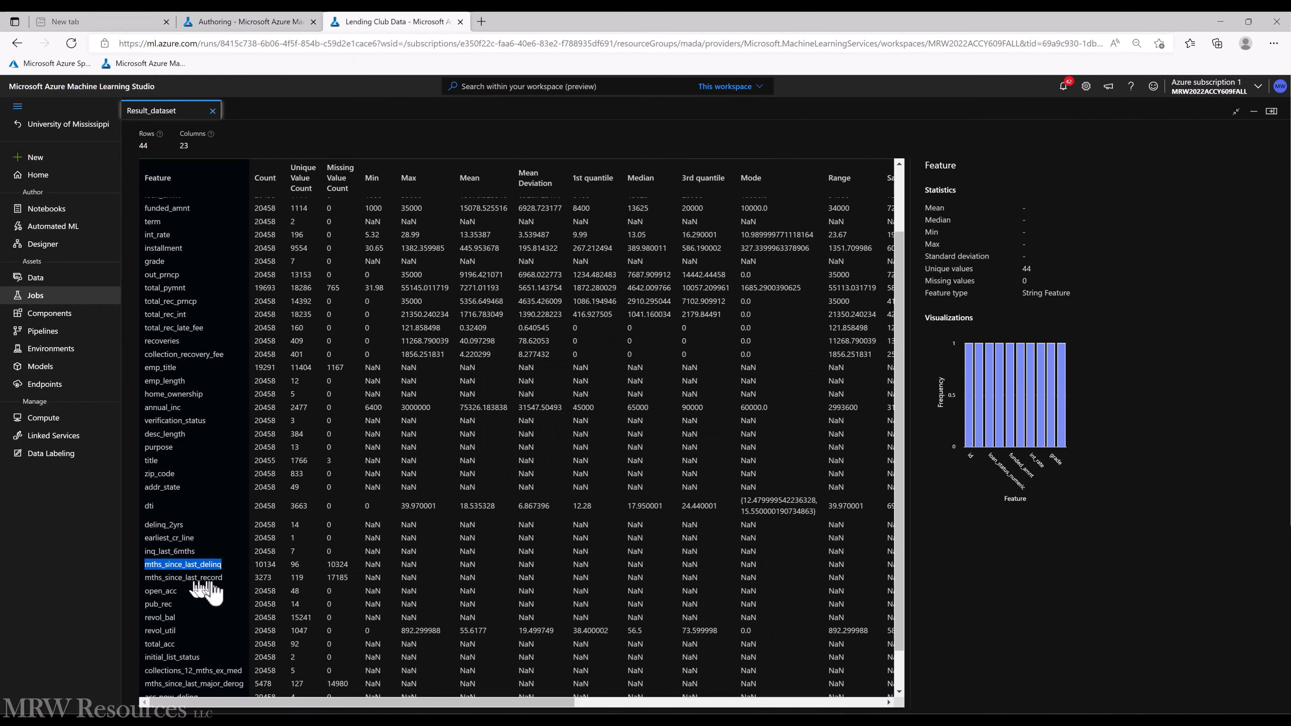
pyautogui.moveTo(225, 581); pyautogui.dragTo(146, 579)
pyautogui.hotkey('ctrl', 'c')
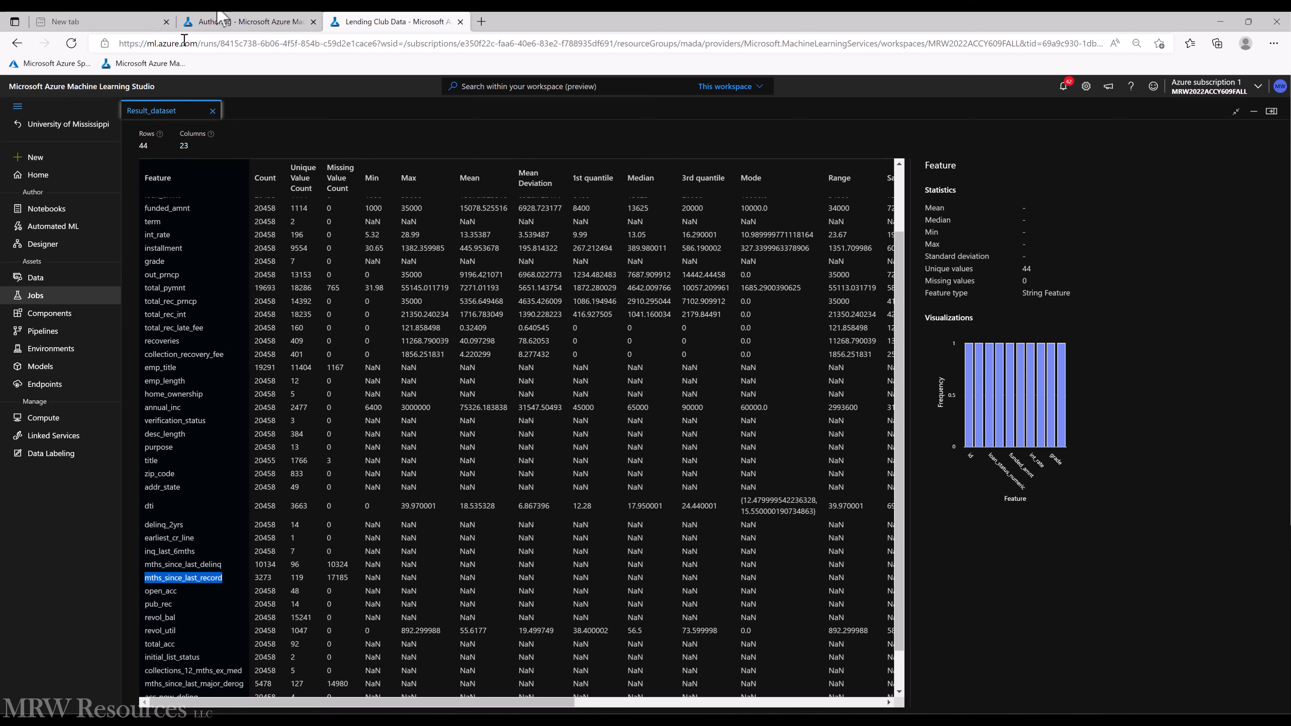
pyautogui.click(229, 23)
pyautogui.click(648, 408)
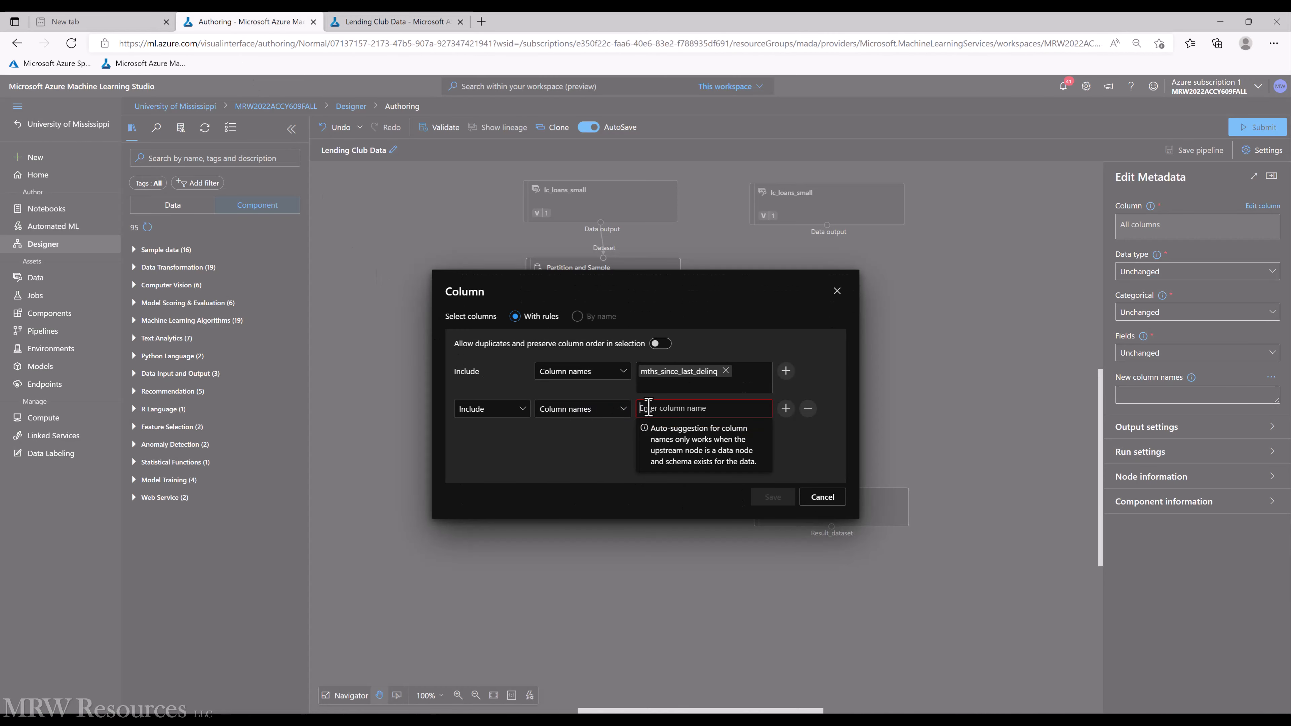
pyautogui.hotkey('ctrl', 'v')
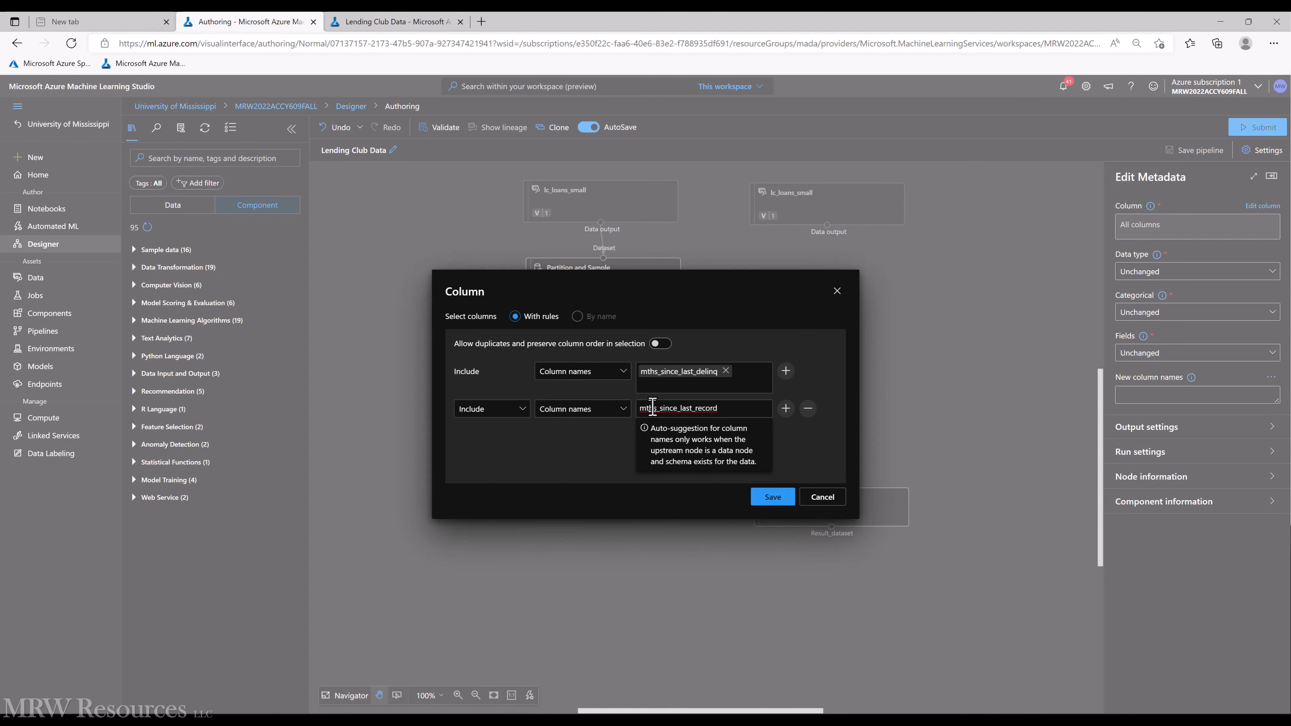
pyautogui.click(783, 497)
pyautogui.click(779, 497)
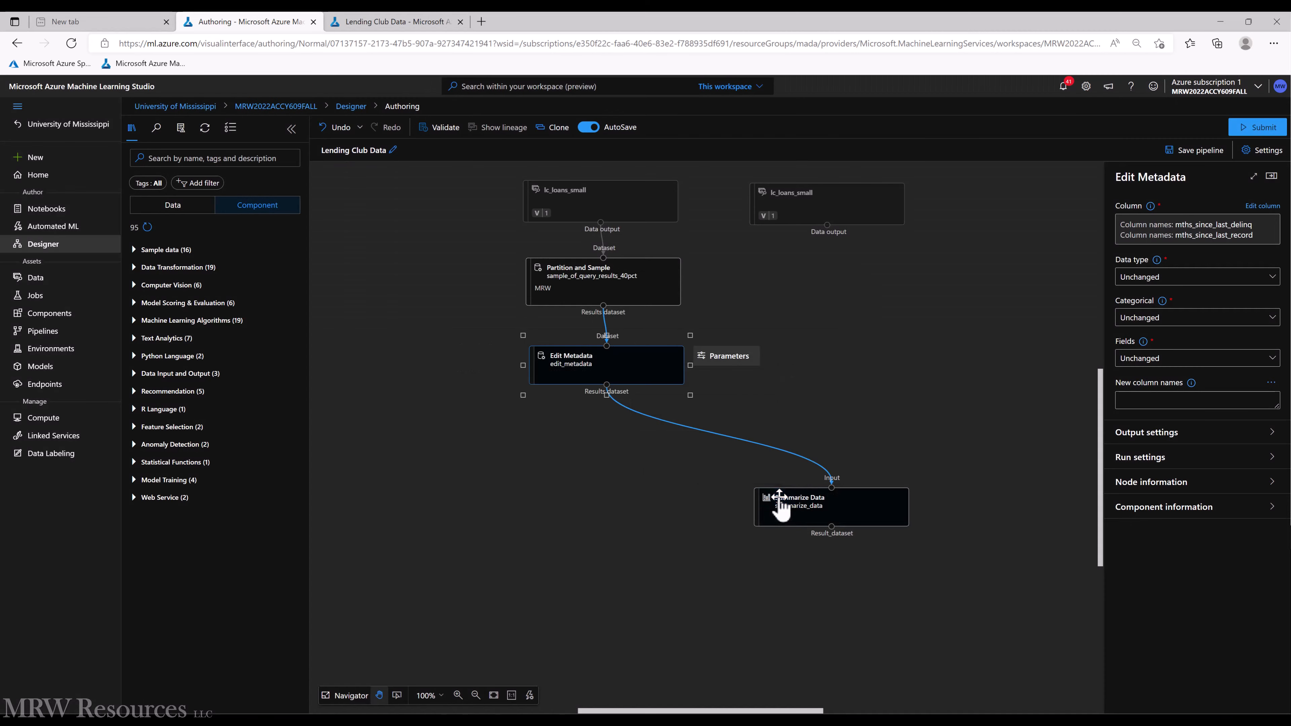
# Step: Set the Edit Metadata data type to Integer and submit the pipeline job under the existing LendingClub experiment
pyautogui.click(1174, 283)
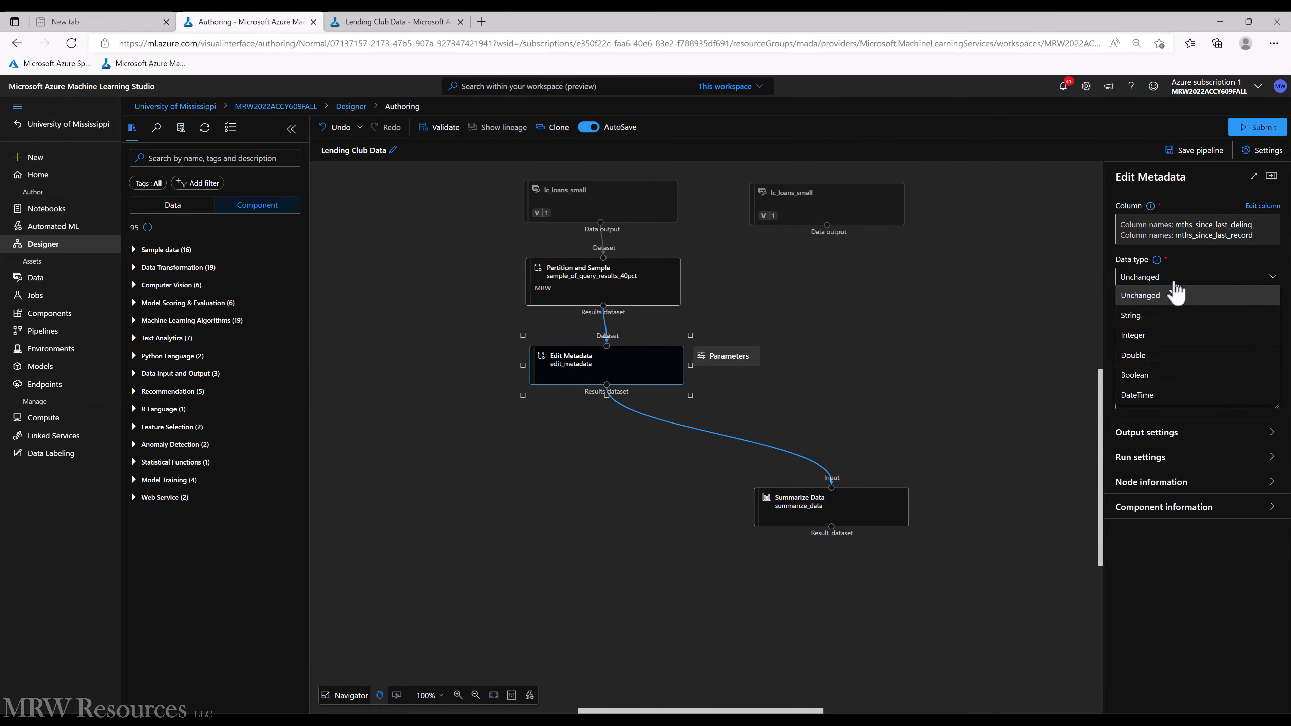
pyautogui.click(1149, 340)
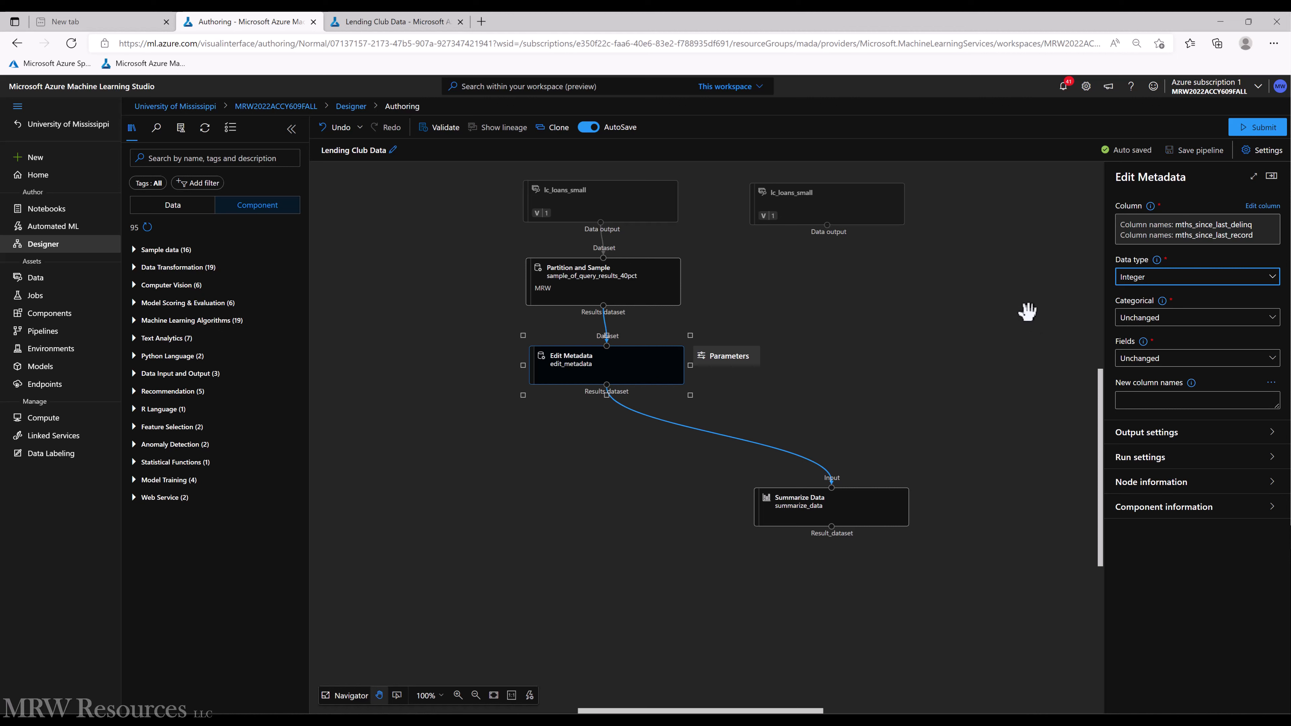
pyautogui.click(1010, 323)
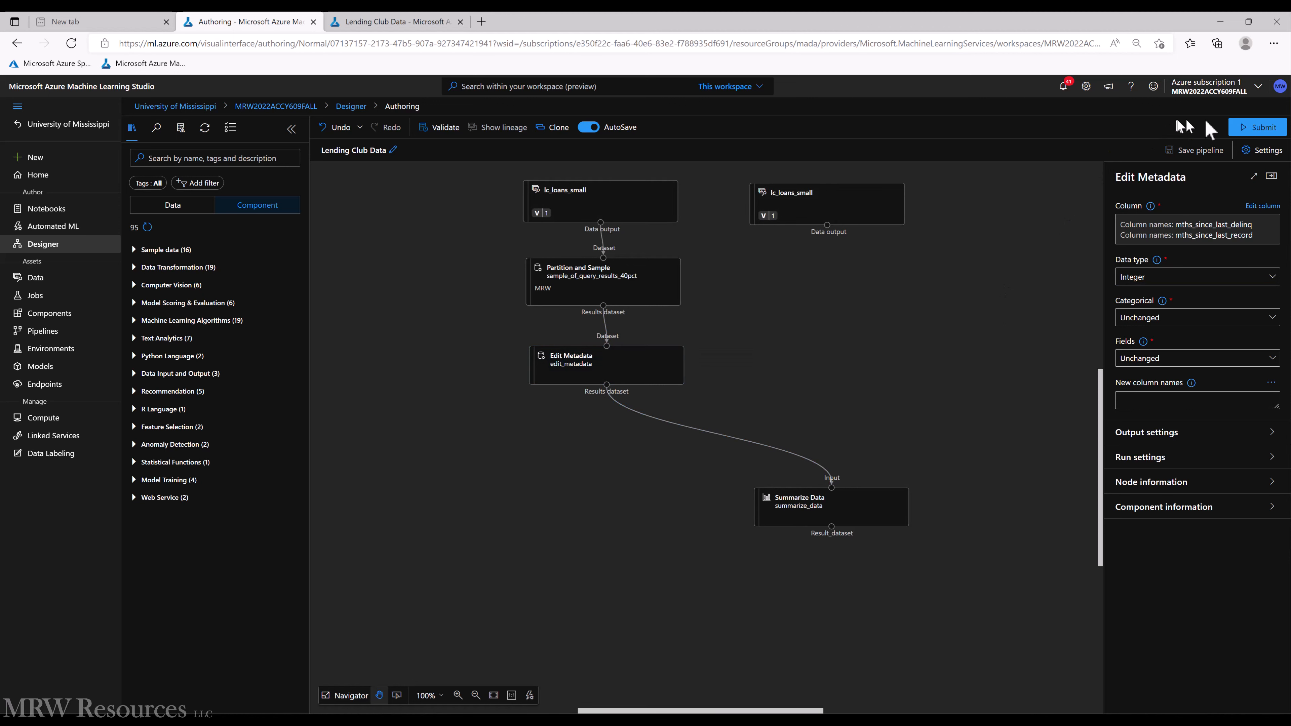
pyautogui.click(1256, 127)
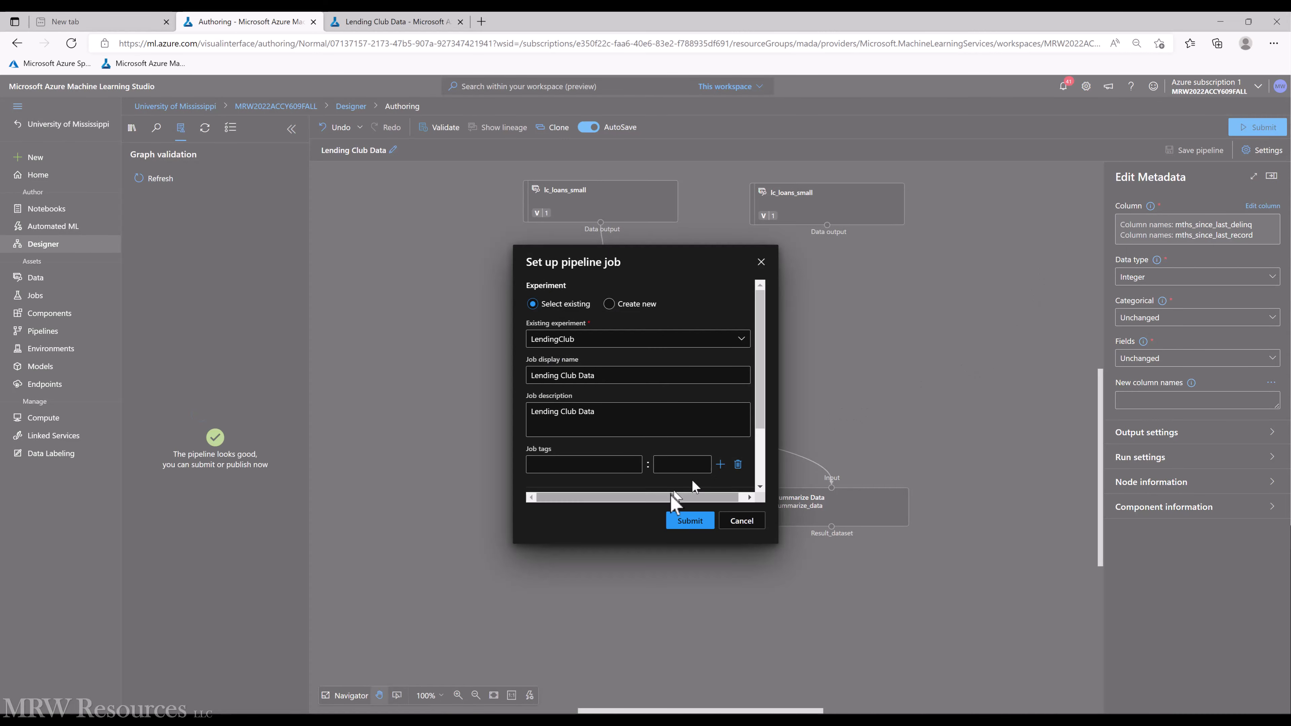
pyautogui.click(682, 519)
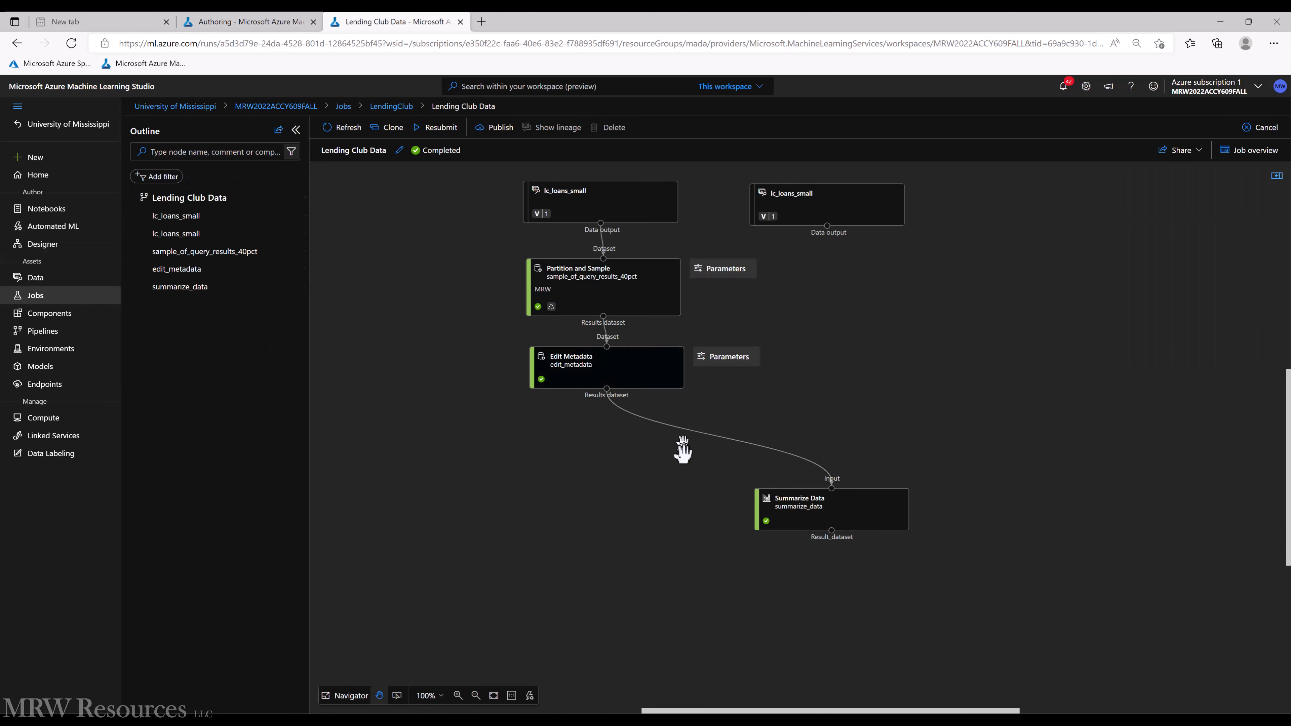
# Step: Preview the completed job's Summarize Data result dataset in the enlarged view and examine the statistics of the two edited months-since columns
pyautogui.rightClick(819, 500)
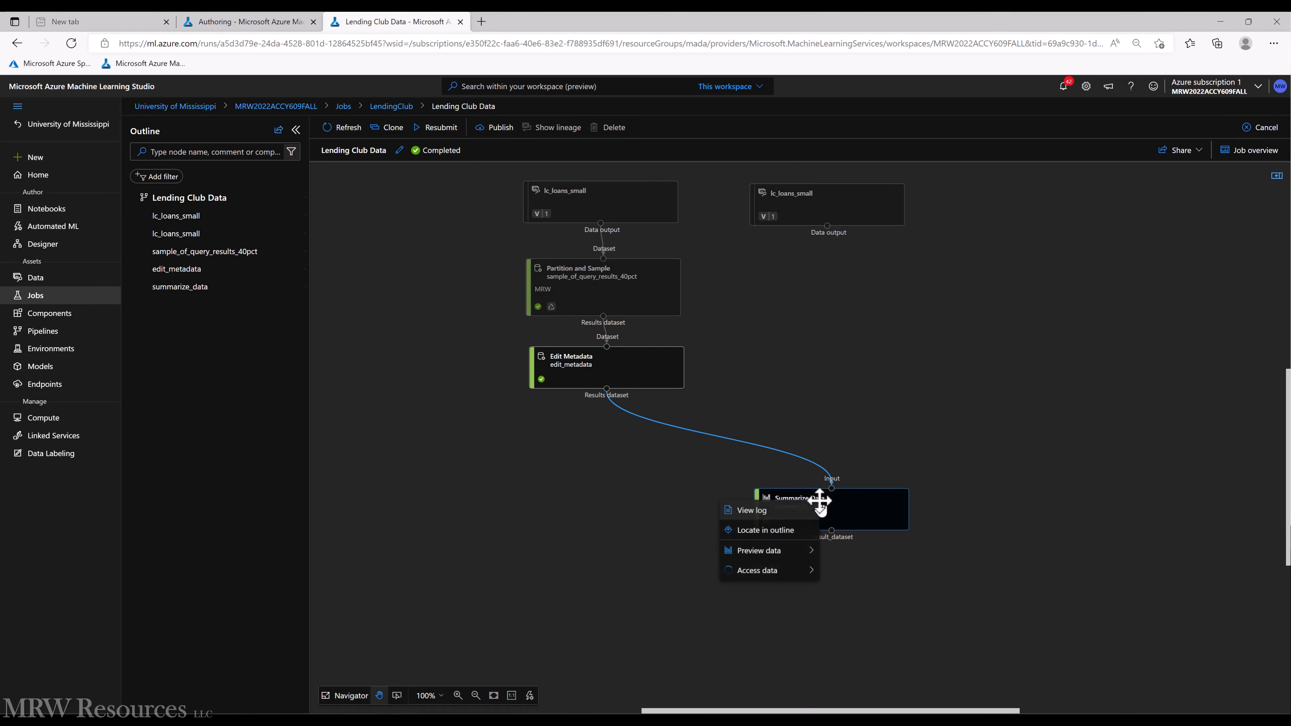
pyautogui.moveTo(754, 558)
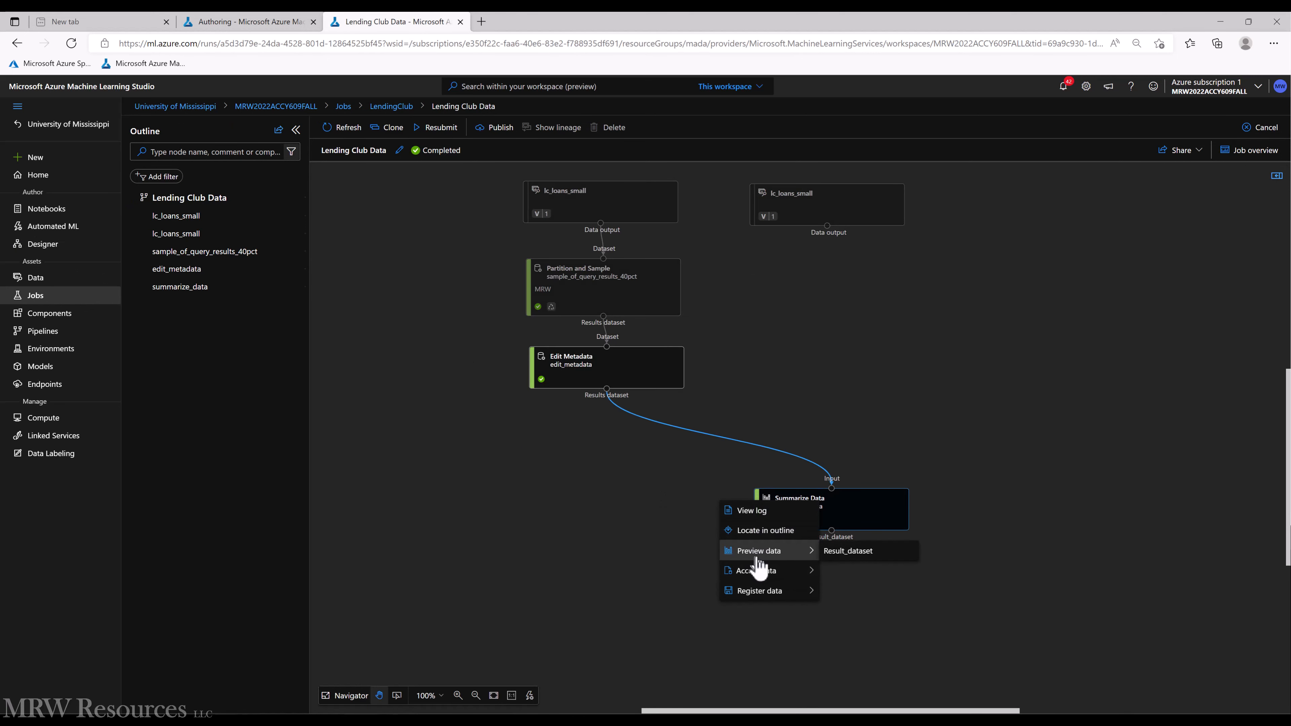
pyautogui.click(841, 553)
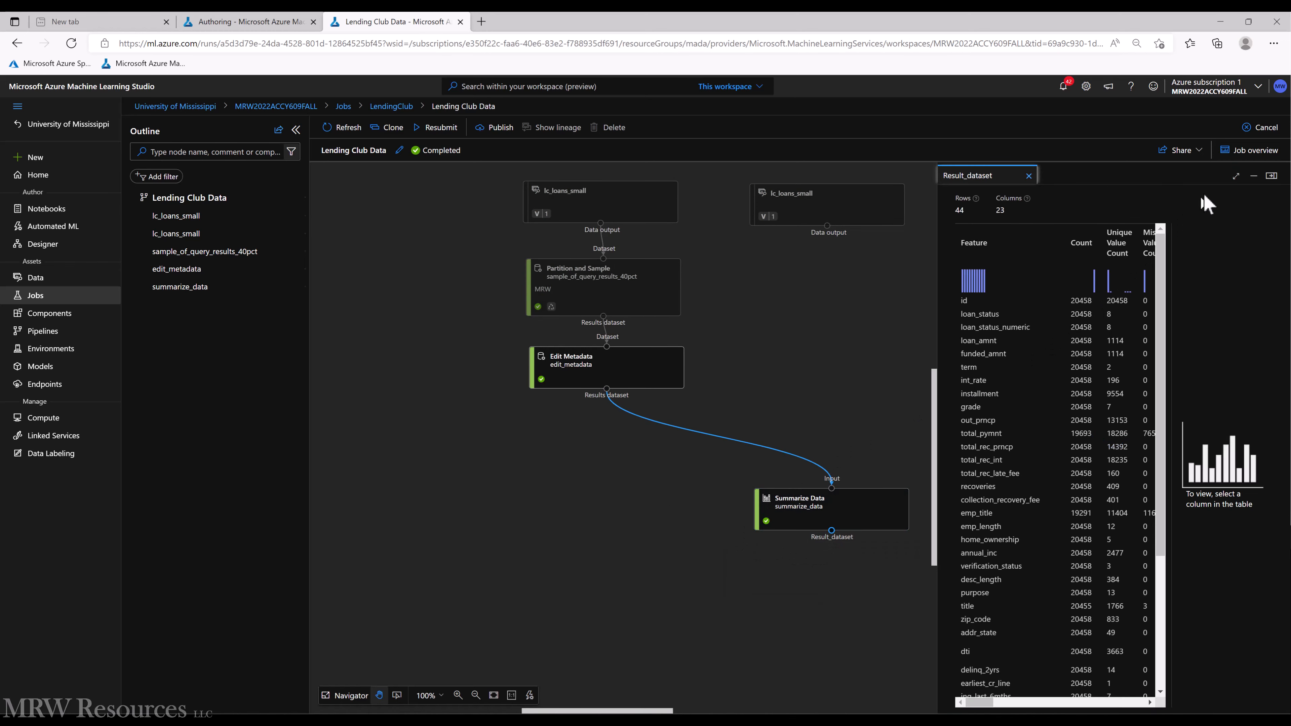
pyautogui.click(1234, 176)
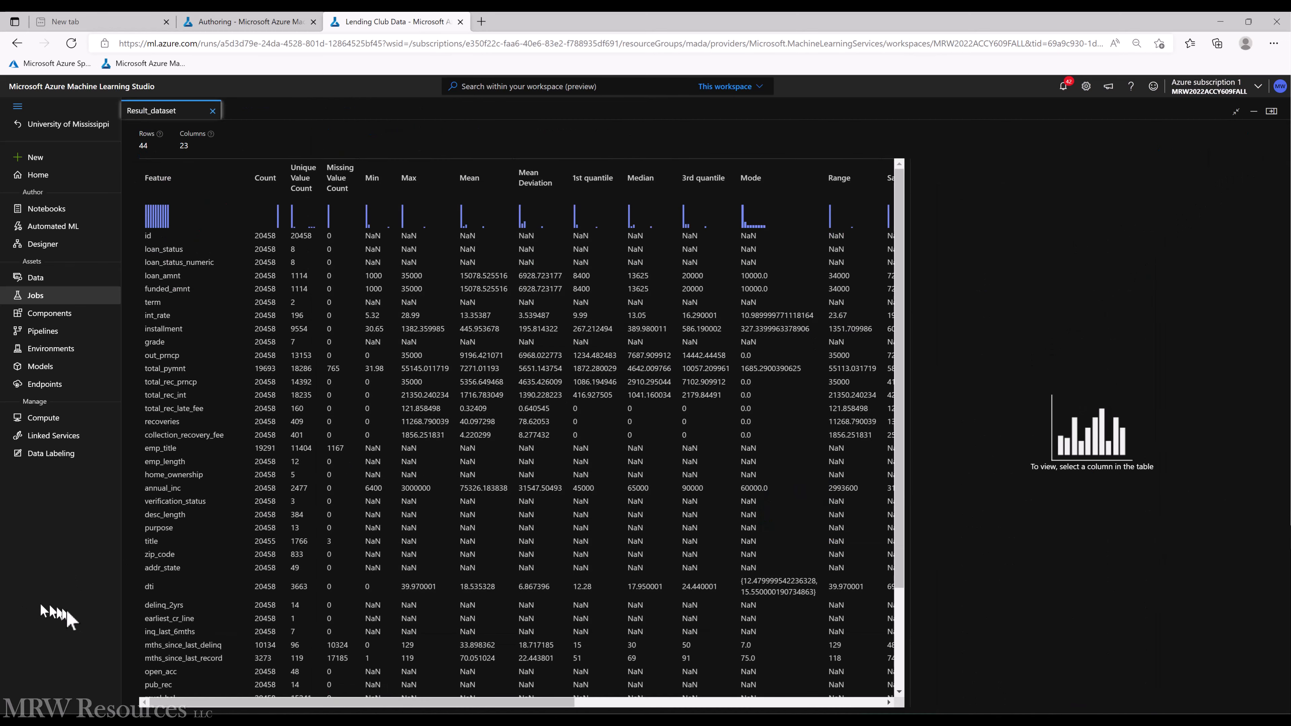
pyautogui.scroll(-2, 176, 600)
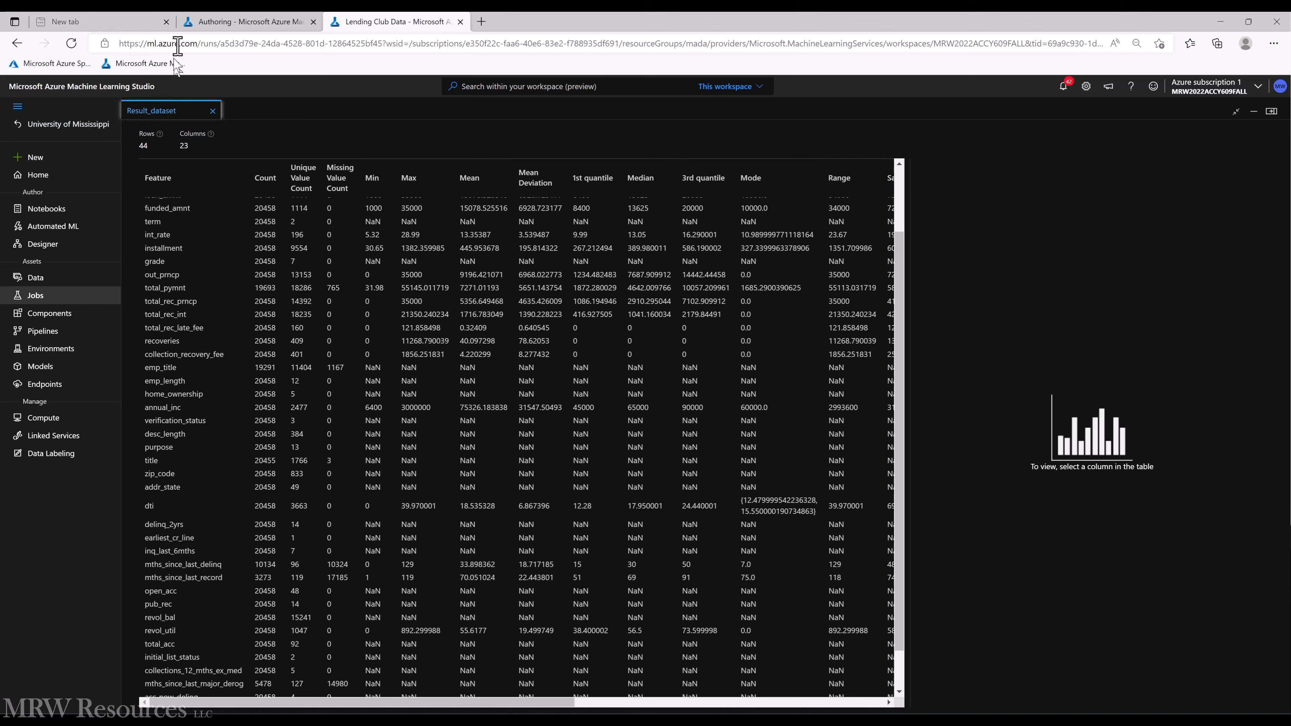
# Step: Return to the pipeline draft, search the components for "clean", add Clean Missing Data below Edit Metadata and connect Edit Metadata's output to it
pyautogui.click(254, 21)
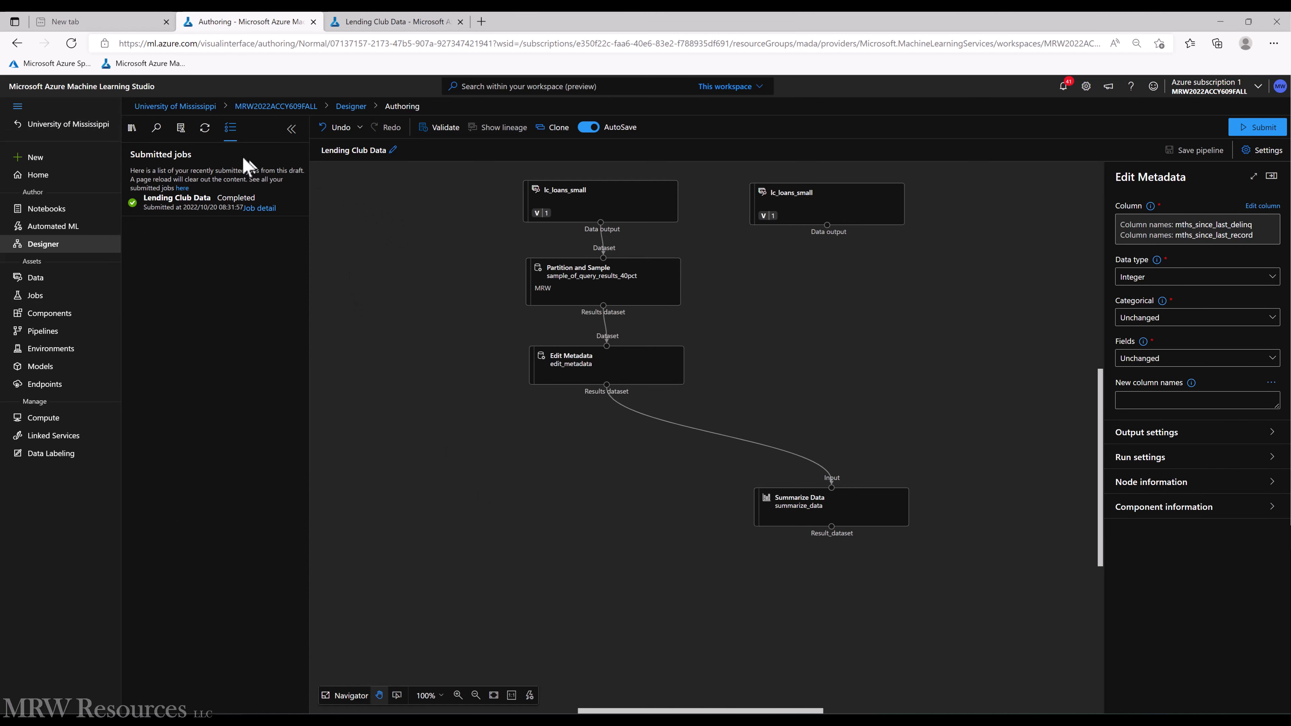
pyautogui.click(132, 127)
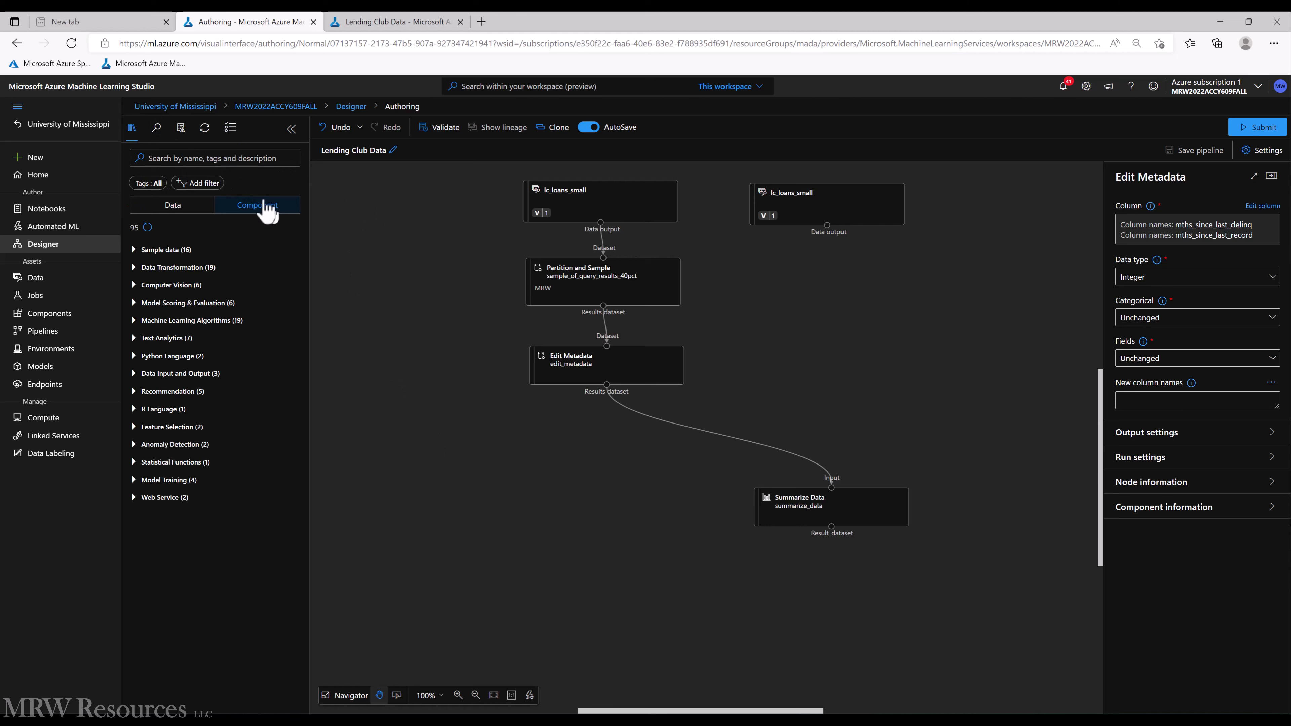
pyautogui.click(230, 159)
pyautogui.write('clean')
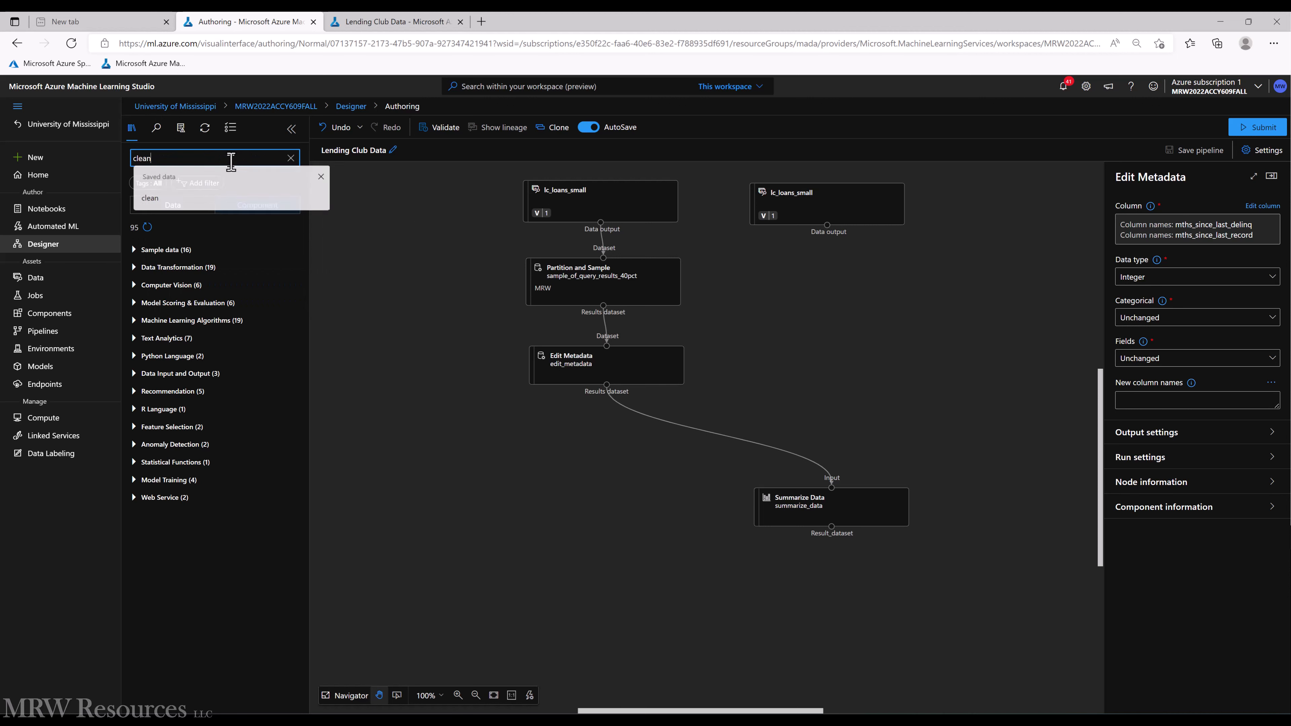
pyautogui.press('Return')
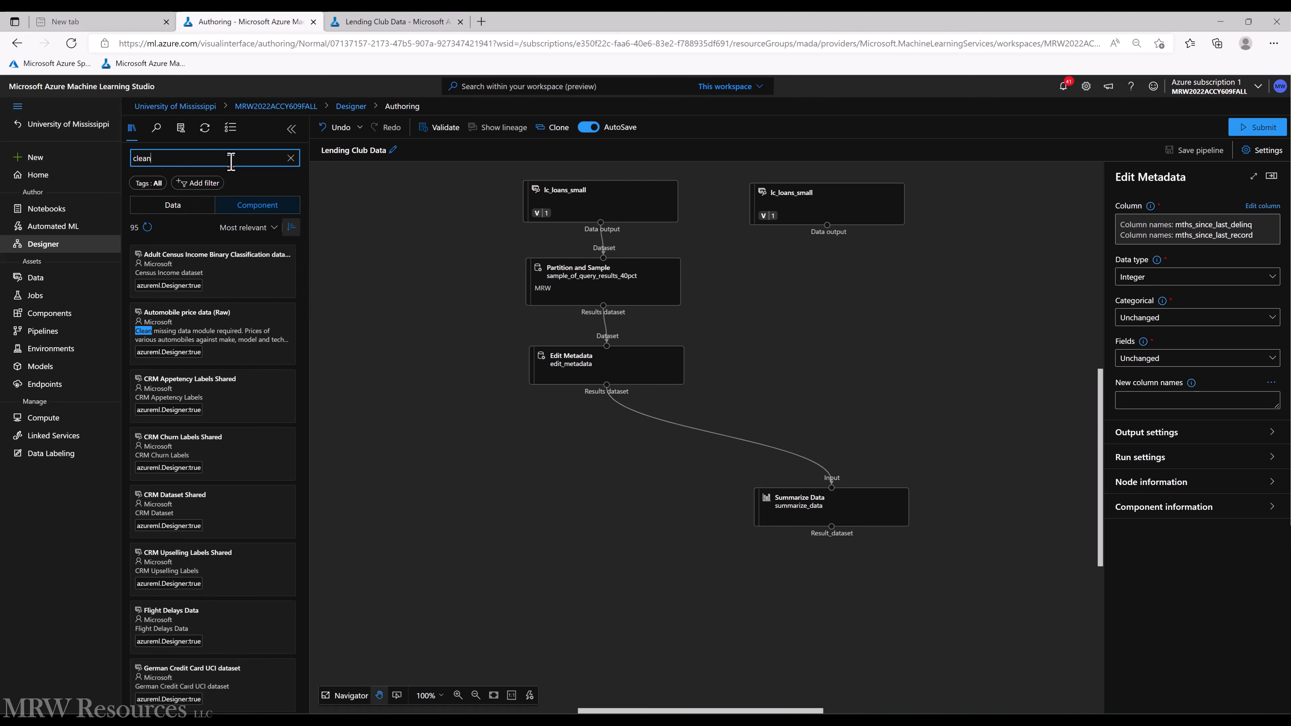
pyautogui.moveTo(162, 346)
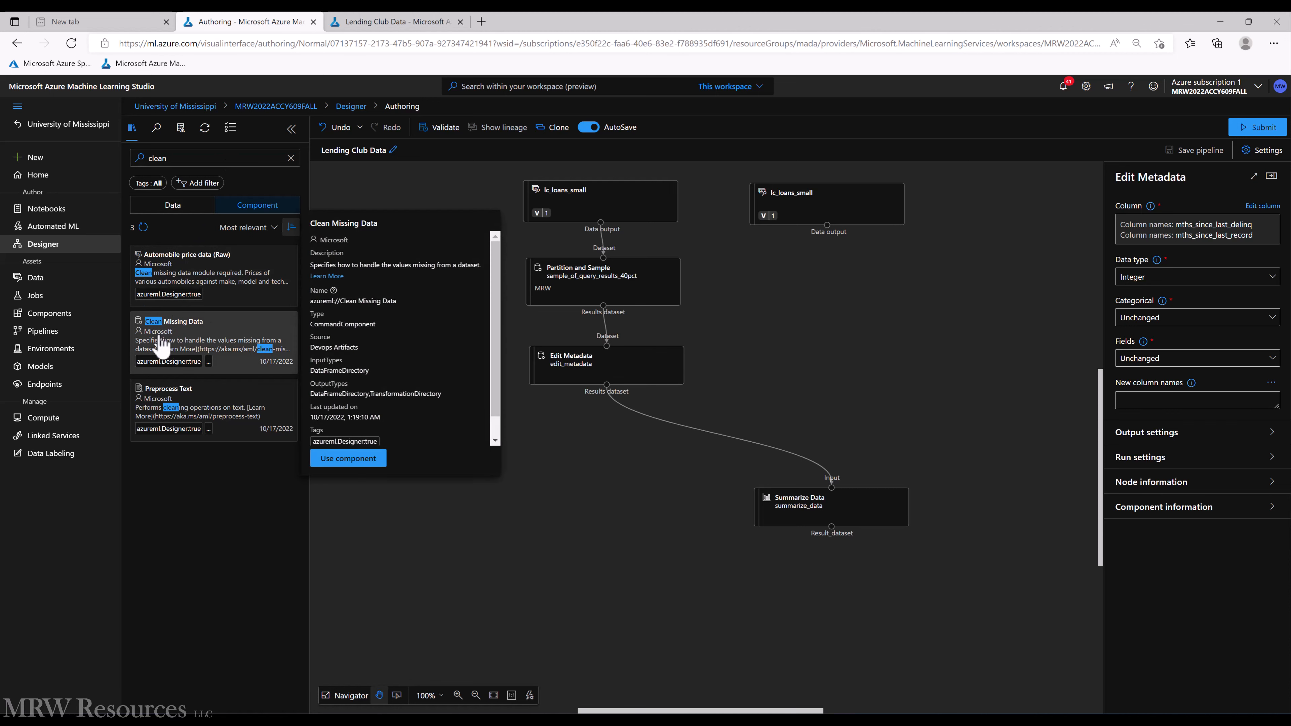
pyautogui.moveTo(162, 346); pyautogui.dragTo(614, 485)
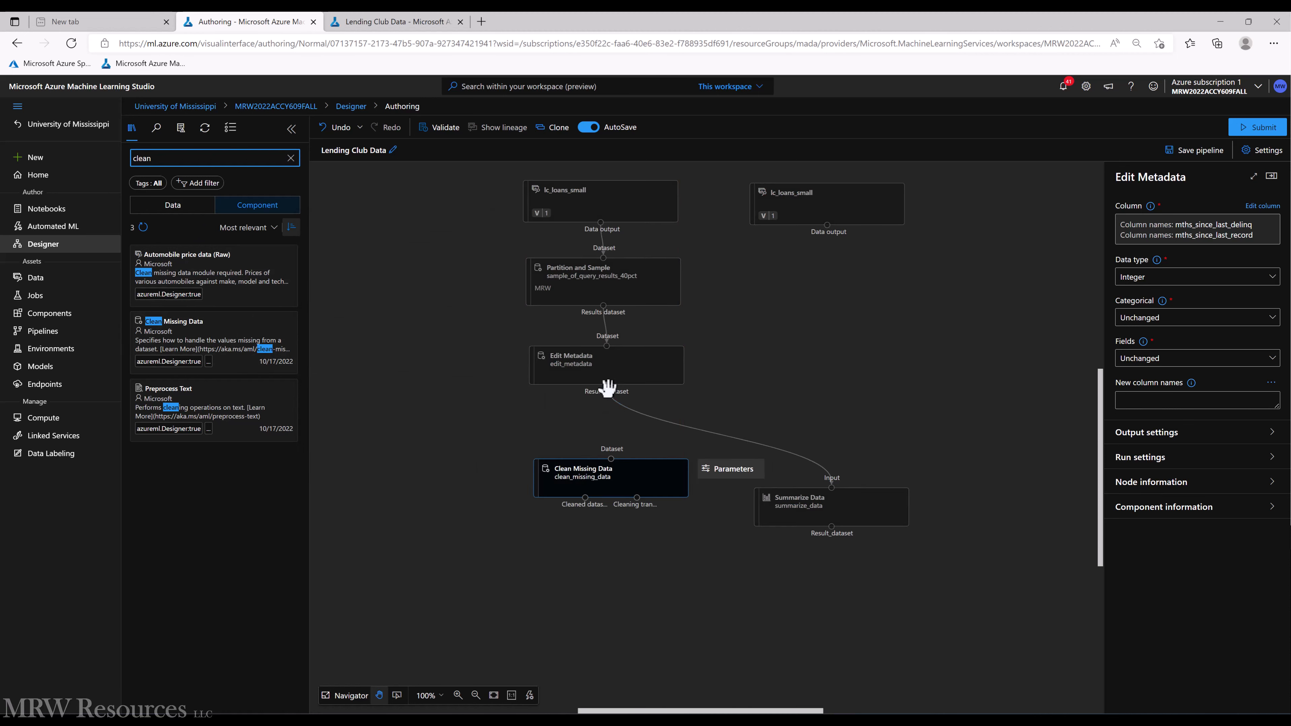
pyautogui.moveTo(607, 389); pyautogui.dragTo(612, 462)
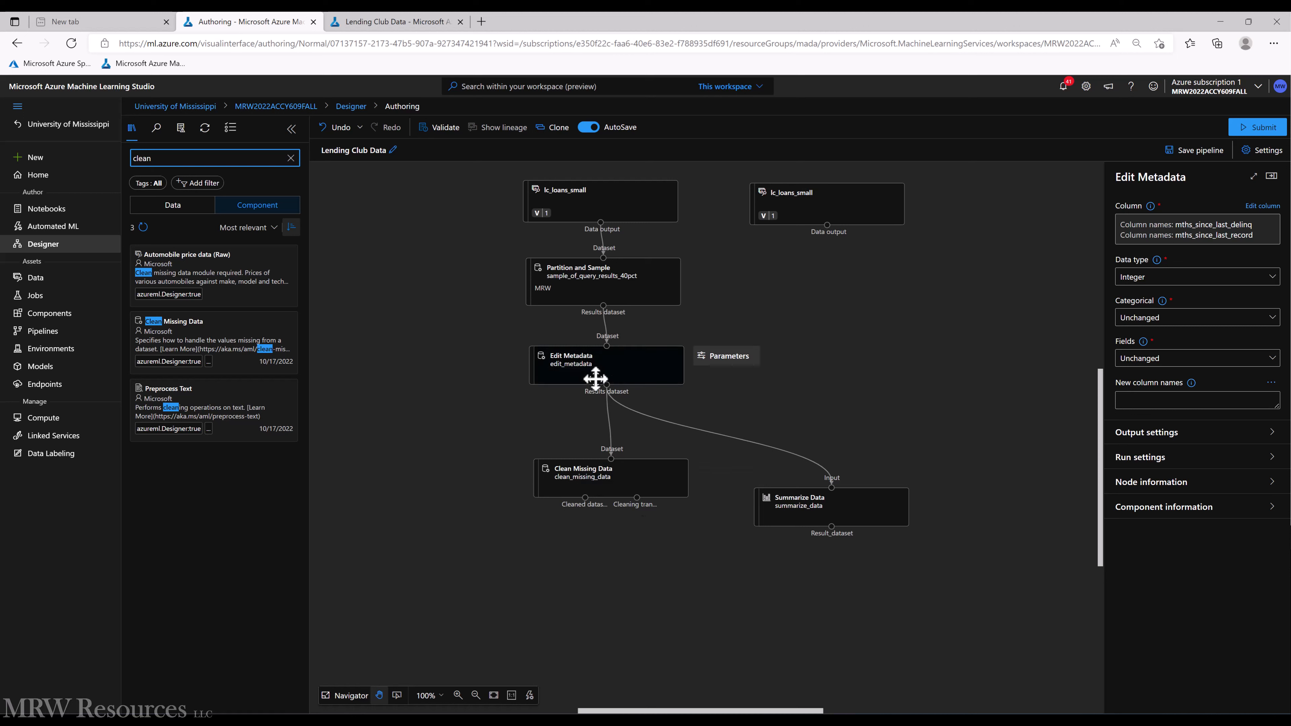
# Step: Rename the Edit Metadata node to edit_months_since_numeric and set its comment to MRW
pyautogui.rightClick(594, 367)
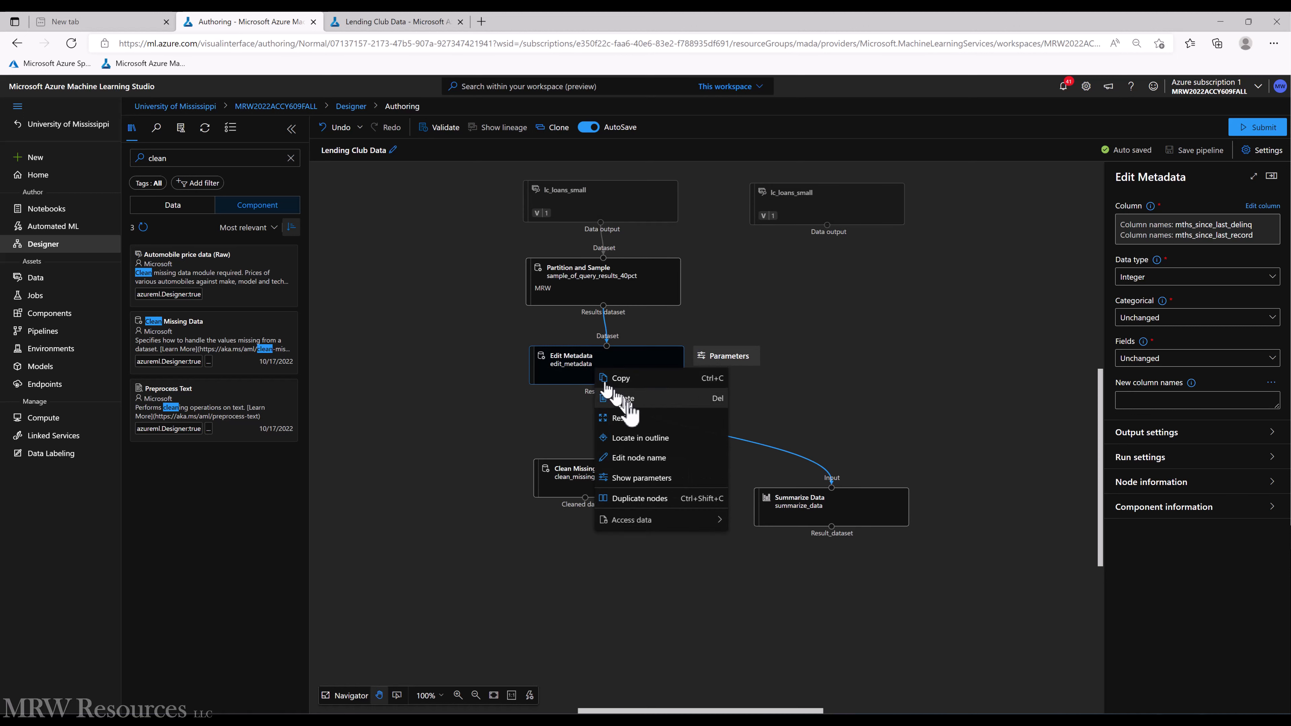
pyautogui.click(643, 455)
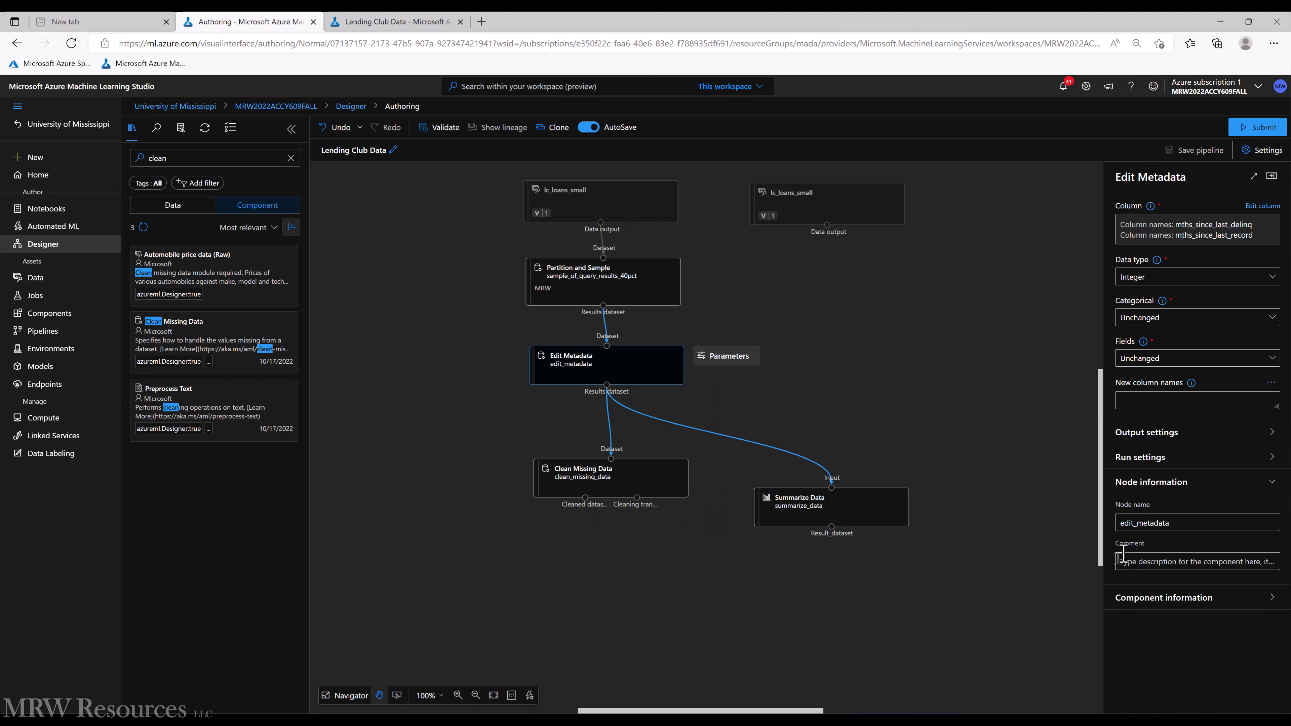
pyautogui.click(1149, 522)
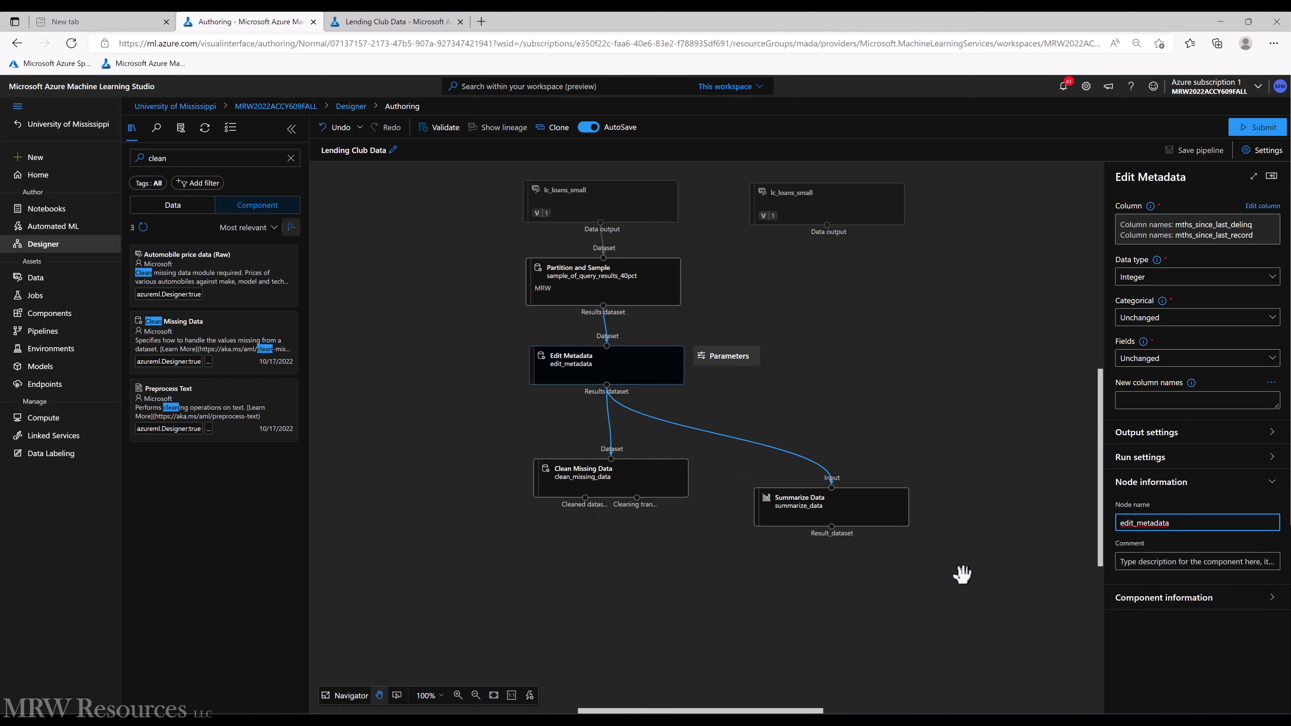
pyautogui.press('BackSpace')
pyautogui.press('BackSpace')
pyautogui.press('BackSpace')
pyautogui.press('BackSpace')
pyautogui.press('BackSpace')
pyautogui.write('nib')
pyautogui.press('BackSpace')
pyautogui.write('months_since_numeric')
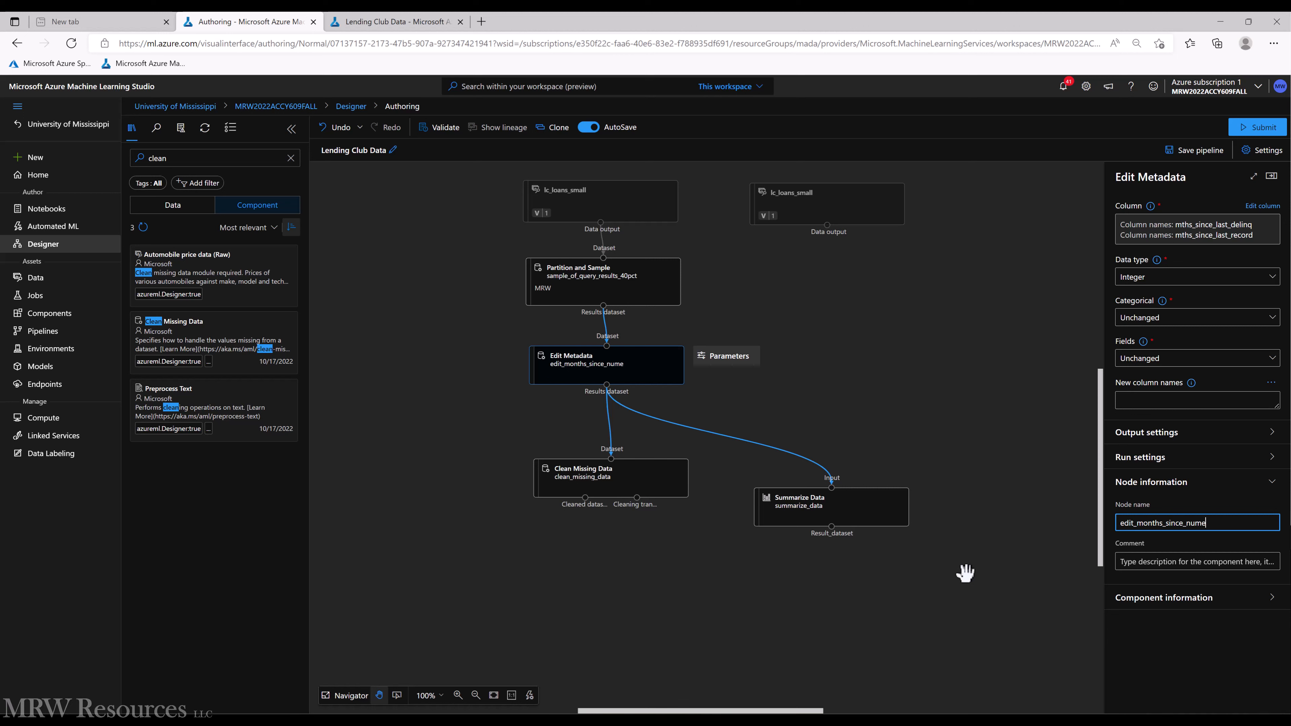
pyautogui.click(1123, 566)
pyautogui.write('MRW')
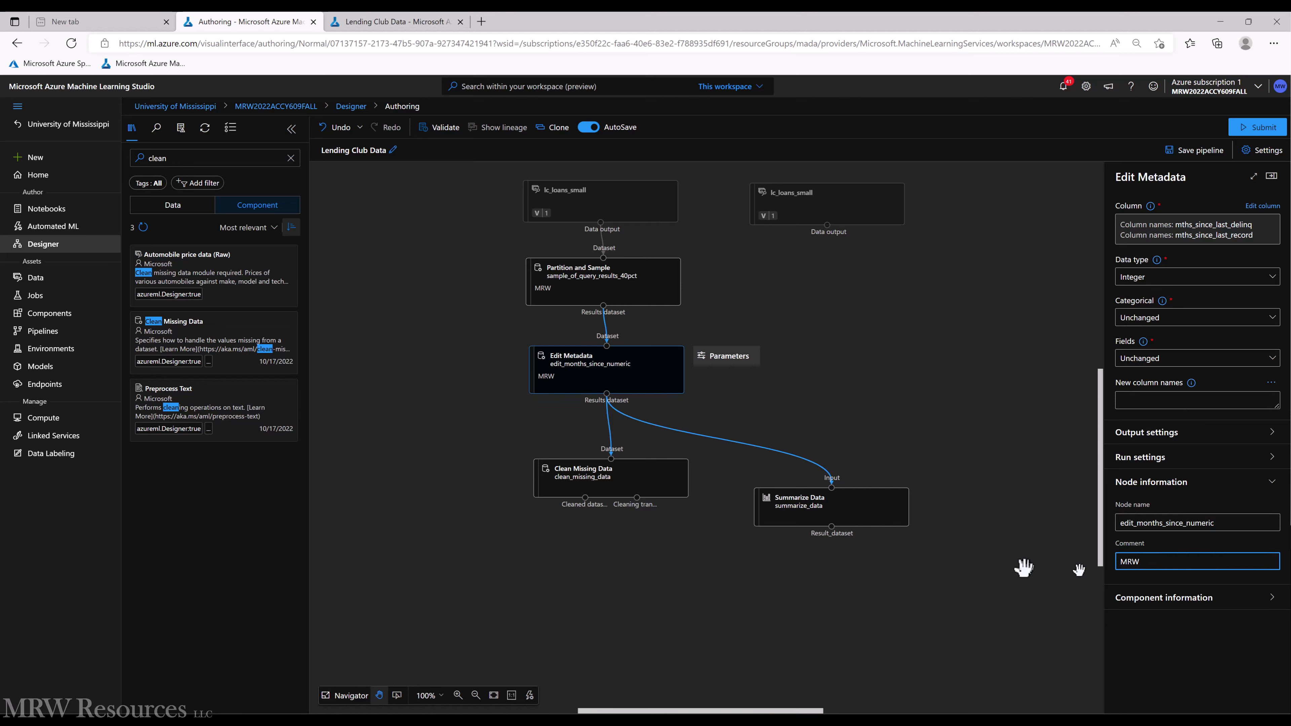
# Step: Rename the Clean Missing Data node to clean_missing_months_since and set its comment to MRW
pyautogui.moveTo(549, 456)
pyautogui.click(582, 479)
pyautogui.rightClick(583, 480)
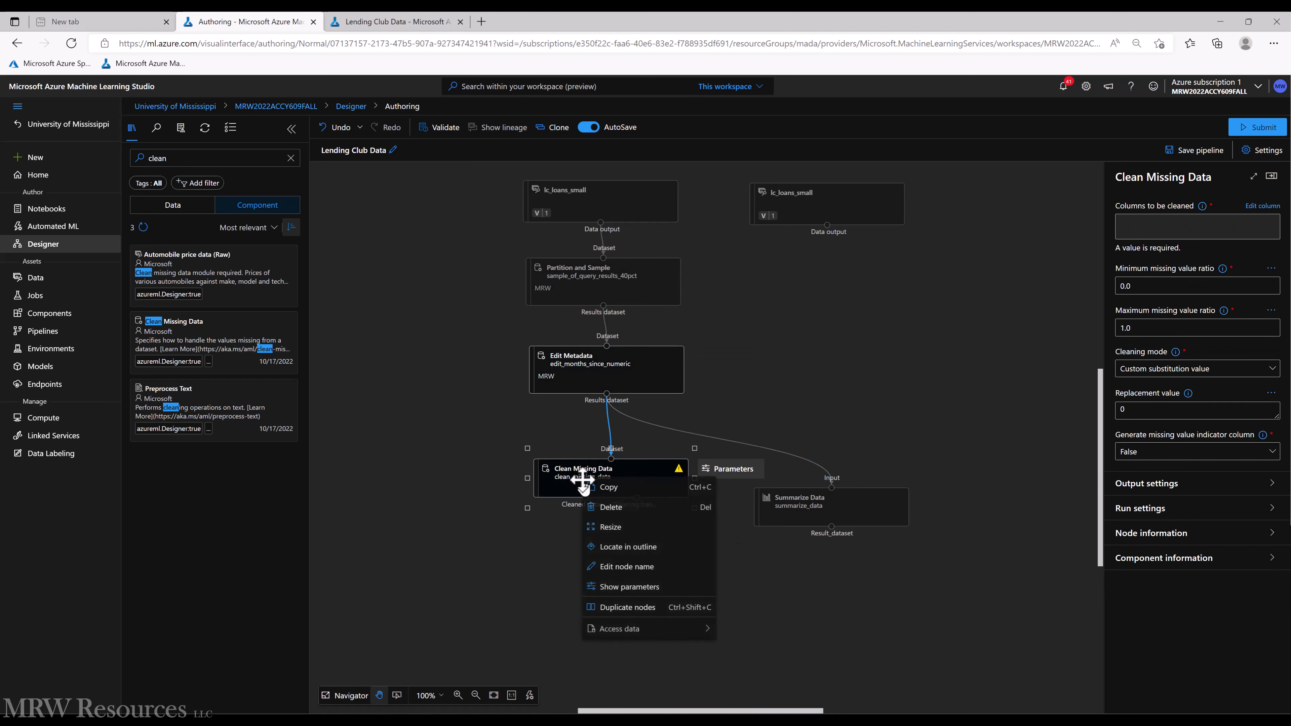
pyautogui.click(617, 569)
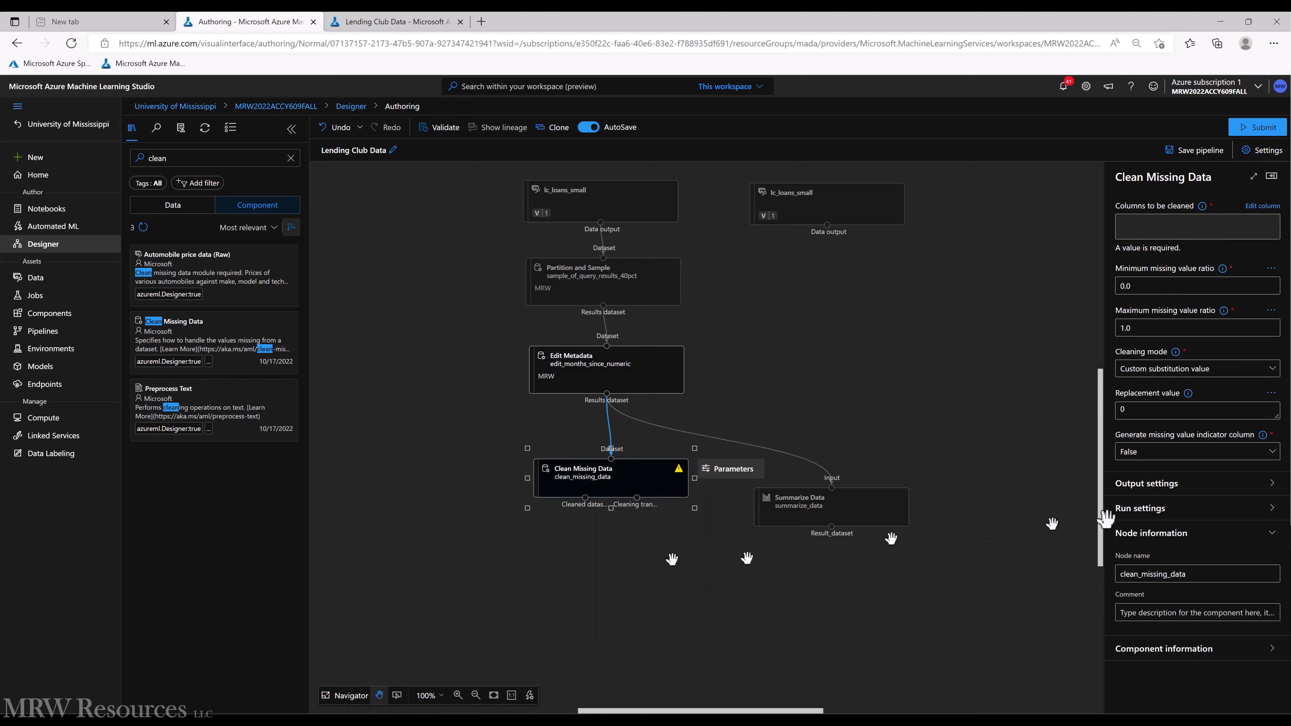
pyautogui.click(1189, 578)
pyautogui.press('BackSpace')
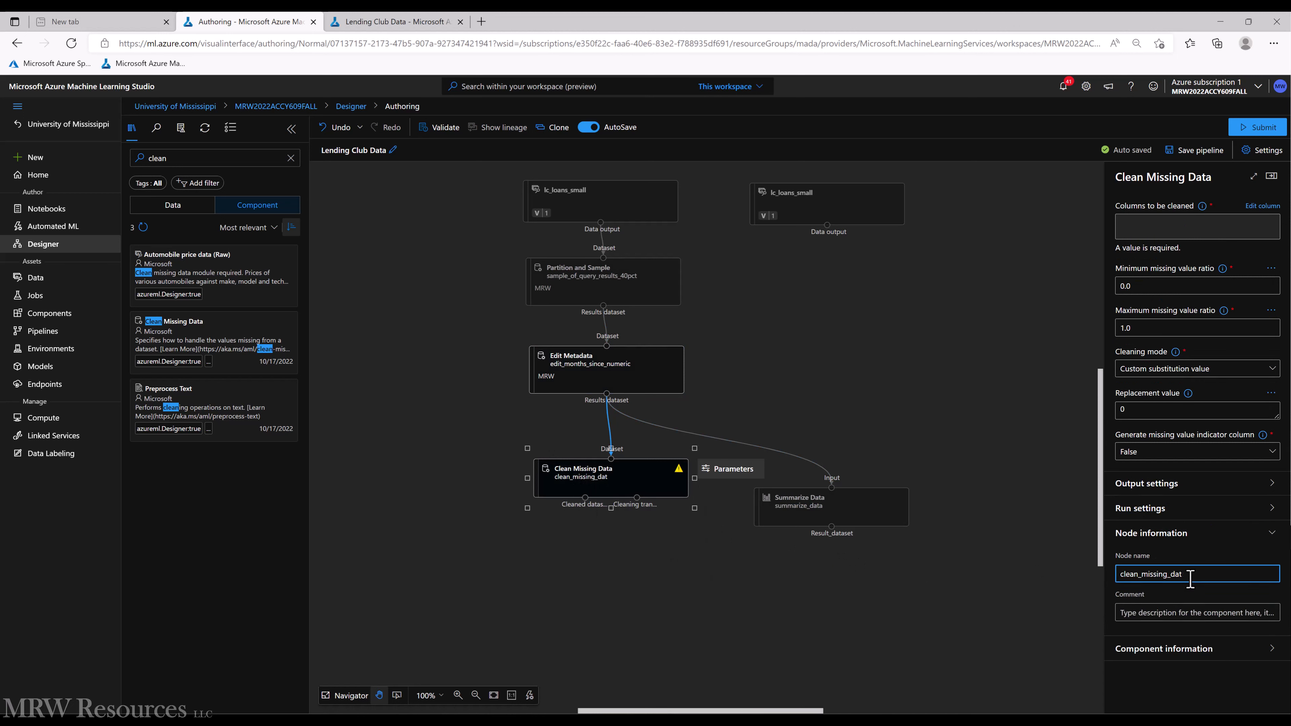
pyautogui.press('BackSpace')
pyautogui.write('months_since')
pyautogui.click(1177, 609)
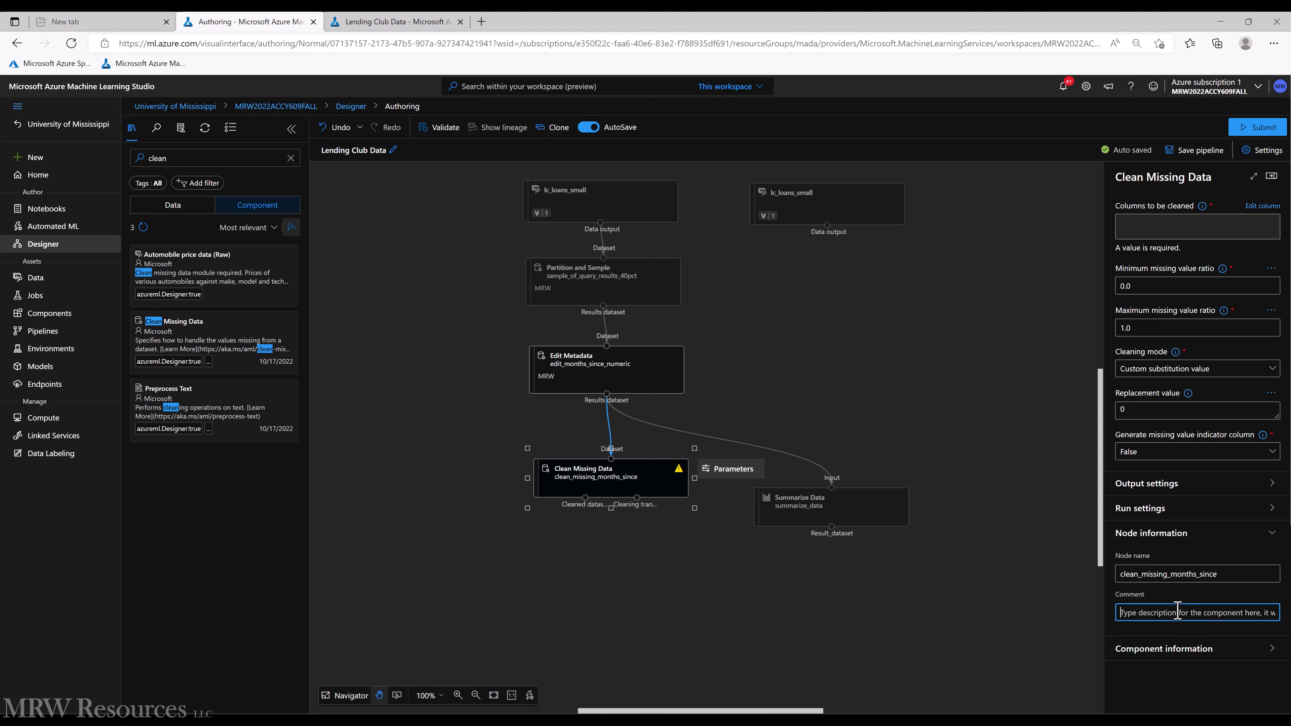
pyautogui.write('M')
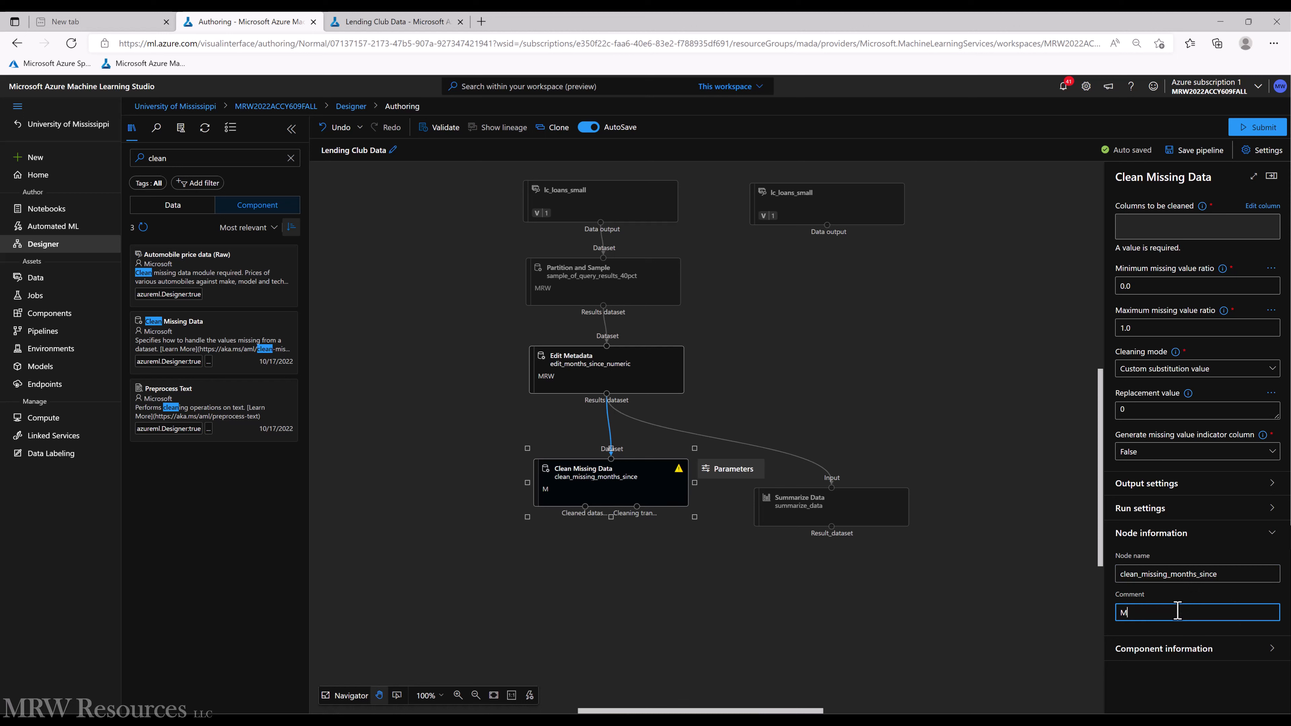
pyautogui.write('RW')
# Step: Extend the Clean Missing Data node name to clean_missing_months_since_set_200
pyautogui.click(1229, 576)
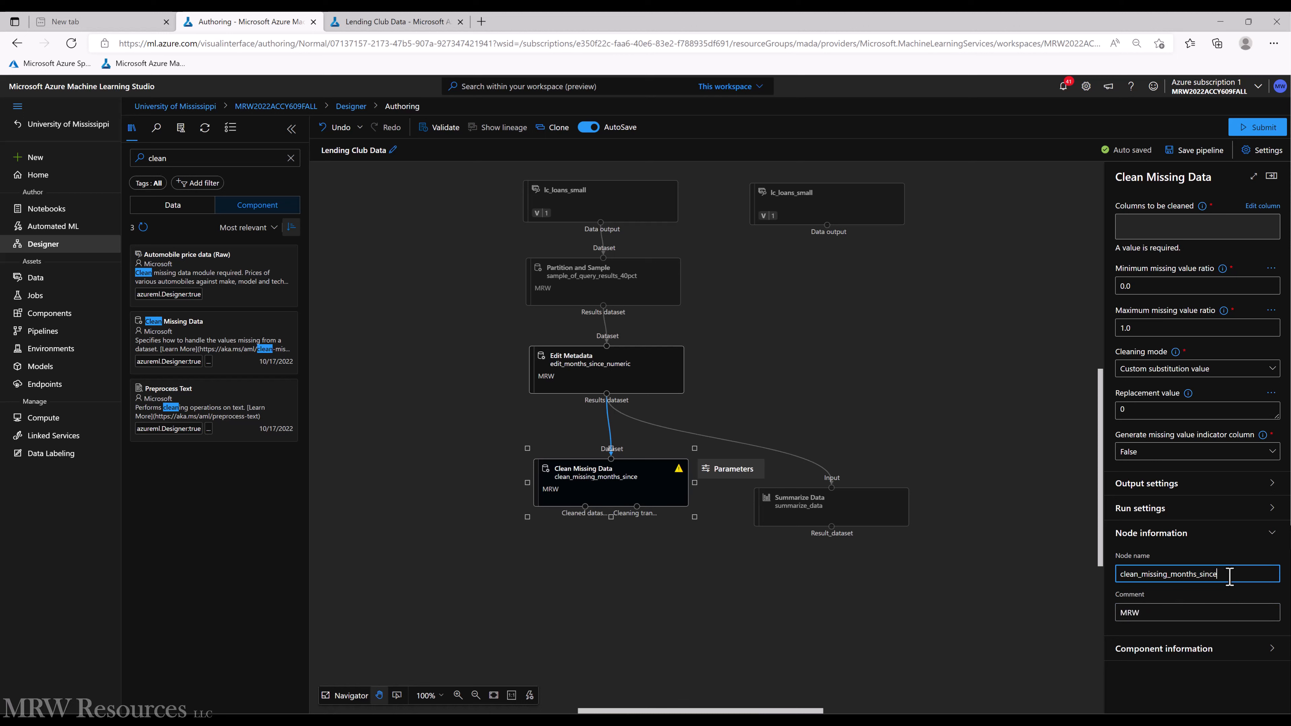
pyautogui.write('S')
pyautogui.write('_200')
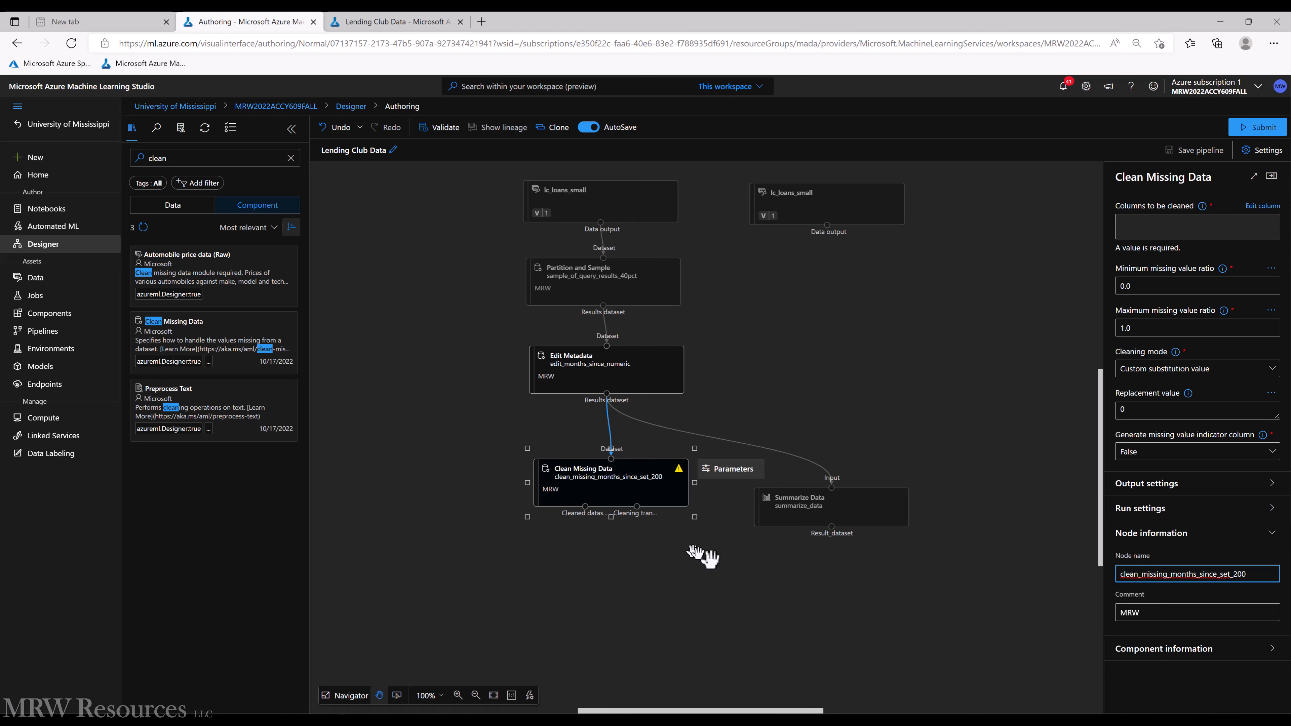
pyautogui.click(705, 568)
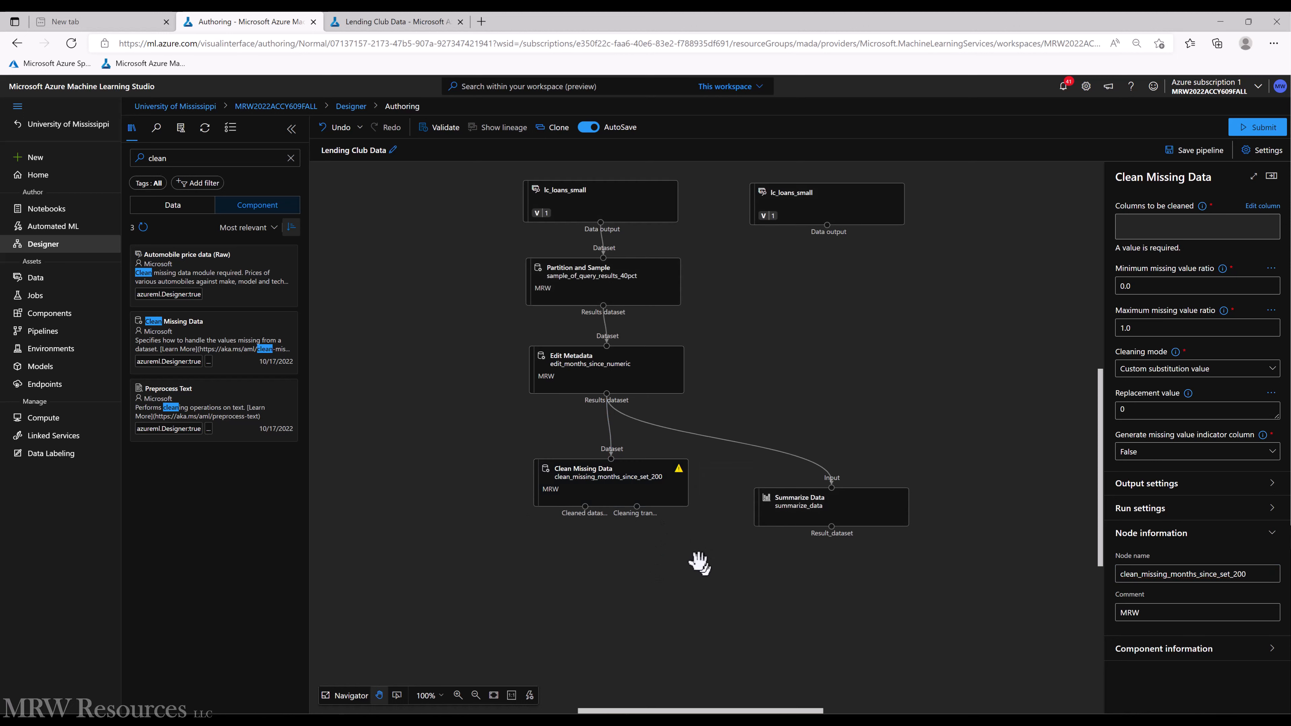
# Step: Edit Clean Missing Data's columns to be cleaned and include mths_since_last_delinq by column name, copied from the summary results
pyautogui.click(591, 477)
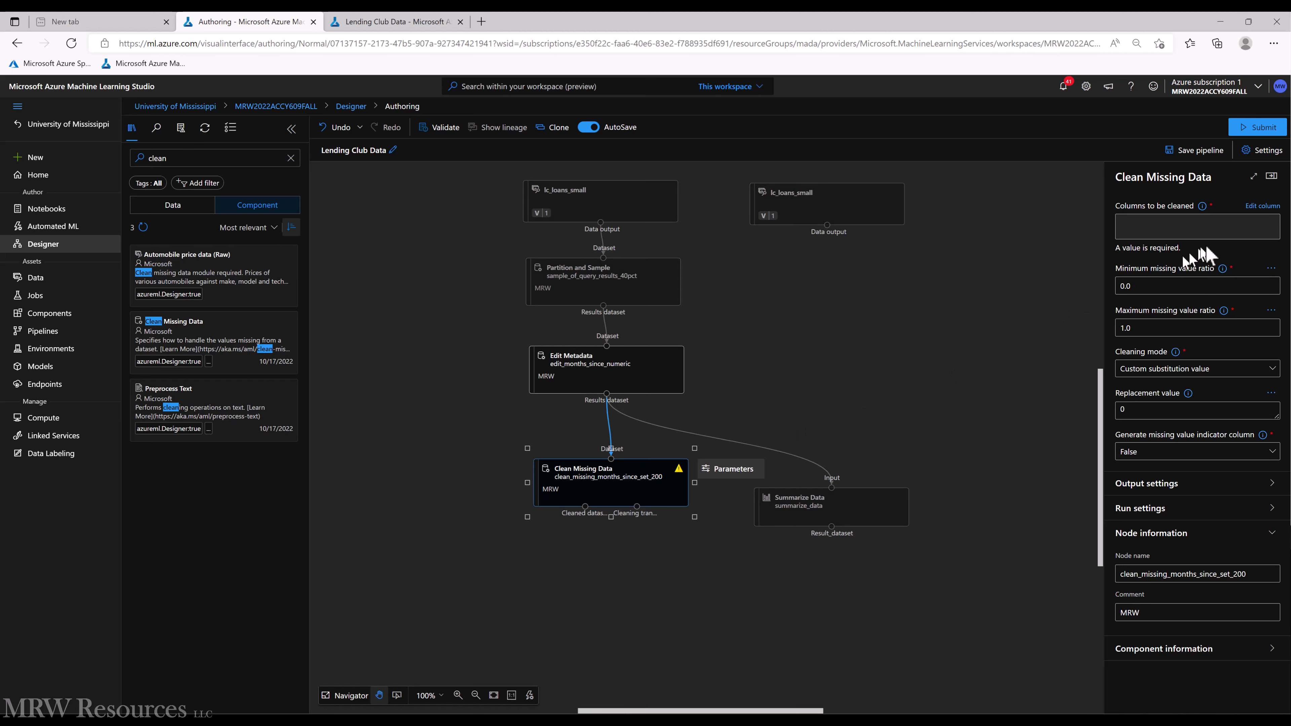
pyautogui.click(1250, 207)
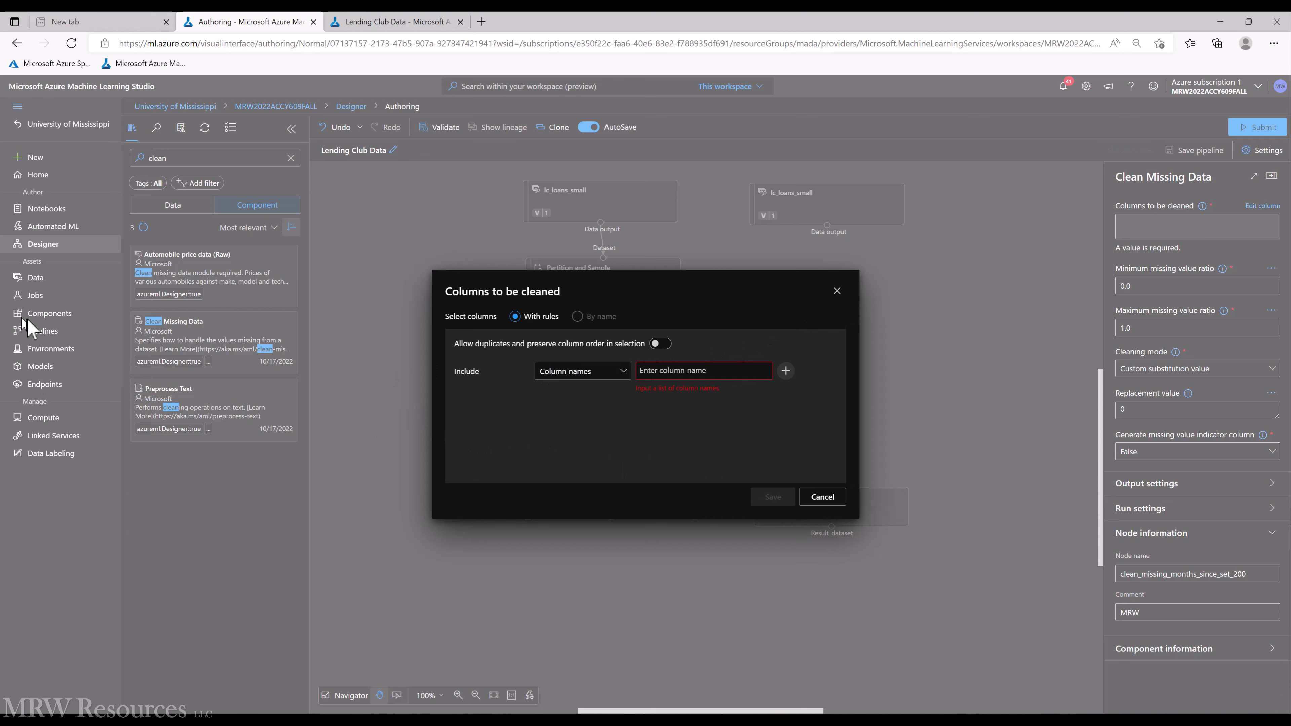
pyautogui.click(374, 23)
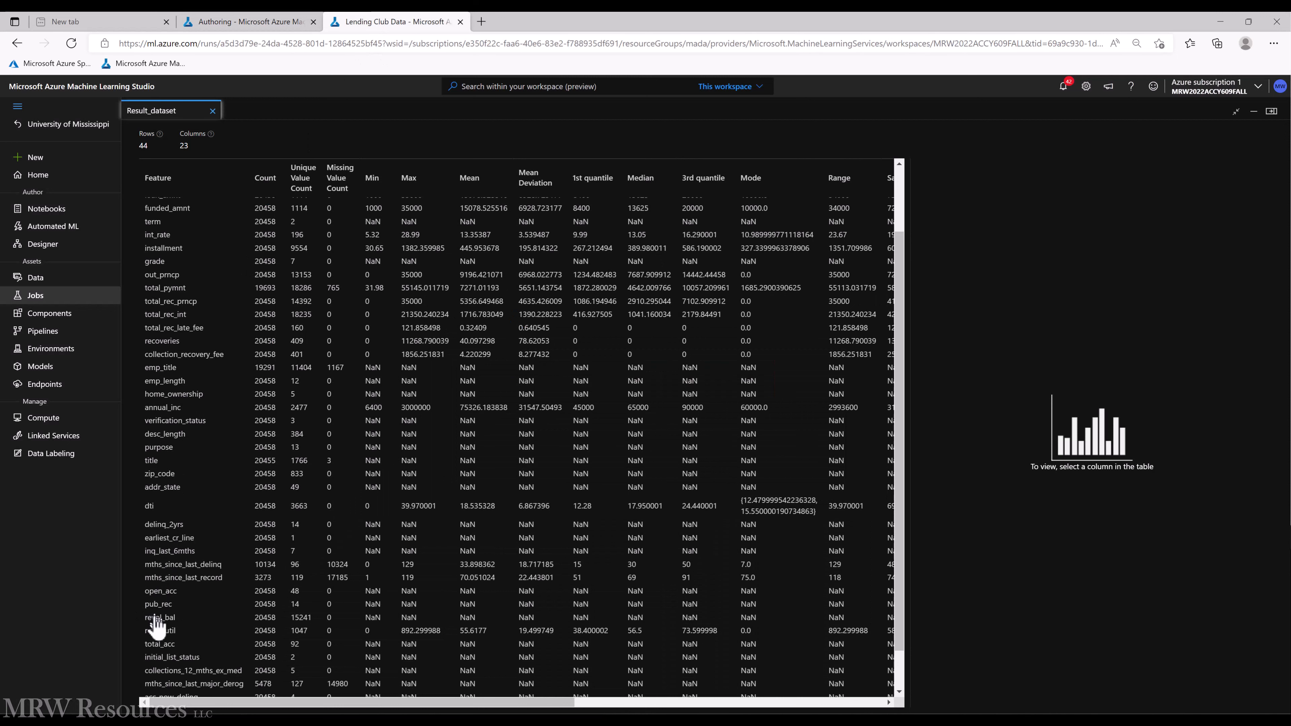
pyautogui.scroll(-1, 154, 623)
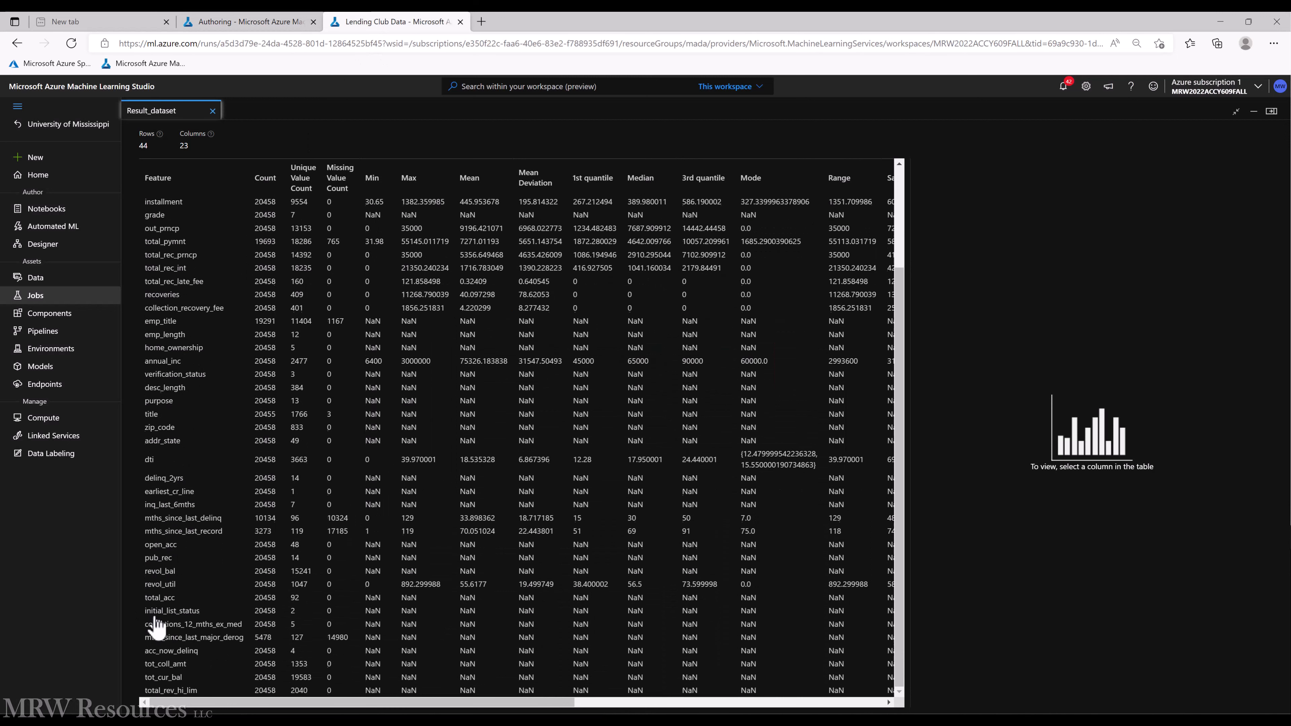
pyautogui.click(151, 521)
pyautogui.moveTo(231, 519); pyautogui.dragTo(138, 527)
pyautogui.hotkey('ctrl', 'c')
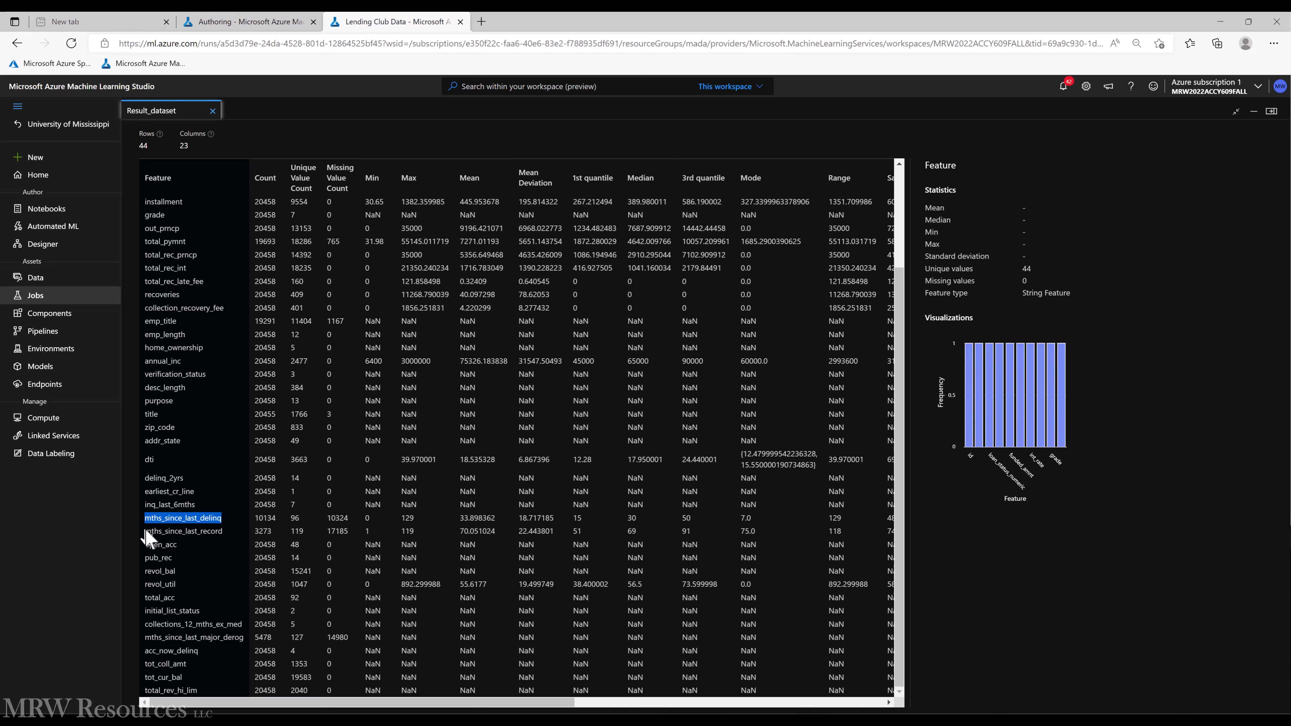
pyautogui.click(245, 23)
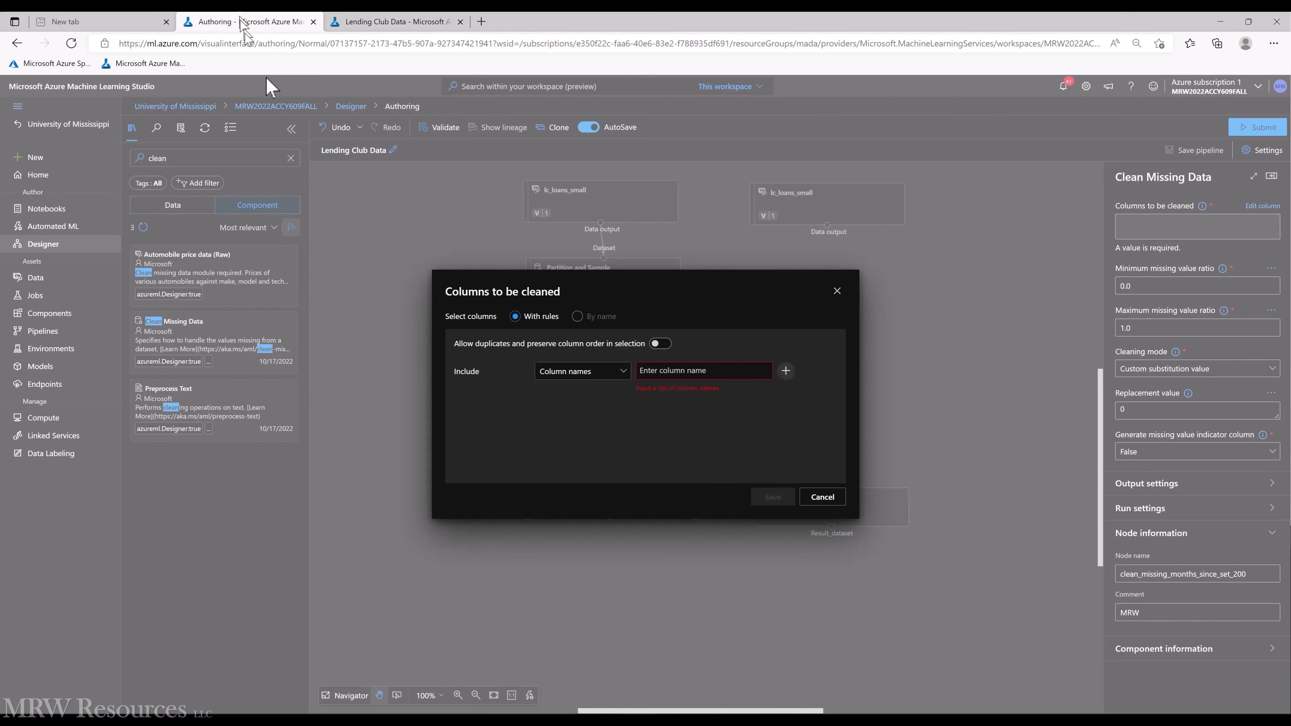
pyautogui.click(674, 370)
pyautogui.hotkey('ctrl', 'v')
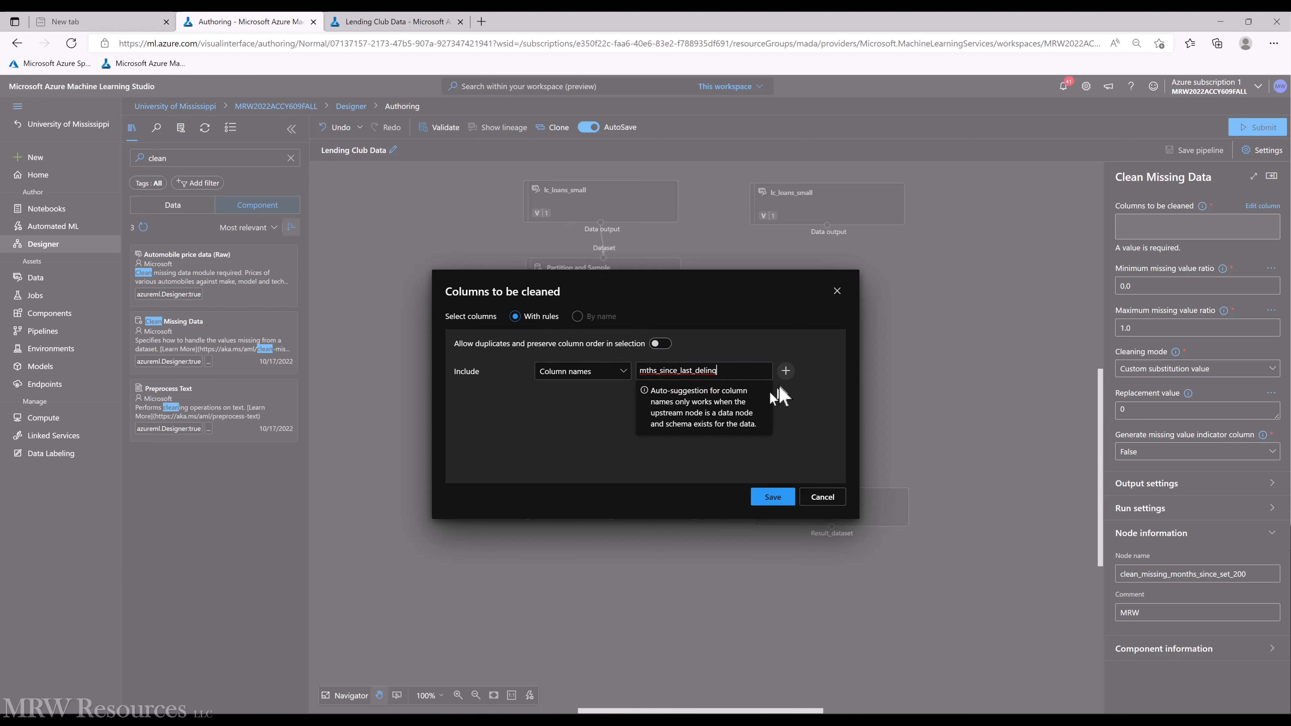
pyautogui.click(785, 371)
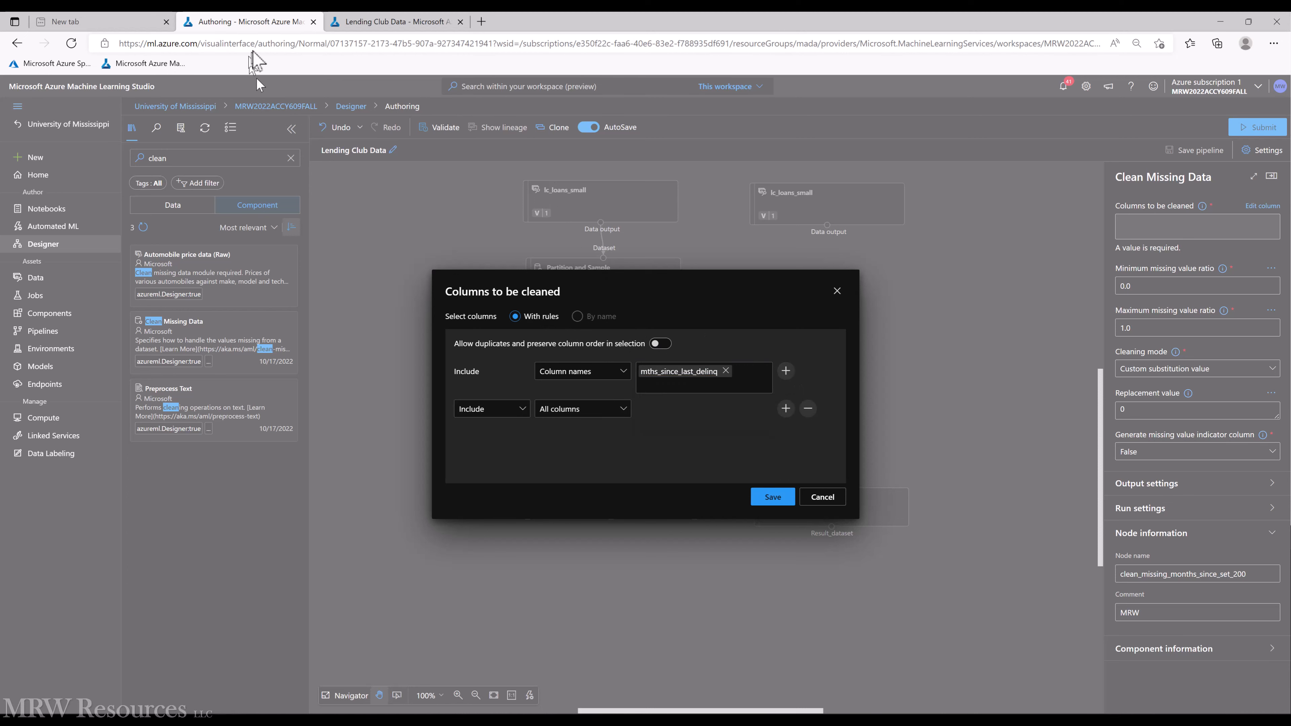
# Step: Add mths_since_last_record from the summary results to the same column names rule, remove the extra All columns rule and save the selection
pyautogui.click(357, 23)
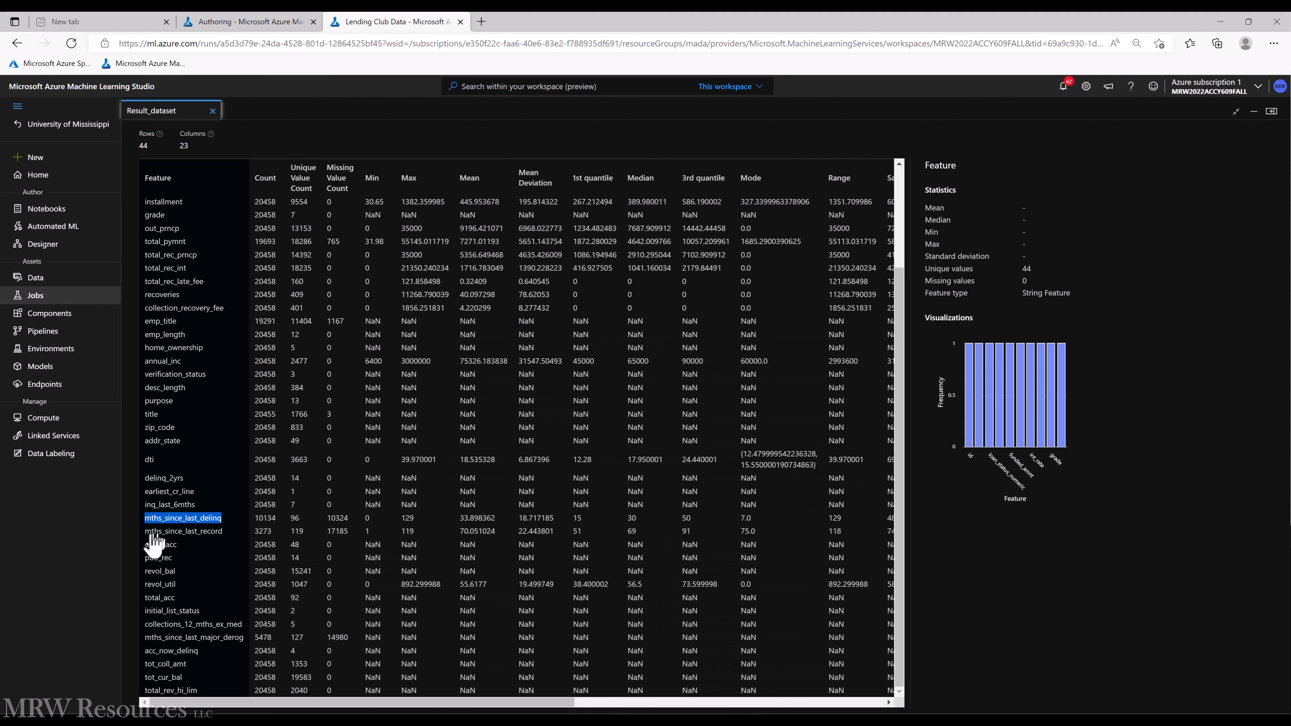
pyautogui.moveTo(144, 531); pyautogui.dragTo(229, 535)
pyautogui.hotkey('ctrl', 'c')
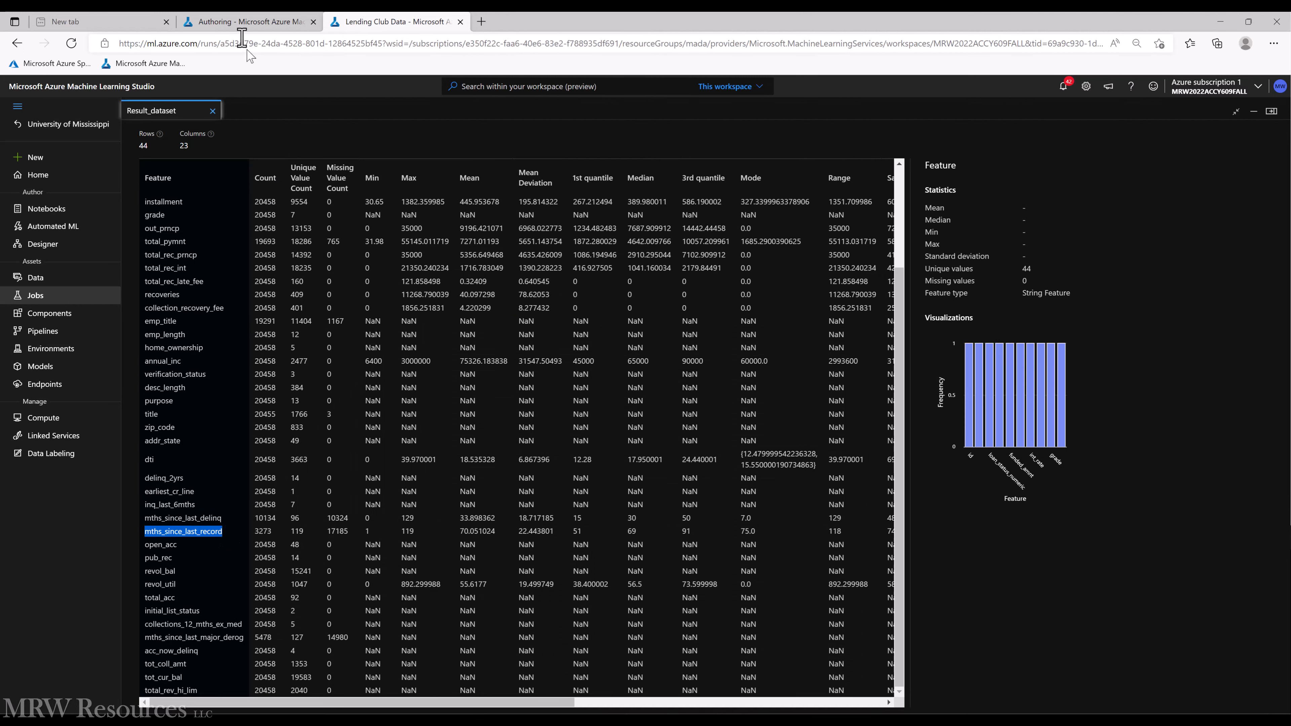
pyautogui.click(244, 23)
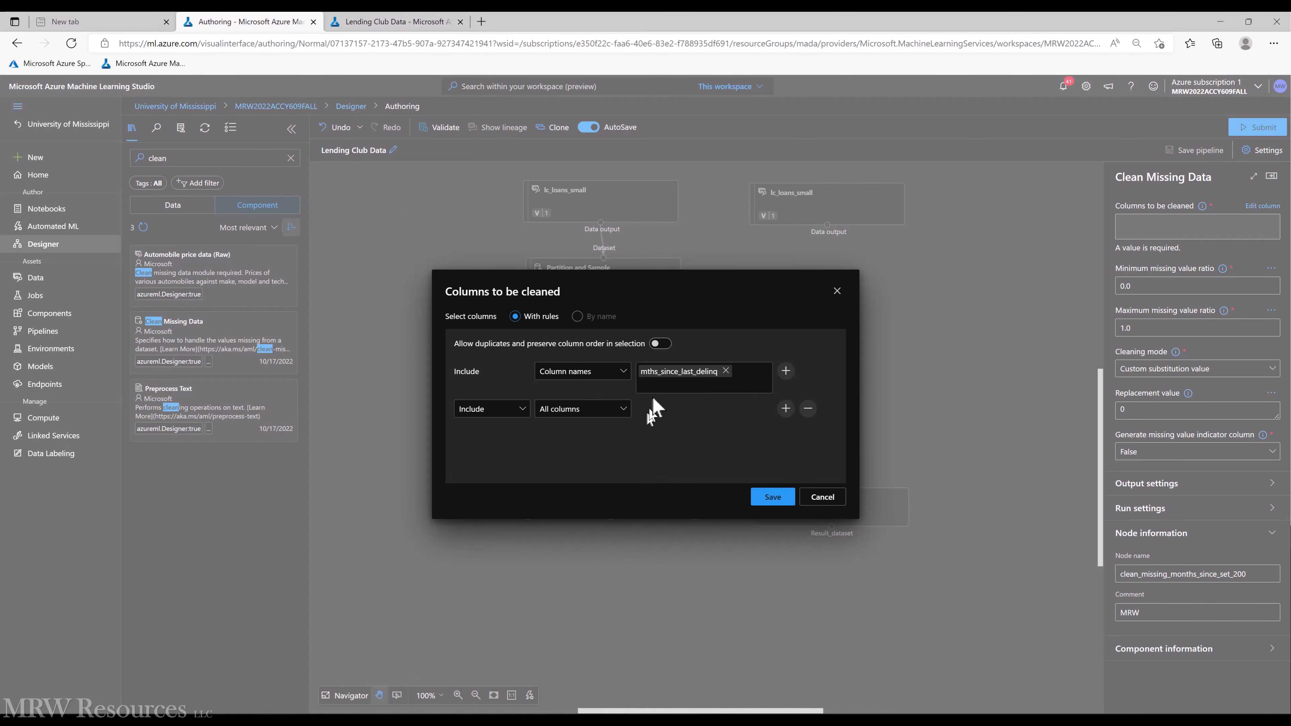
pyautogui.click(605, 413)
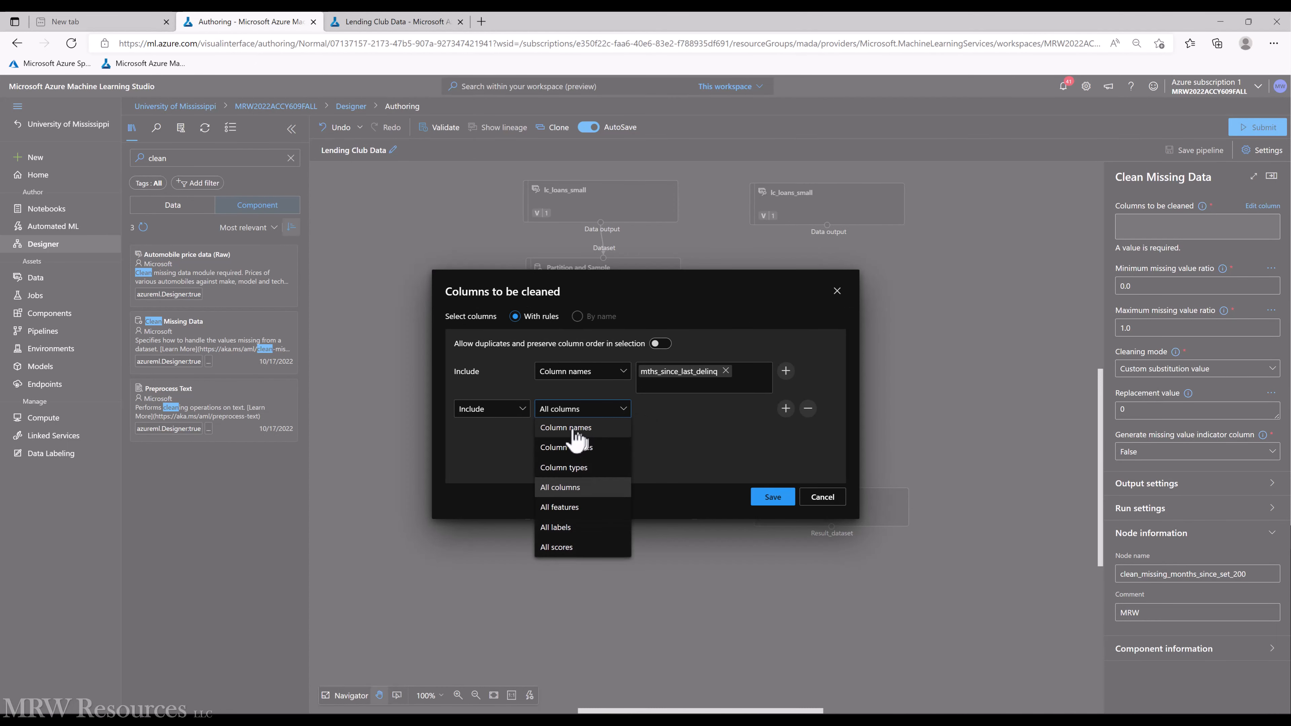
pyautogui.click(751, 381)
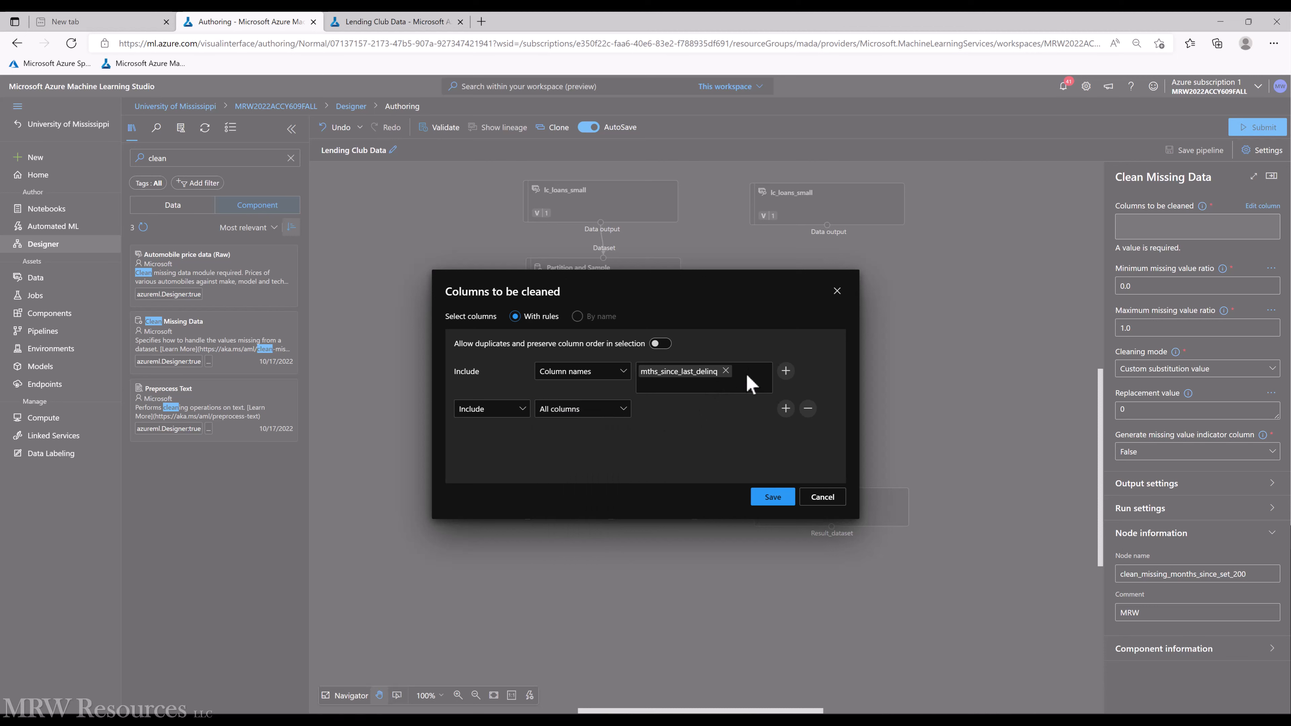
pyautogui.click(692, 386)
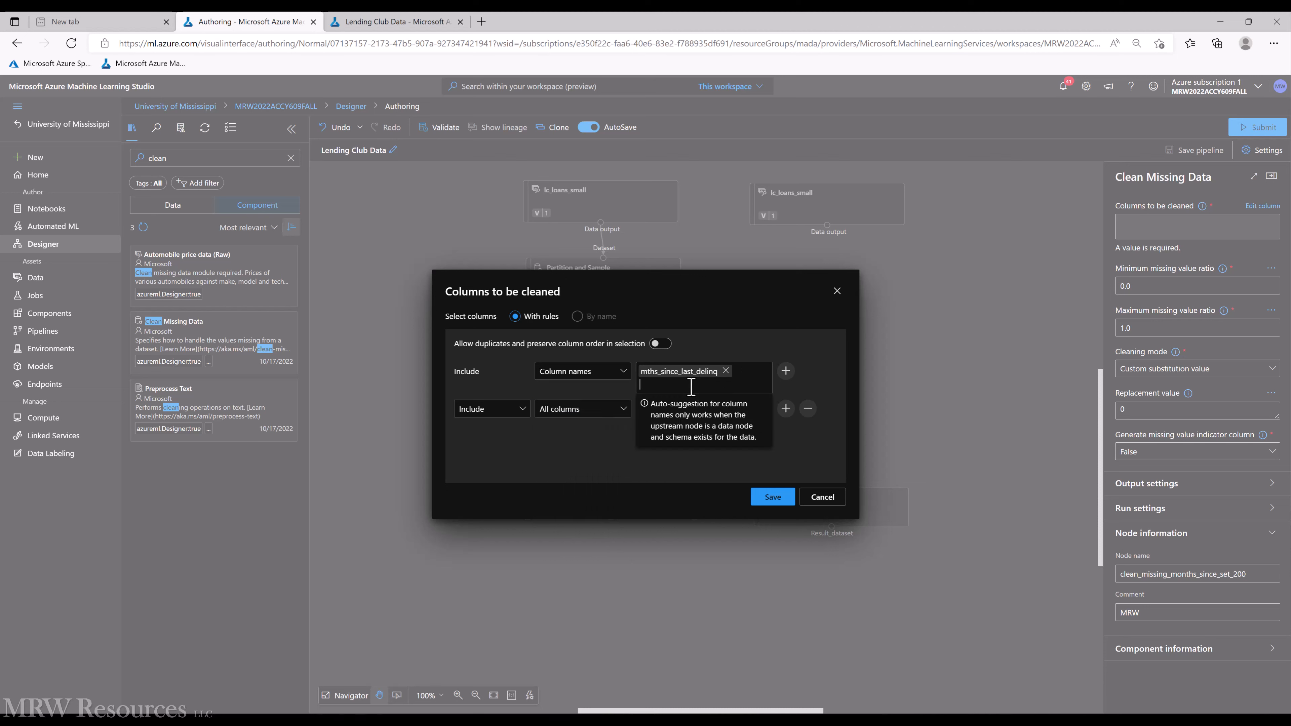
pyautogui.hotkey('ctrl', 'v')
pyautogui.click(614, 449)
pyautogui.click(808, 424)
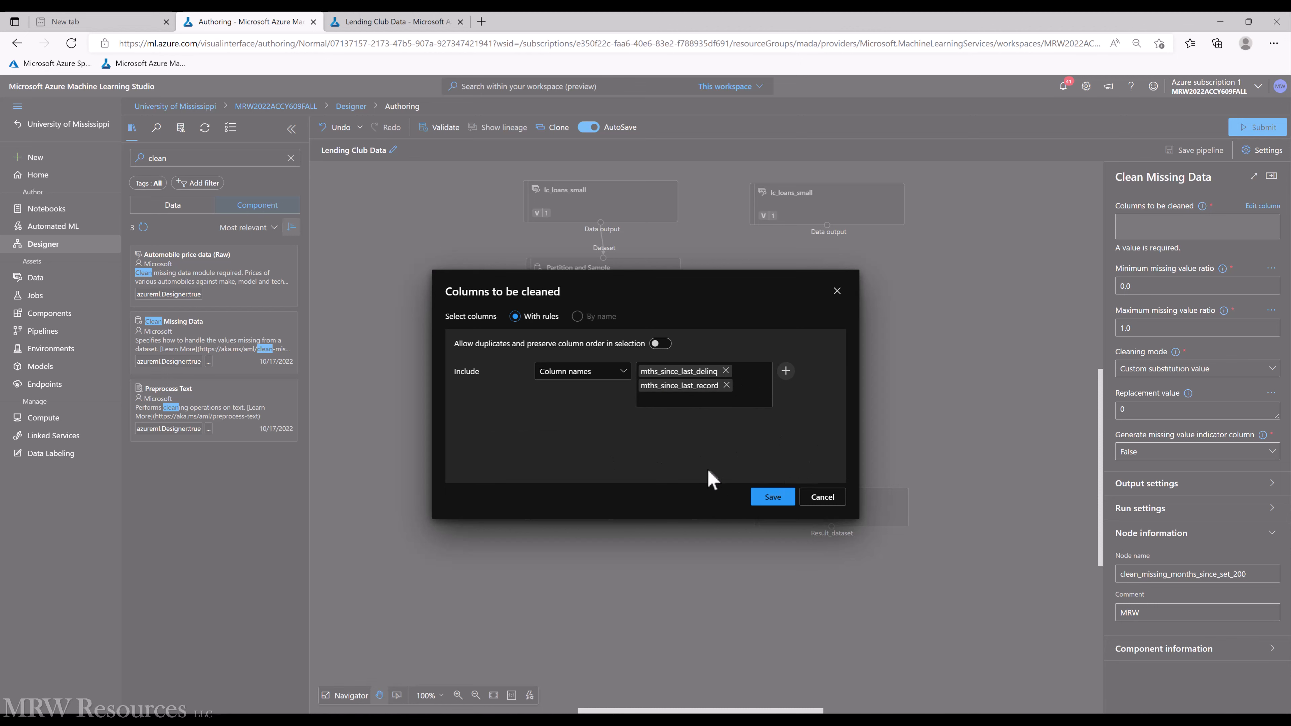
pyautogui.click(768, 496)
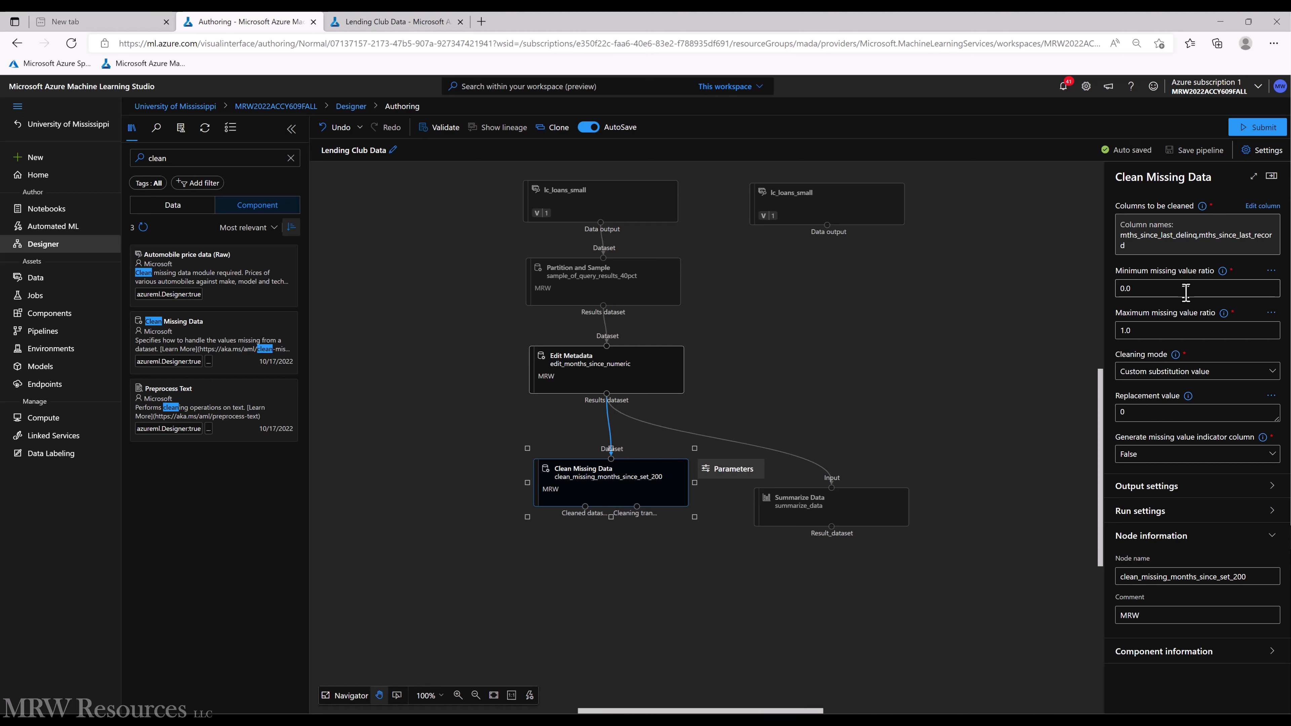
# Step: Keep the Custom substitution value cleaning mode, set the replacement value to 200, and set Generate missing value indicator column to True
pyautogui.click(1187, 372)
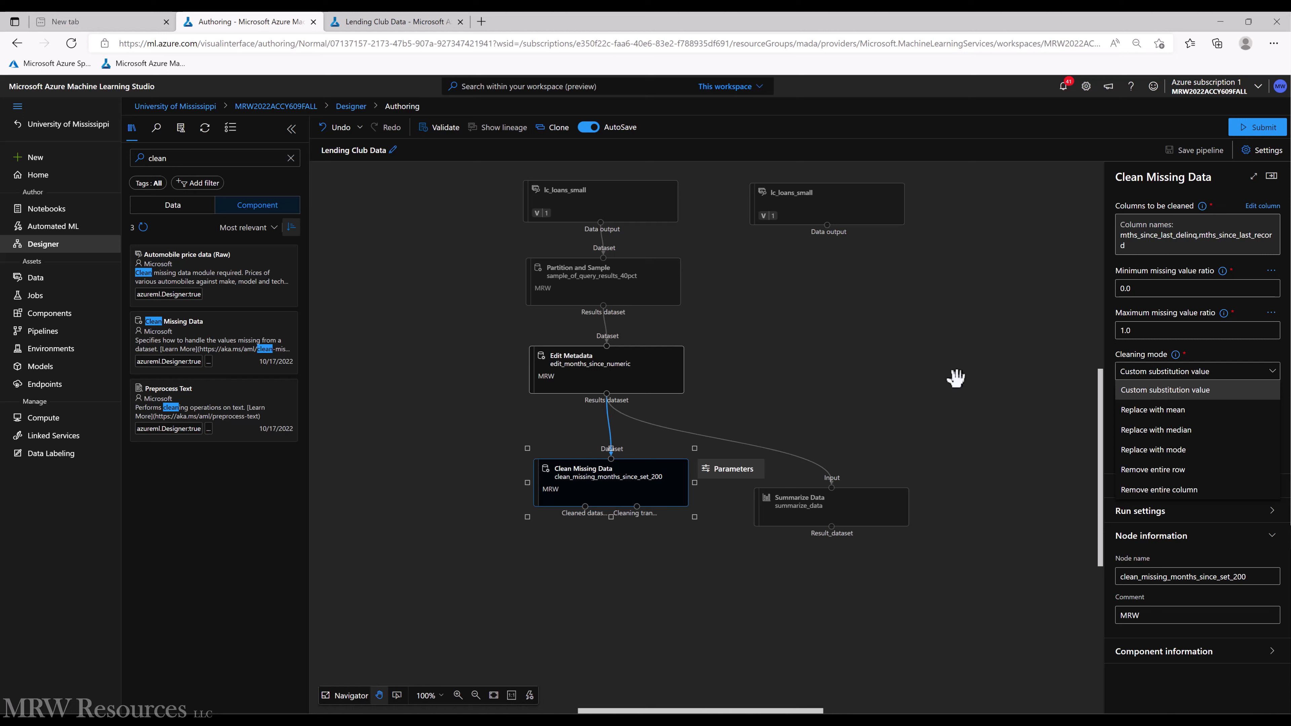
pyautogui.click(1148, 396)
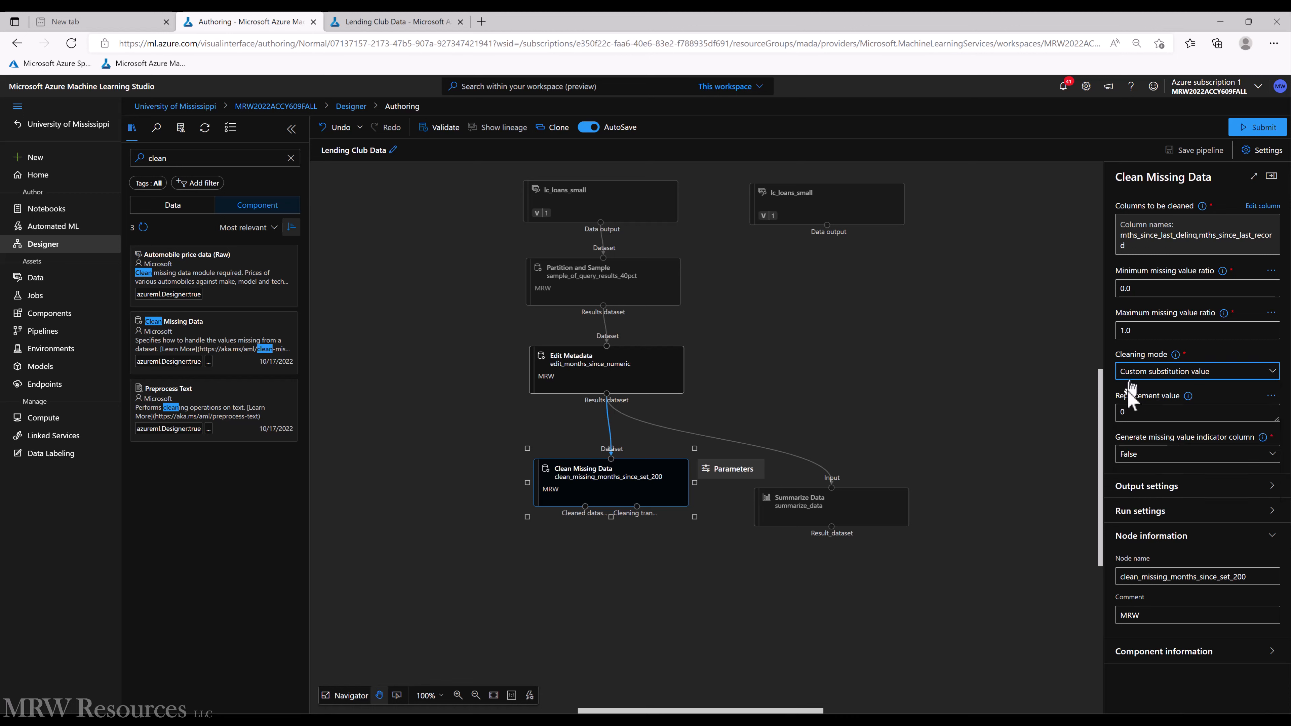
pyautogui.click(1135, 413)
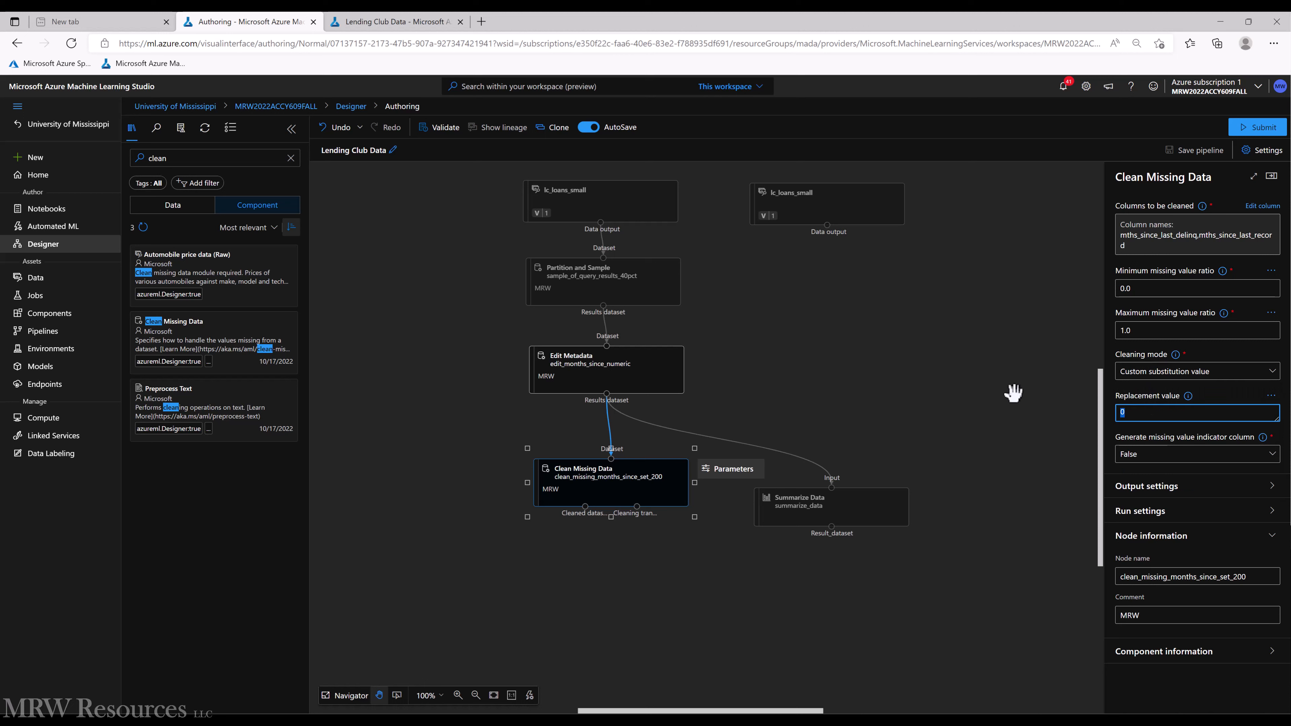
pyautogui.press('BackSpace')
pyautogui.write('200')
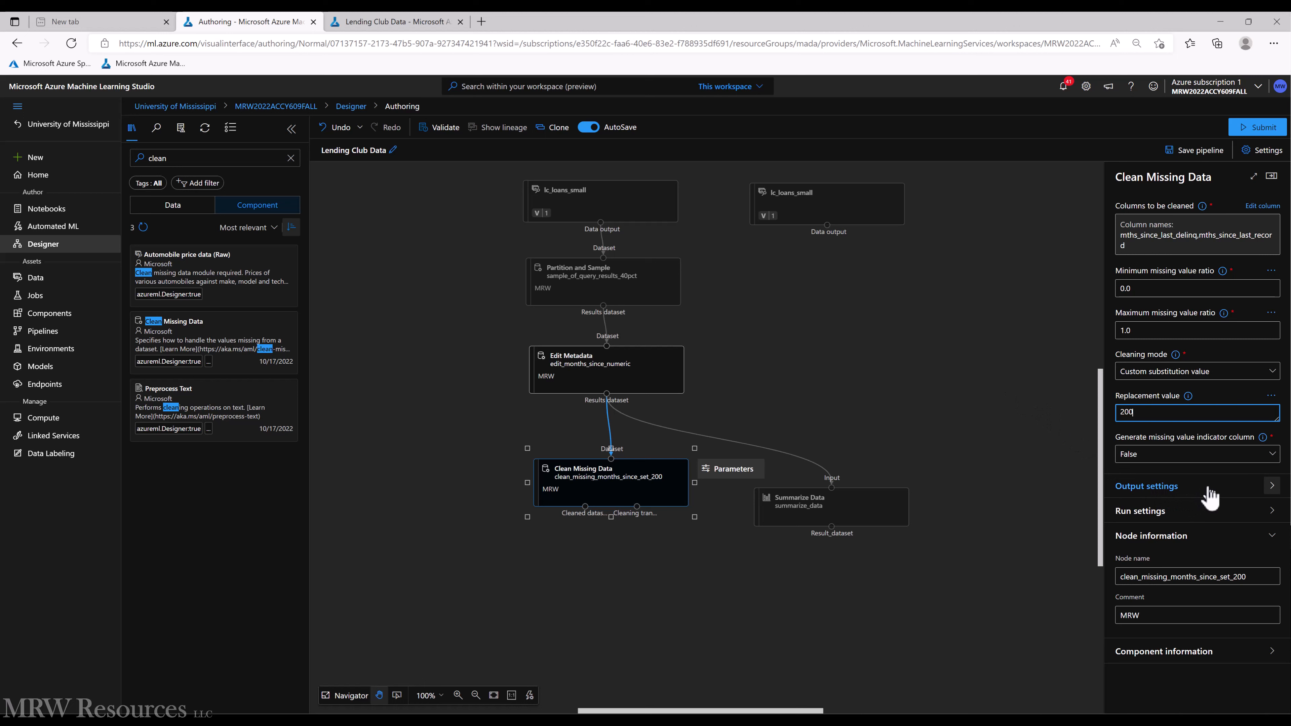
pyautogui.click(1138, 454)
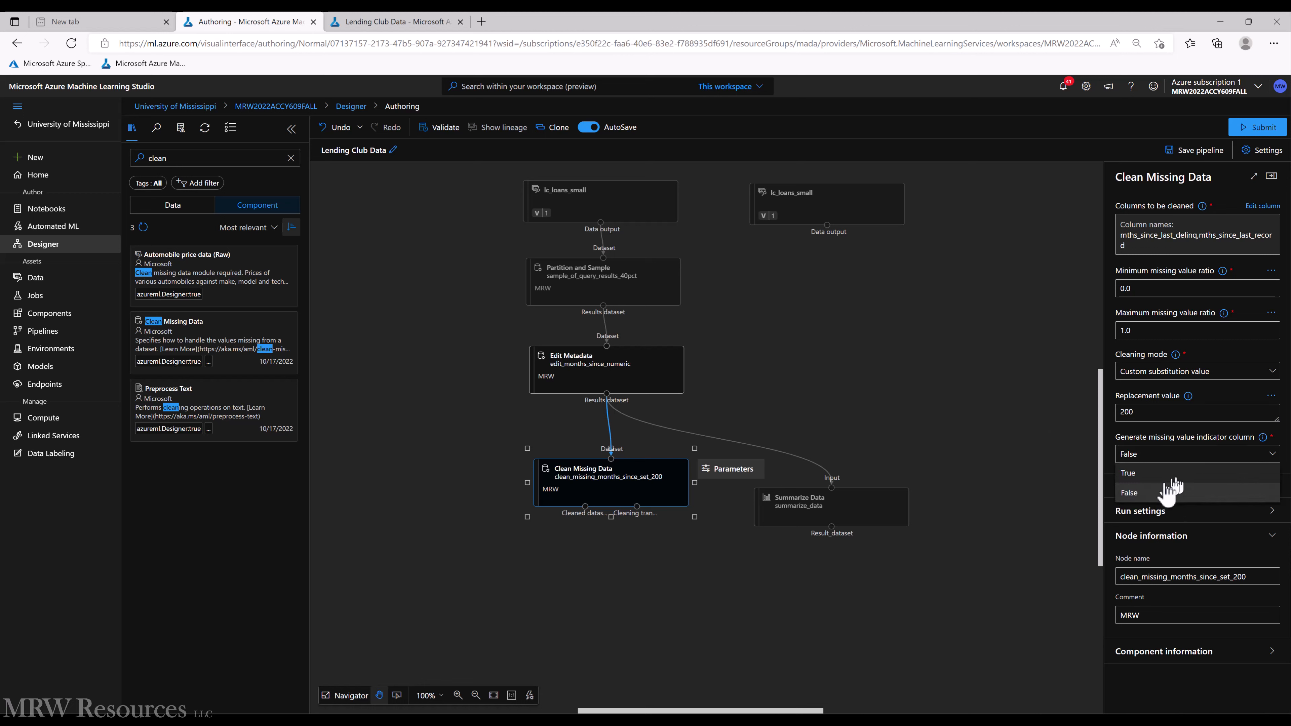
pyautogui.click(1138, 473)
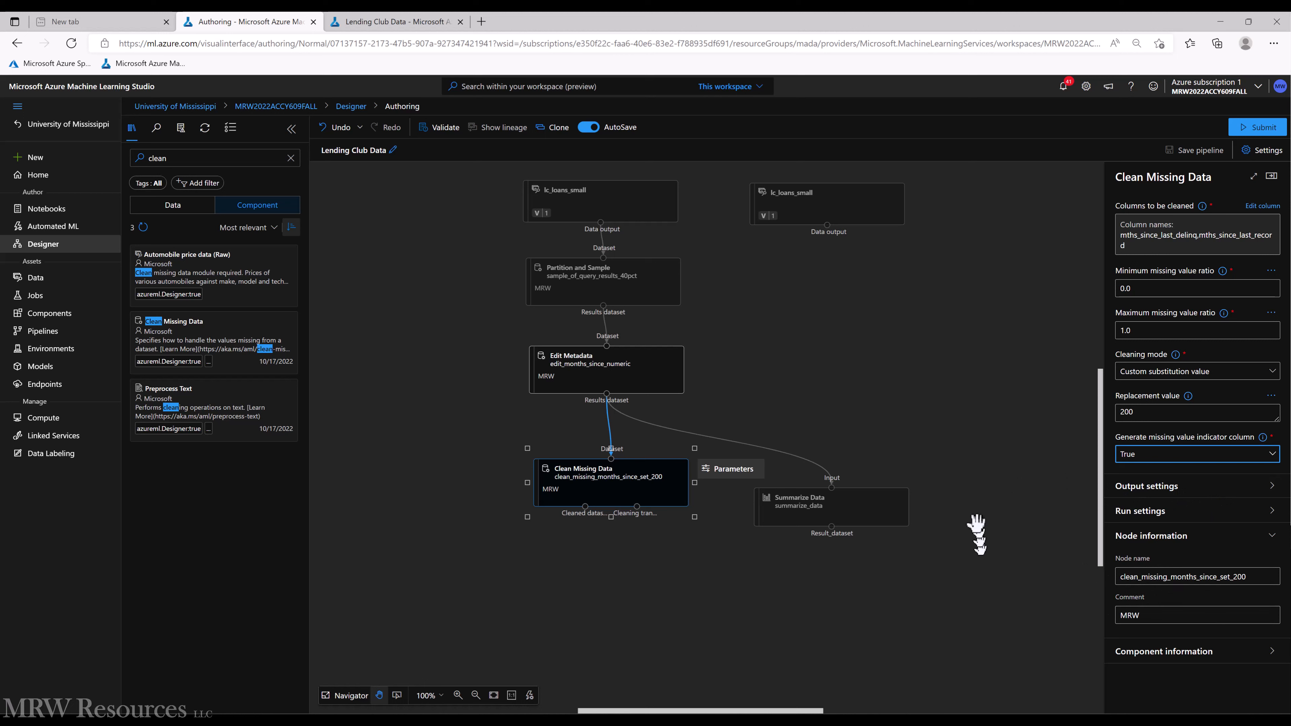
# Step: Duplicate the Summarize Data node, place the copy below the original, and connect Clean Missing Data's cleaned dataset output to its input
pyautogui.click(833, 410)
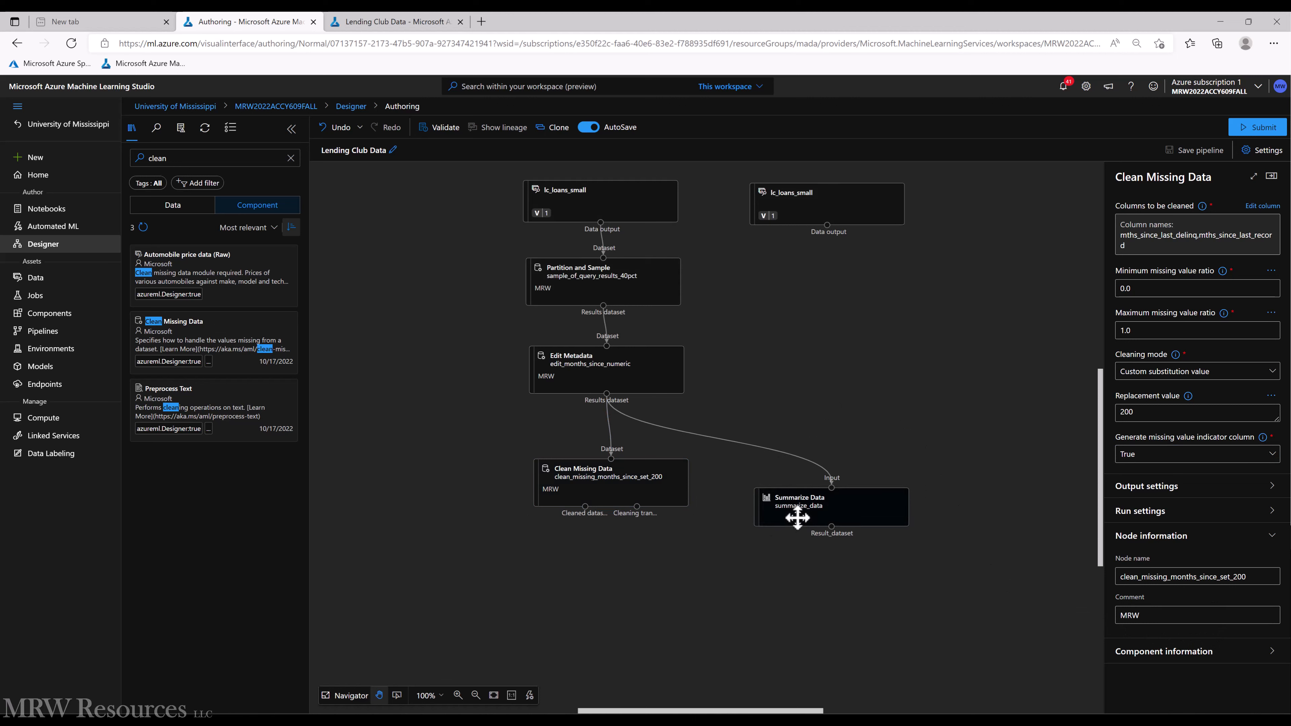
pyautogui.click(869, 517)
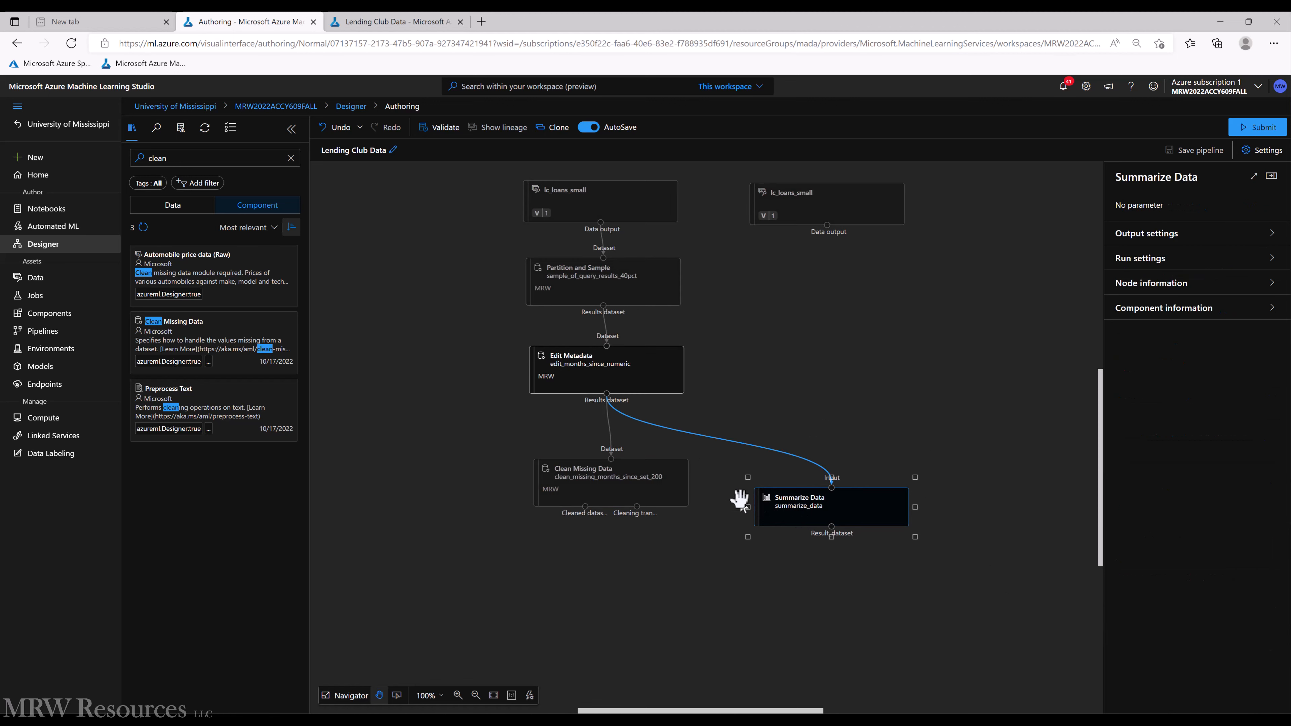
pyautogui.hotkey('ctrl', 'c')
pyautogui.hotkey('ctrl', 'v')
pyautogui.moveTo(773, 513); pyautogui.dragTo(807, 580)
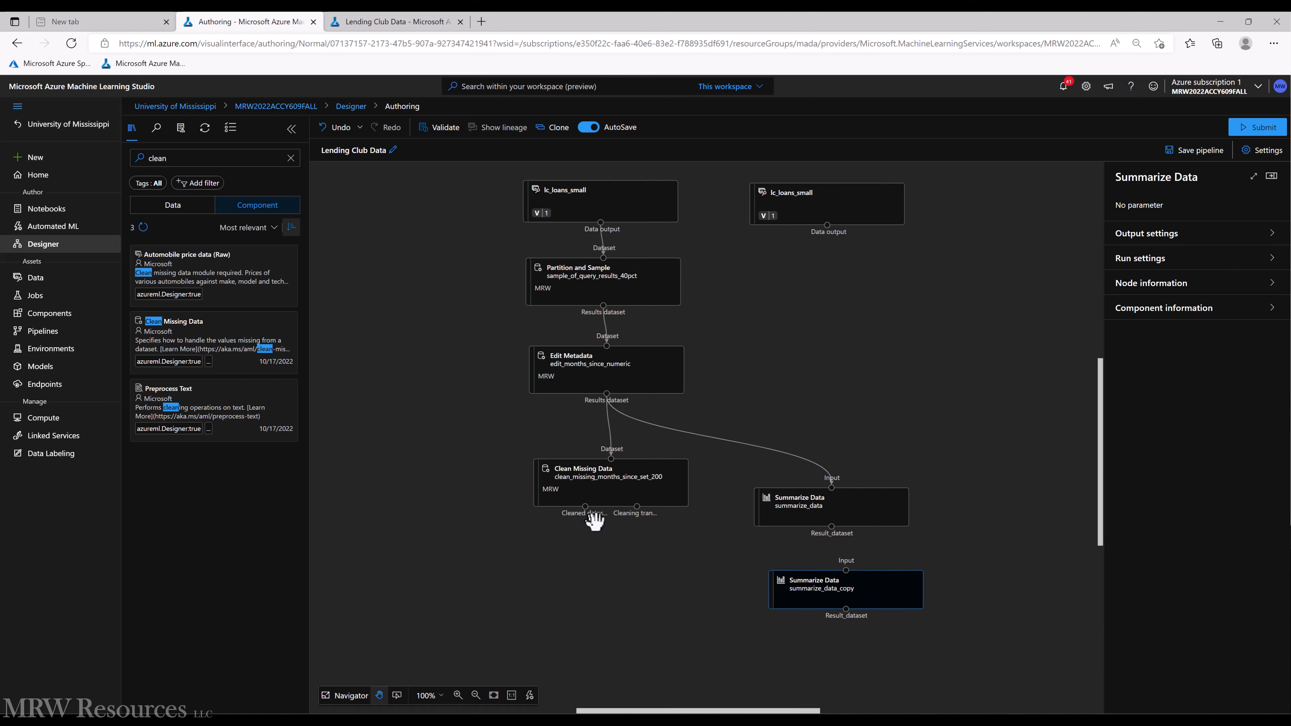
pyautogui.moveTo(574, 505)
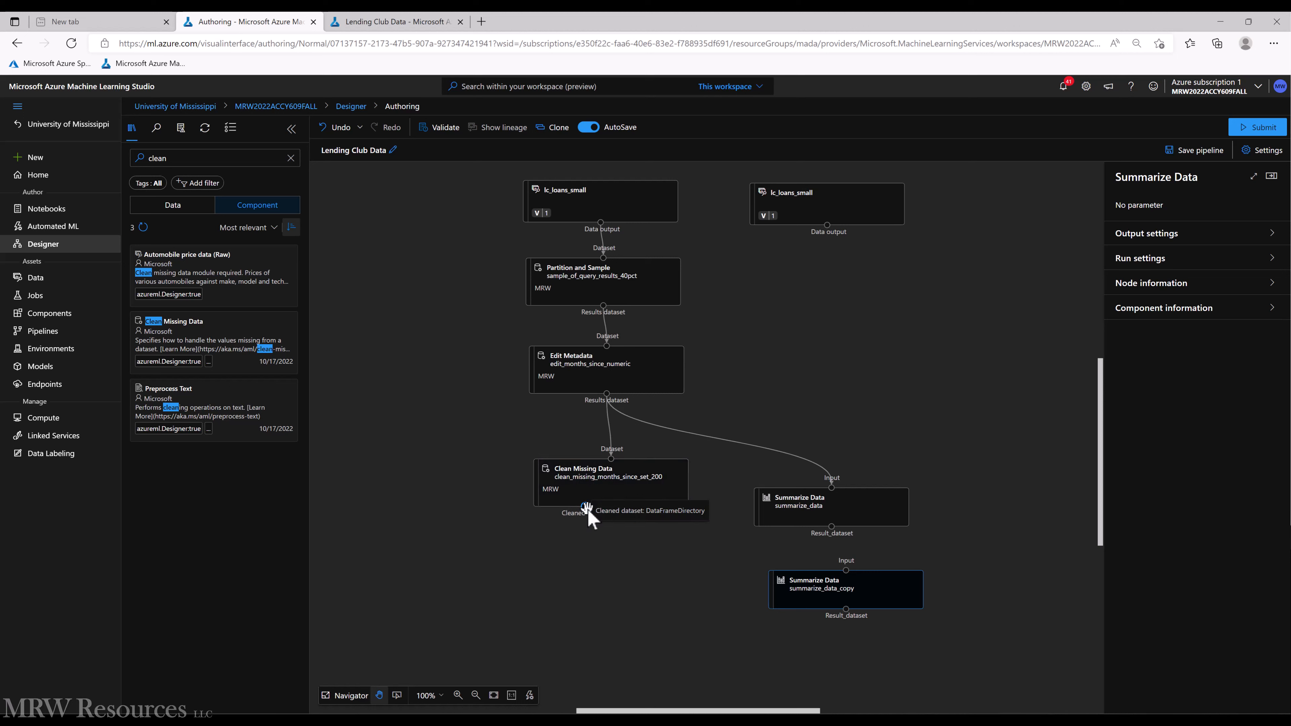
pyautogui.moveTo(585, 507); pyautogui.dragTo(818, 610)
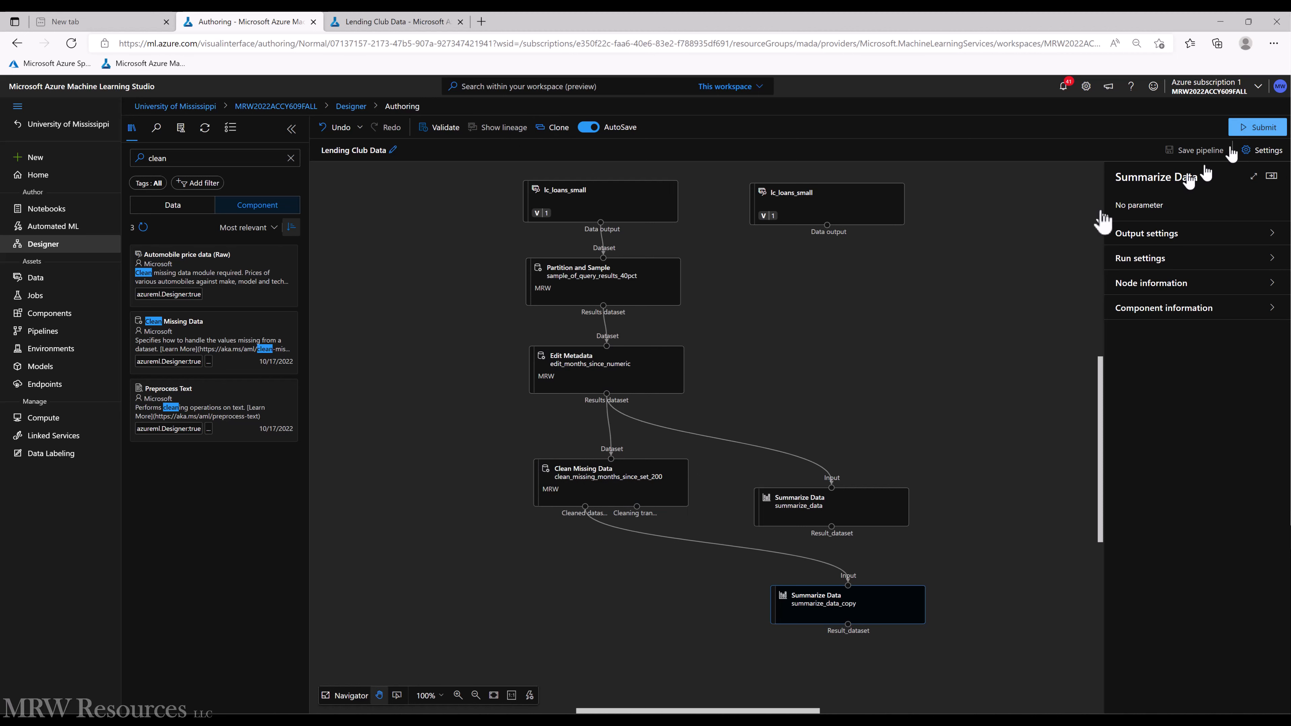
# Step: Submit the pipeline as a job under the existing LendingClub experiment, keeping the Lending Club Data display name
pyautogui.click(1243, 133)
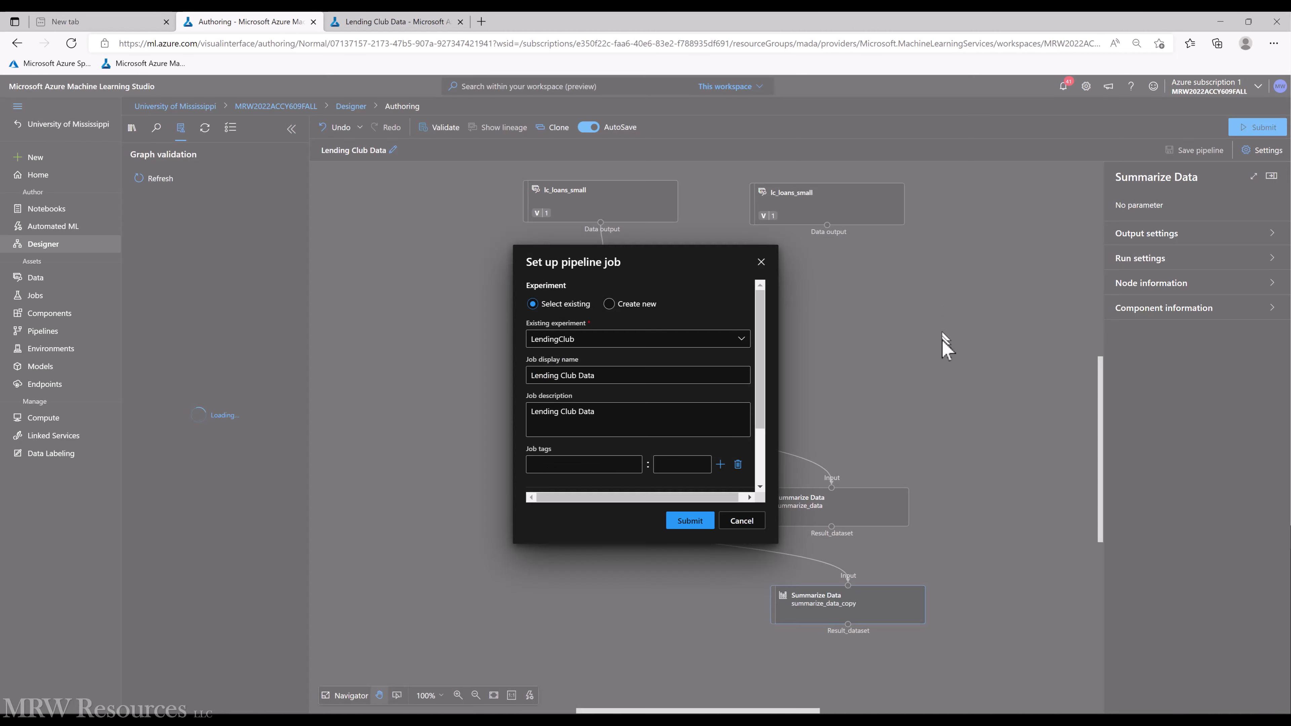
pyautogui.click(691, 524)
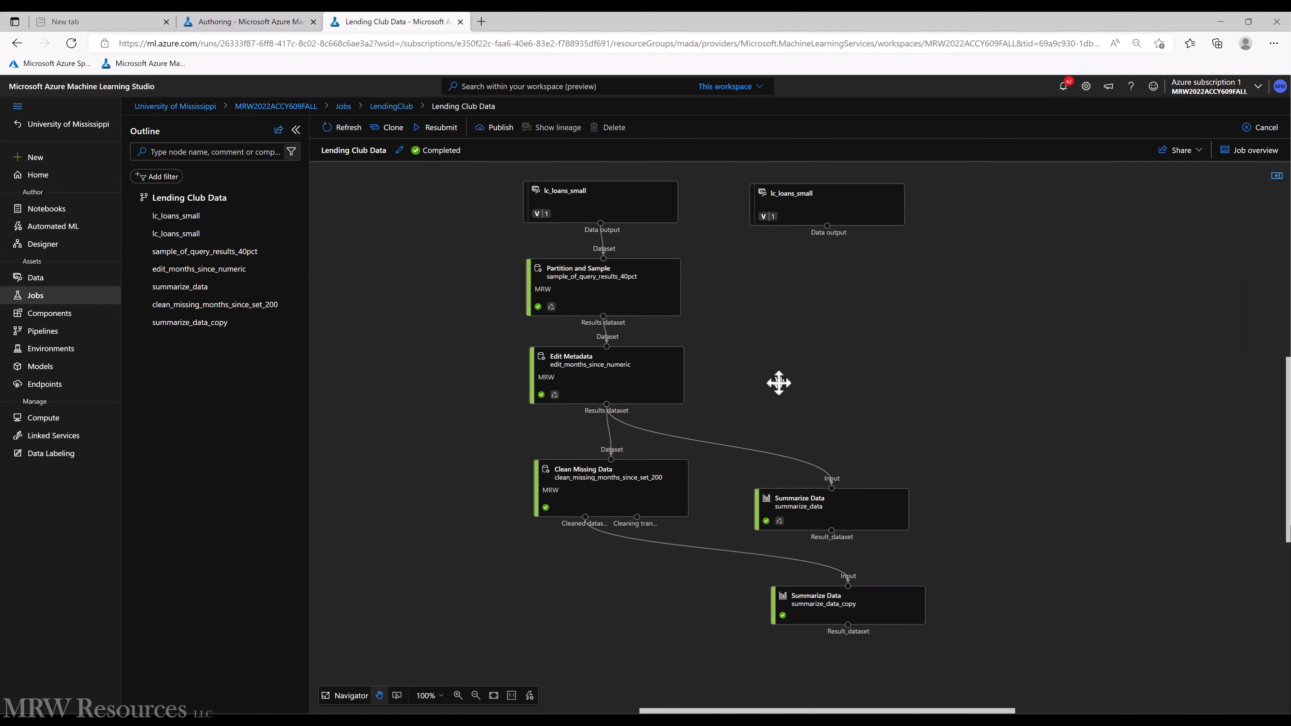
# Step: In the completed job, preview Clean Missing Data's cleaned dataset and the copied Summarize Data node's result dataset, and enlarge the preview to full size
pyautogui.rightClick(572, 501)
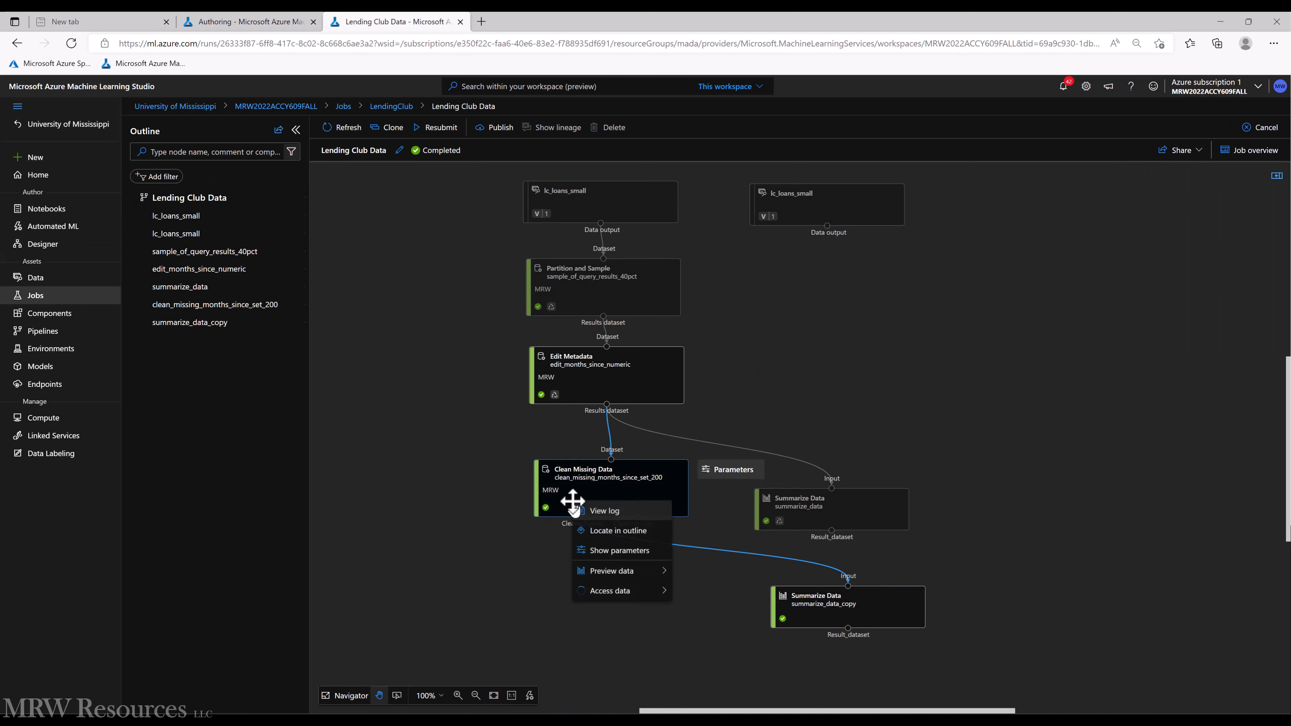
pyautogui.click(681, 568)
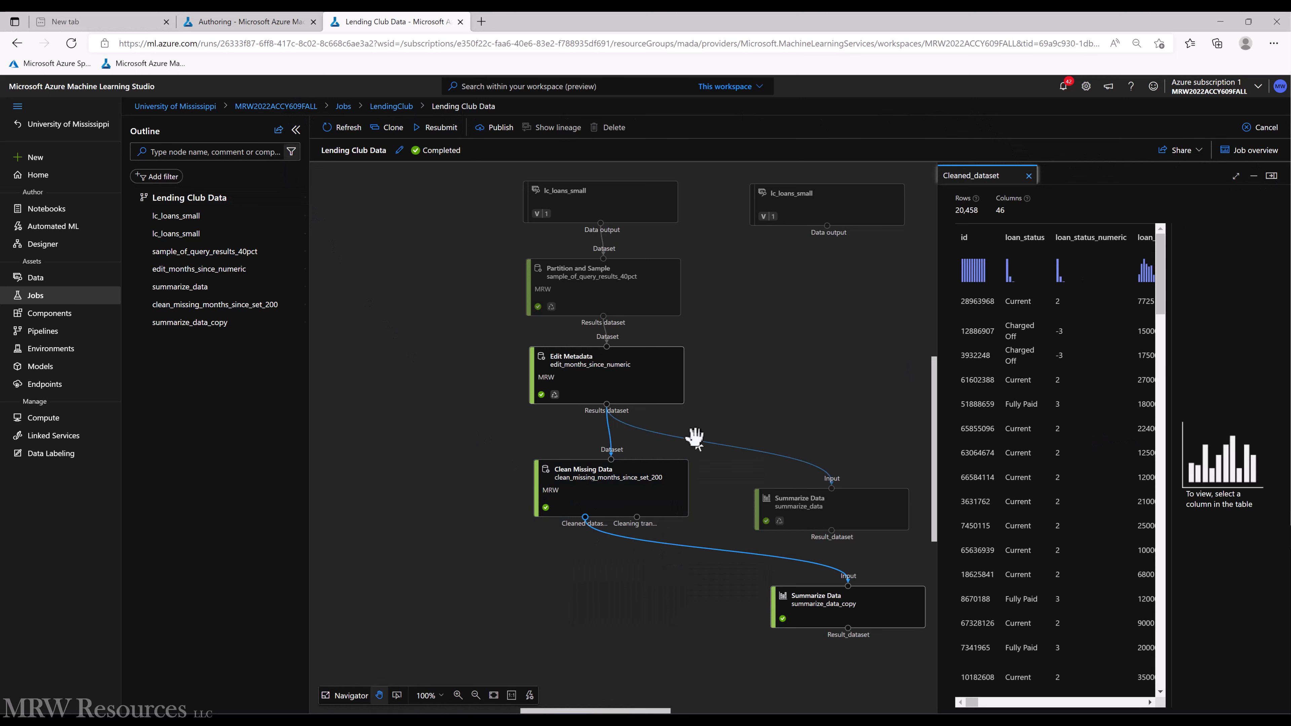
pyautogui.rightClick(836, 592)
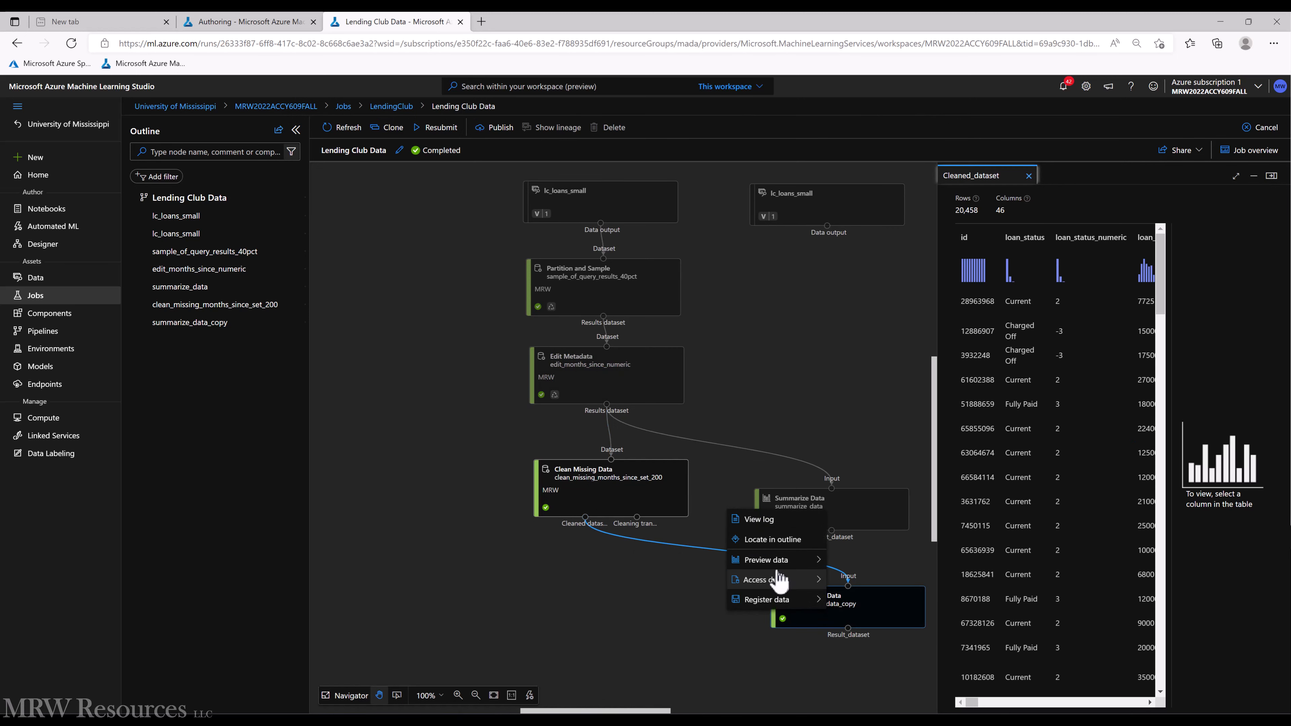
pyautogui.moveTo(774, 565)
pyautogui.click(837, 564)
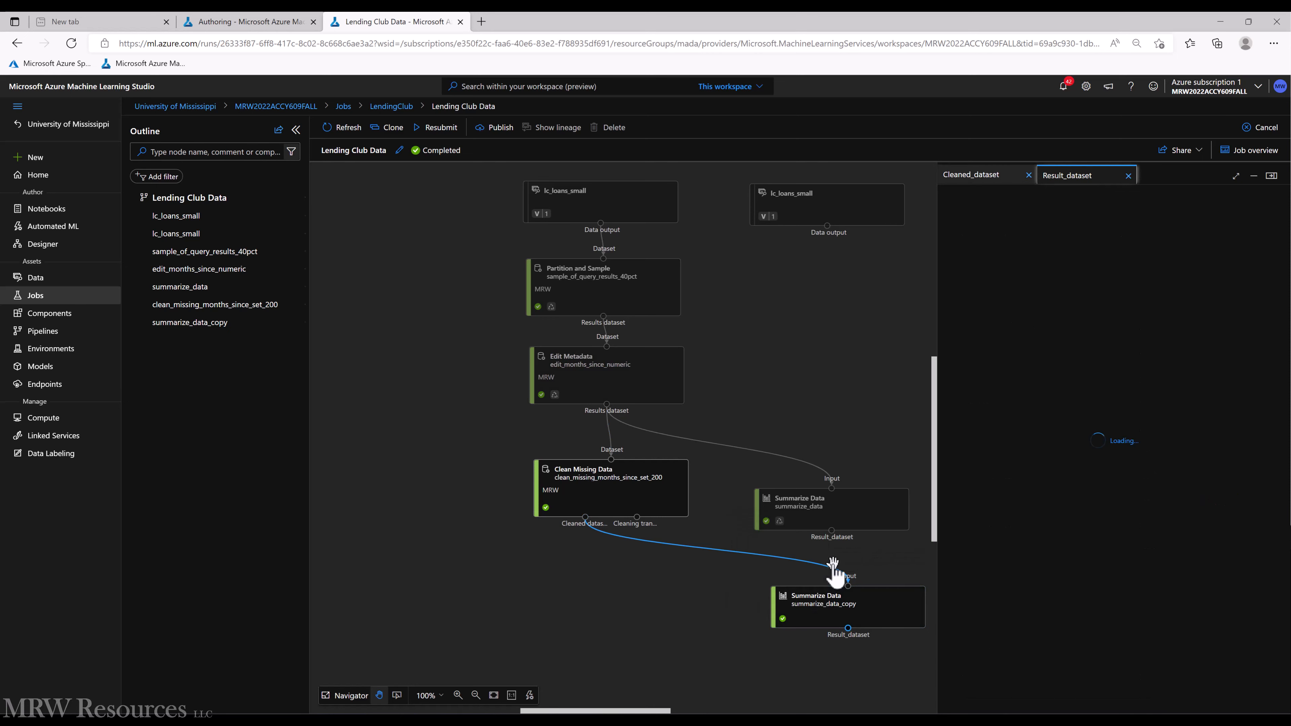
pyautogui.click(1235, 176)
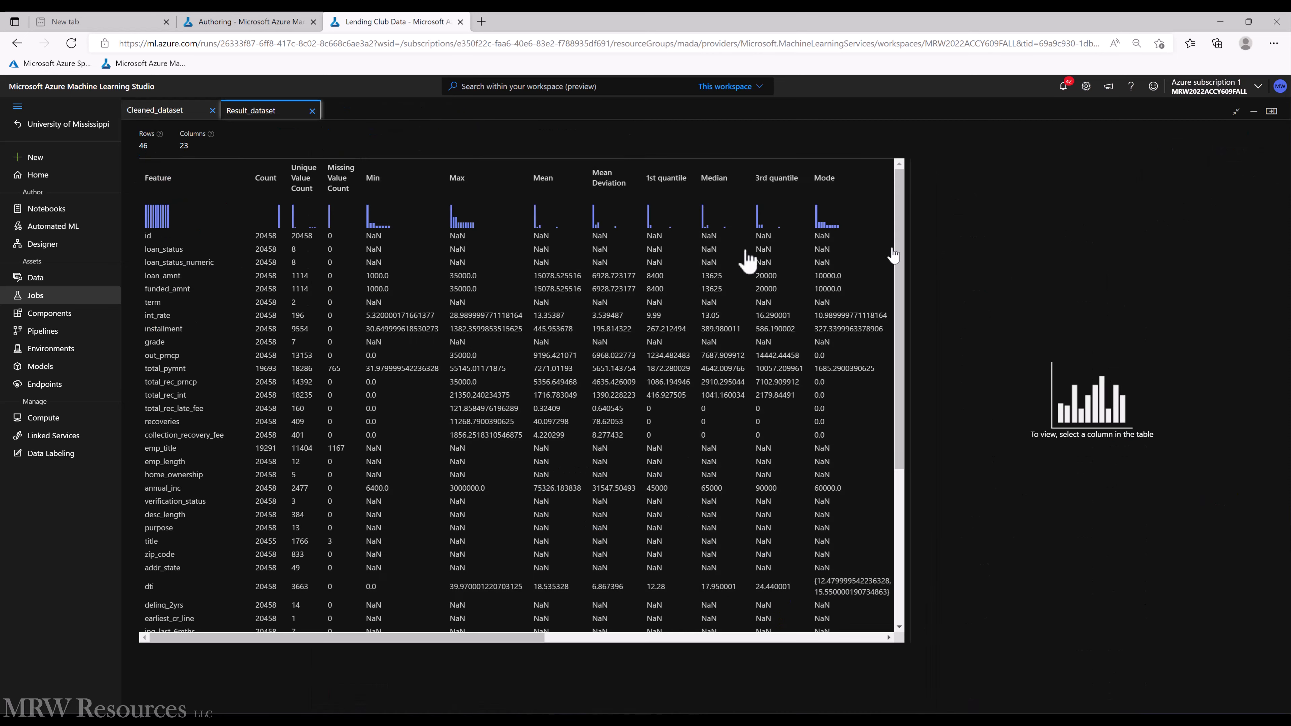
# Step: Examine mths_since_last_delinq, mths_since_last_record and their IsMissing indicator columns in the cleaned dataset preview
pyautogui.click(145, 110)
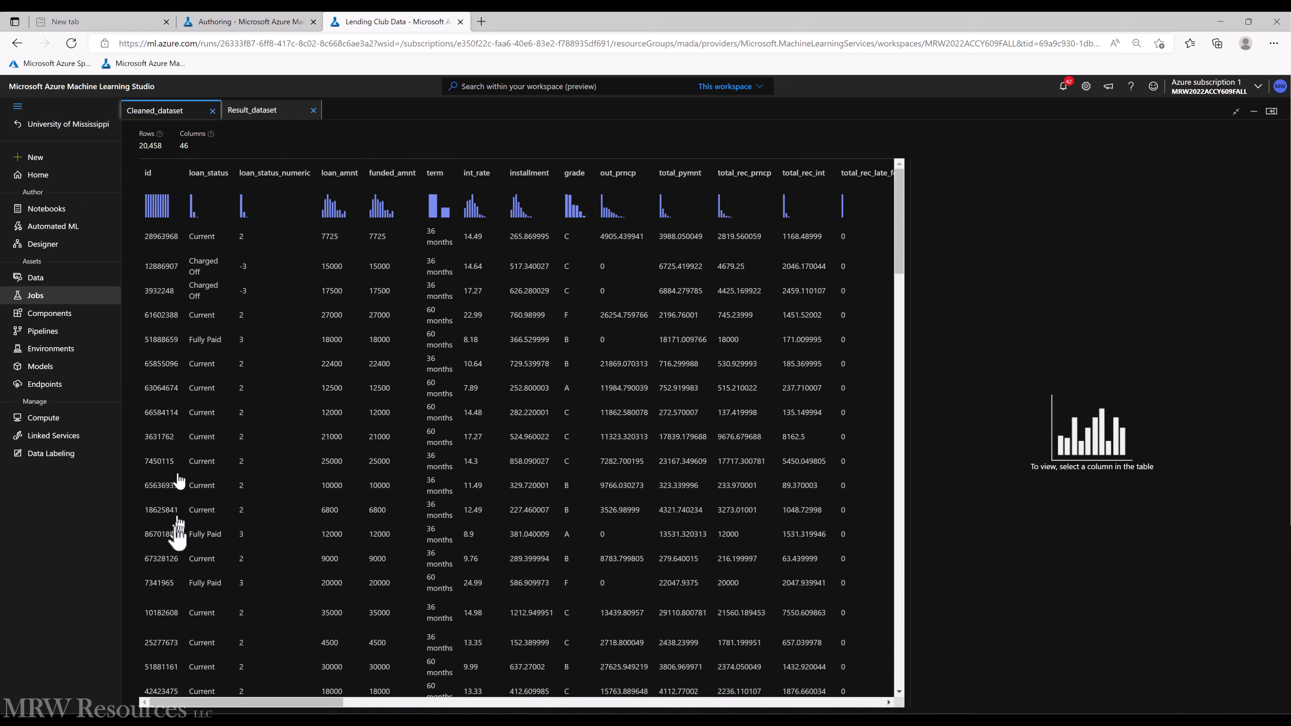
pyautogui.moveTo(330, 702); pyautogui.dragTo(706, 702)
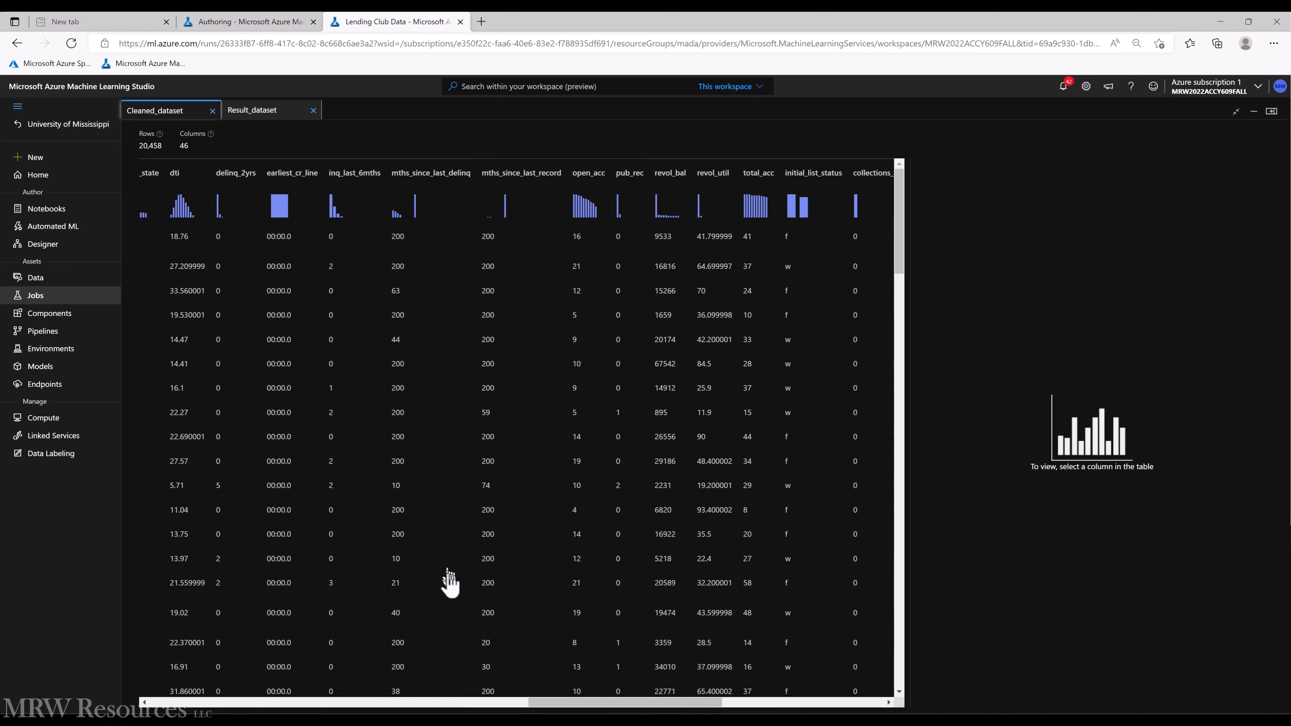
pyautogui.click(429, 703)
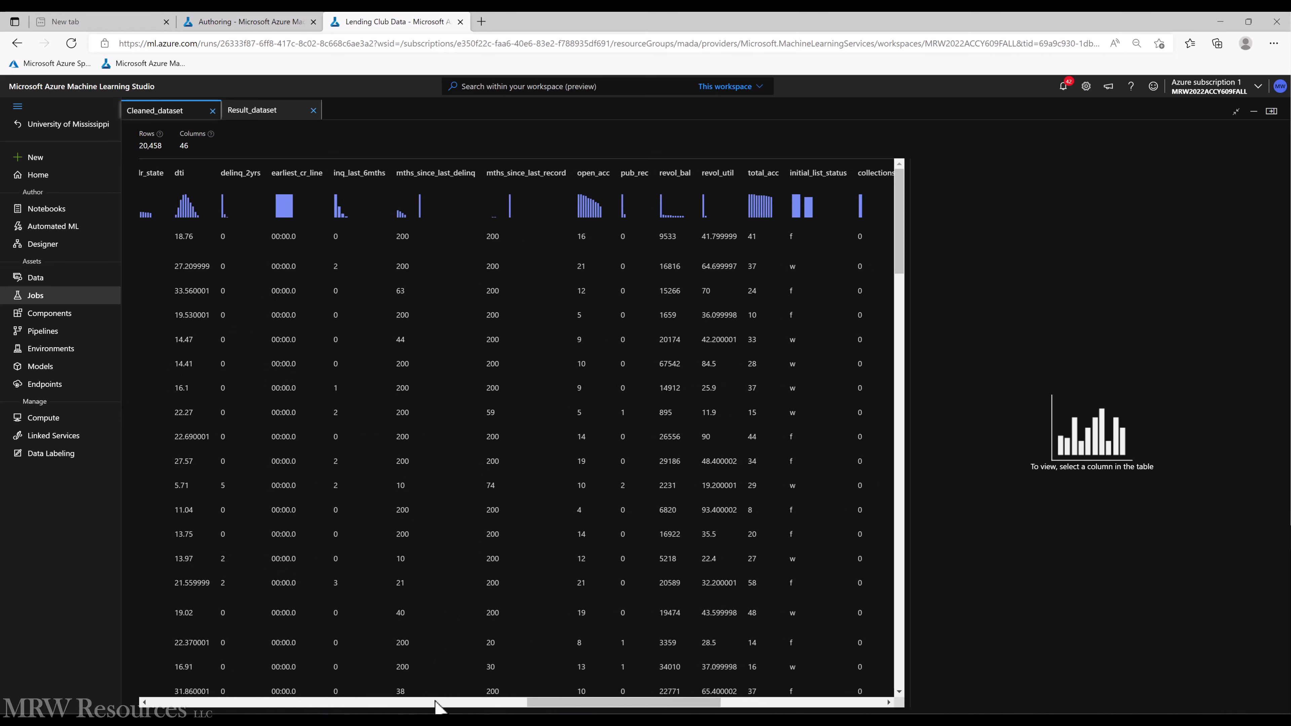
pyautogui.click(734, 703)
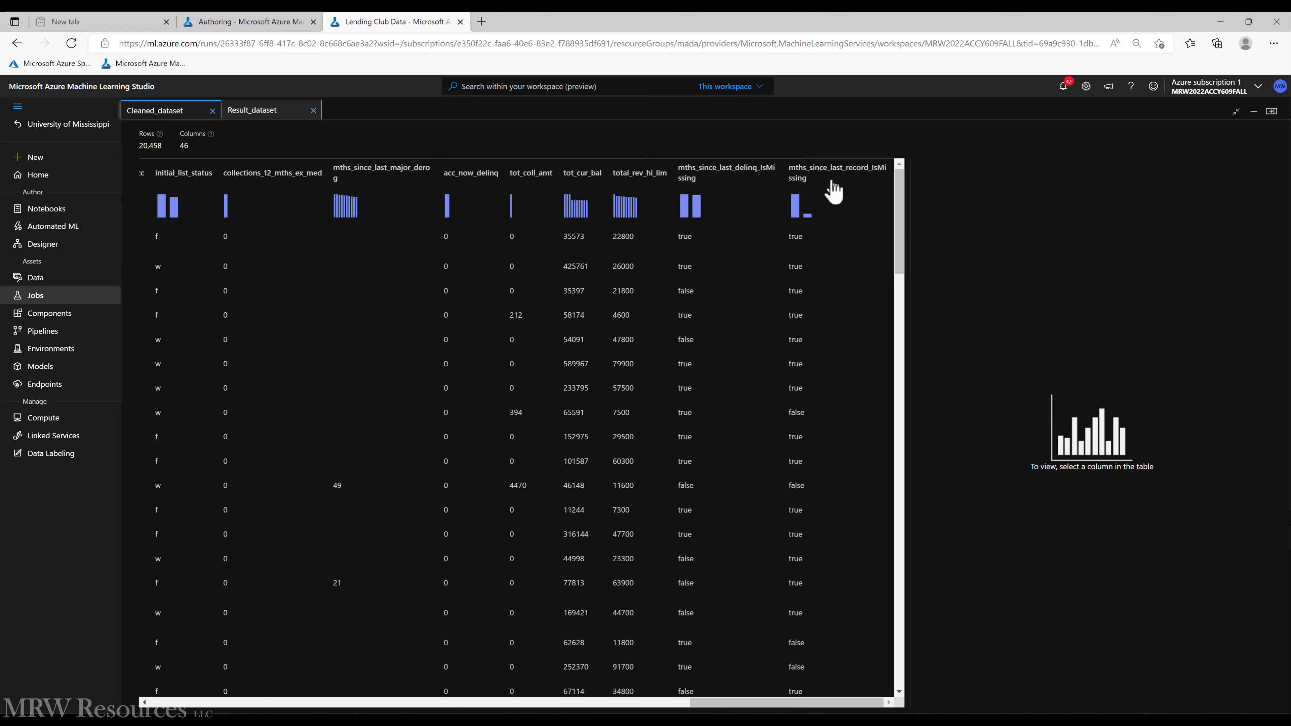
# Step: Check the summary result dataset's statistics for the two cleaned months-since columns and their IsMissing indicator columns
pyautogui.click(263, 117)
pyautogui.scroll(-3, 187, 619)
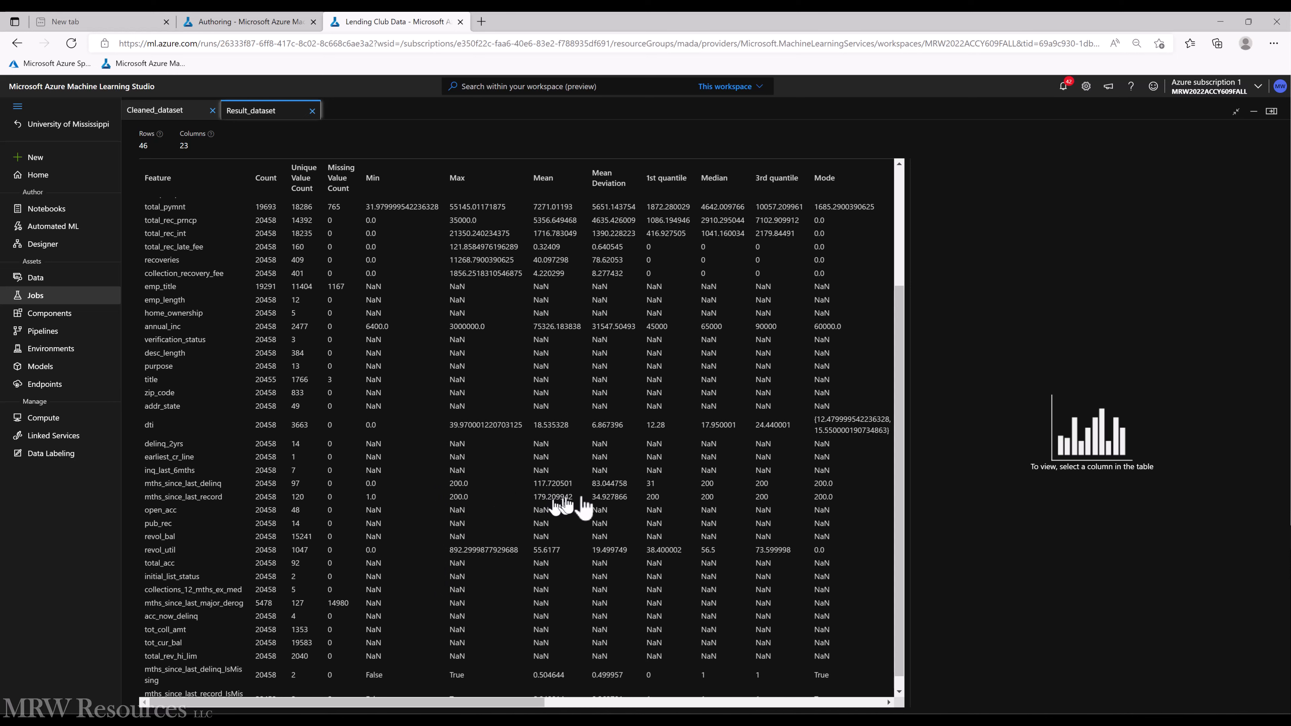
pyautogui.scroll(-1, 366, 651)
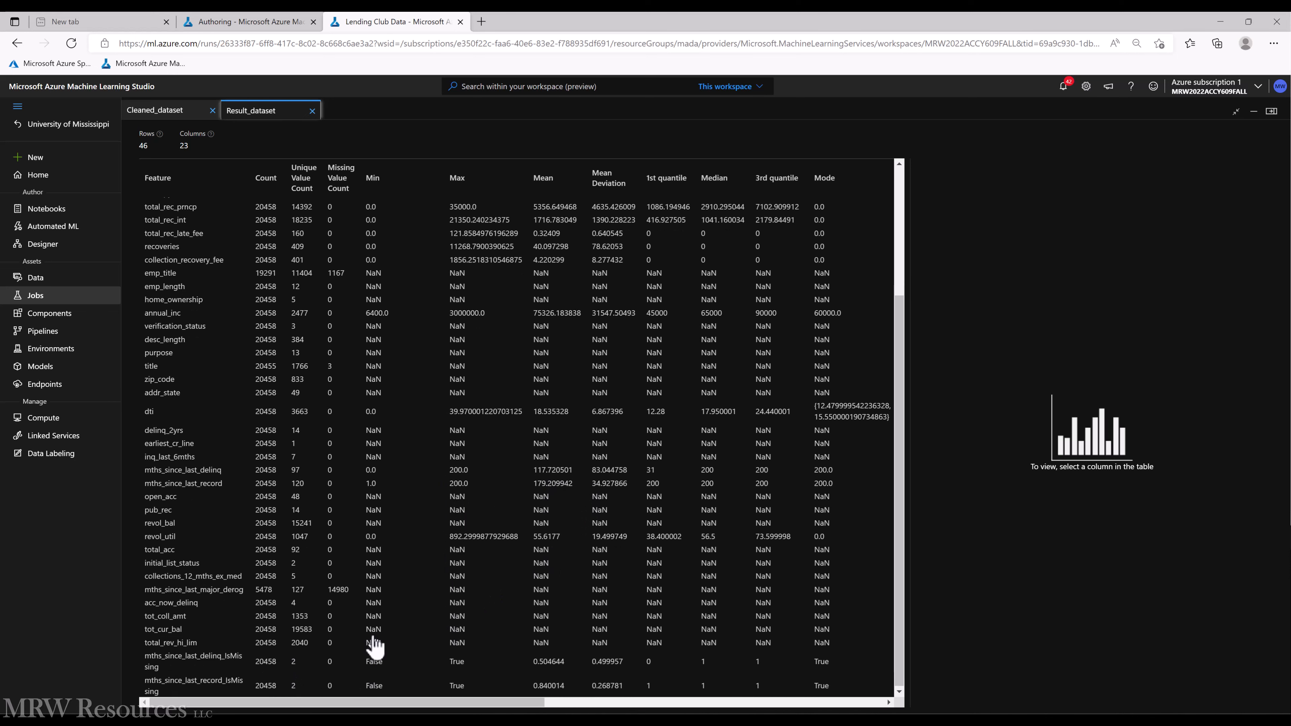